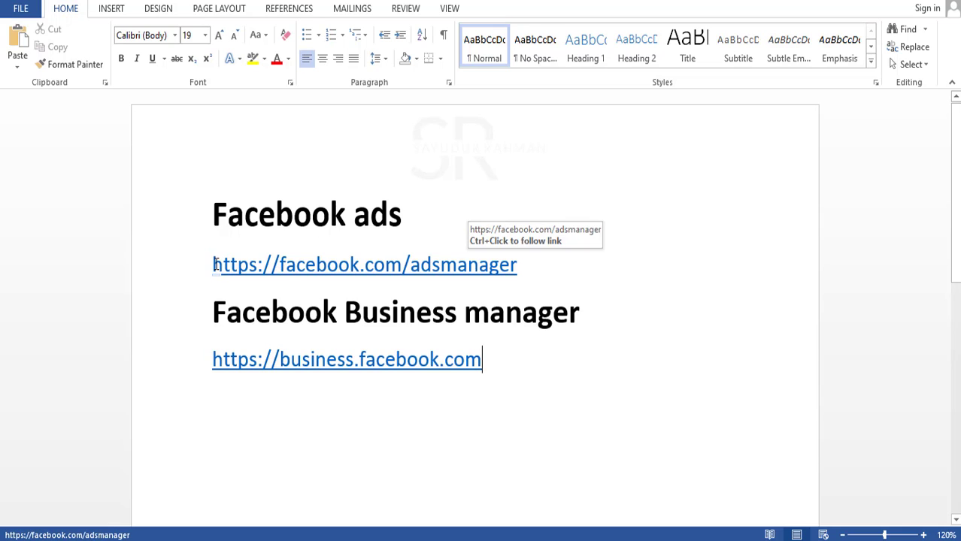
# Copy the facebook.com/adsmanager link from the document, switch to the Chrome browser and open that address
pyautogui.moveTo(213, 265); pyautogui.dragTo(519, 277)
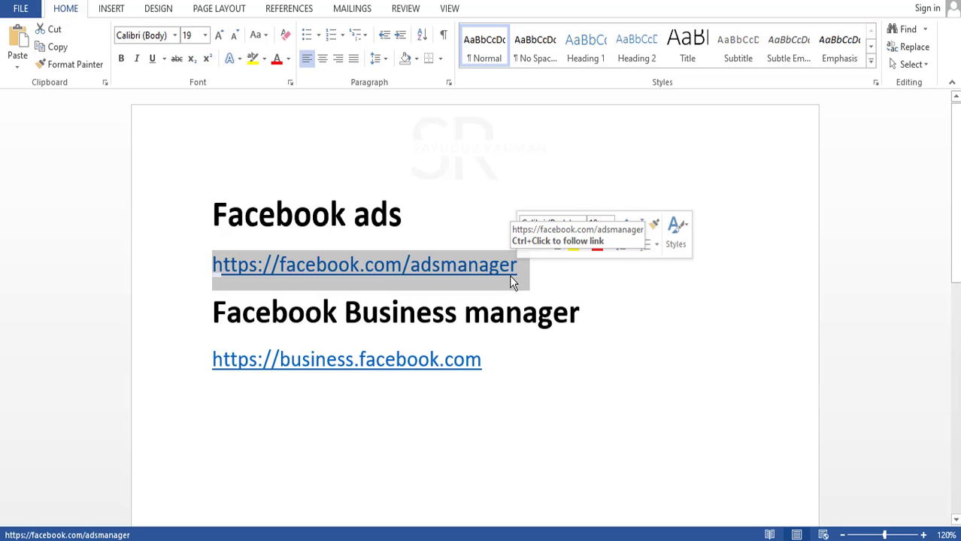
pyautogui.hotkey('ctrl', 'c')
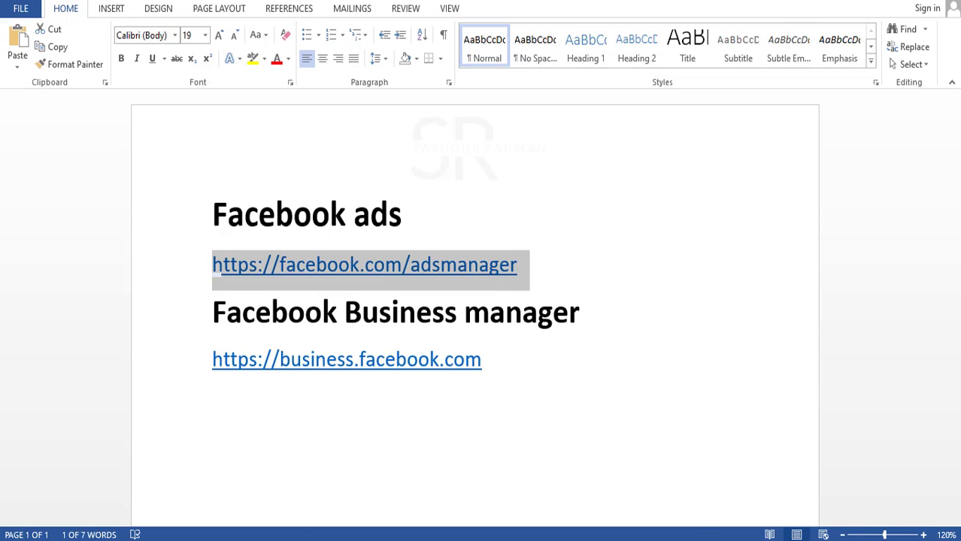
pyautogui.hotkey('alt', 'Tab')
pyautogui.click(299, 15)
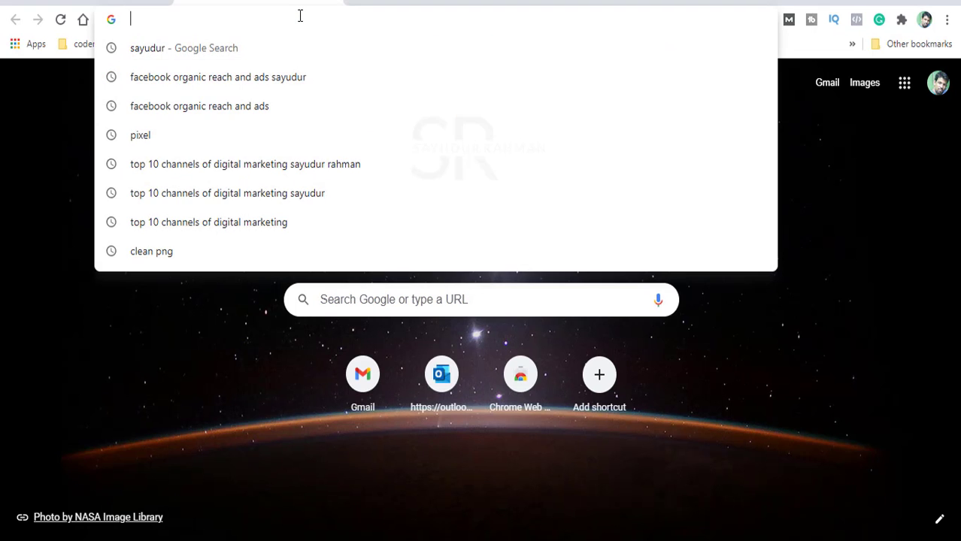
pyautogui.hotkey('ctrl', 'v')
pyautogui.press('Return')
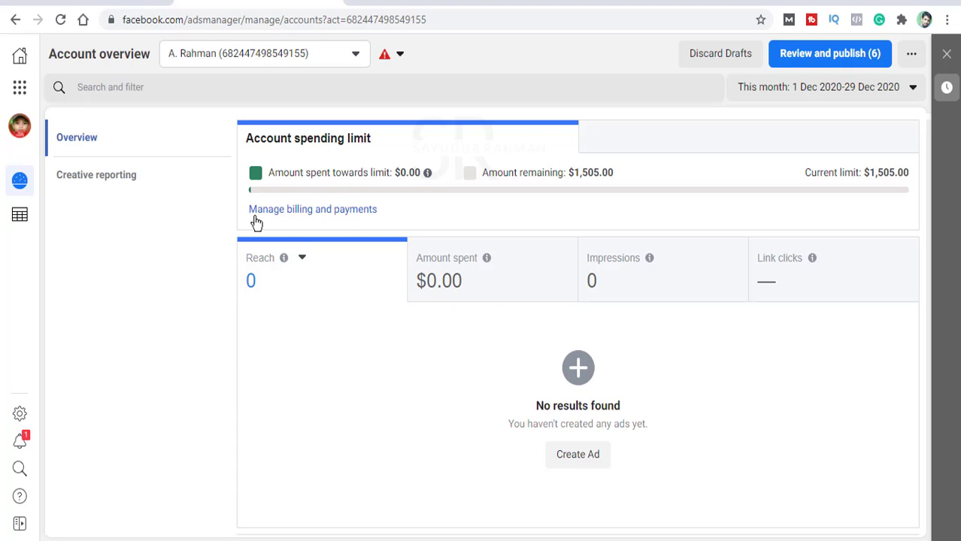
# Go to the Ads Manager campaigns list and start creating a new campaign
pyautogui.moveTo(426, 175)
pyautogui.click(19, 87)
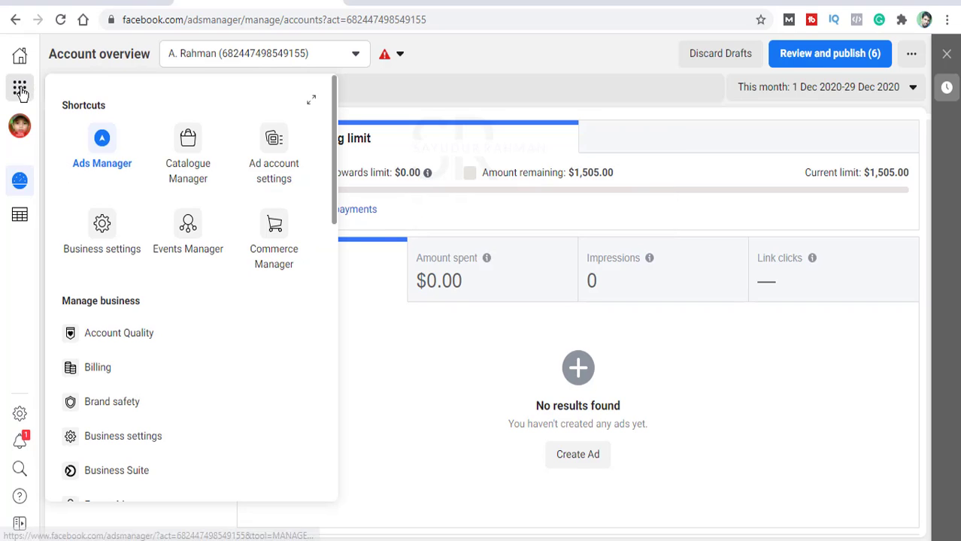
pyautogui.click(103, 143)
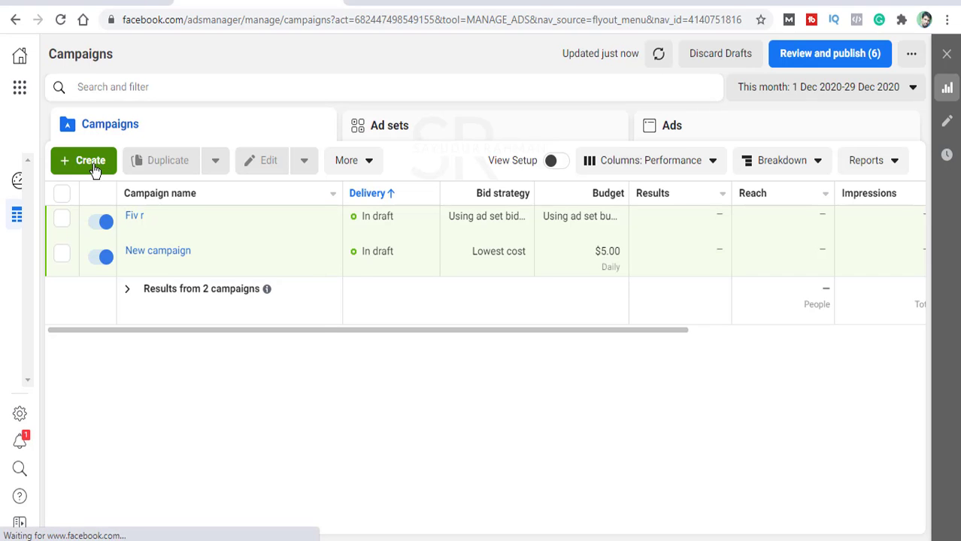
pyautogui.click(91, 167)
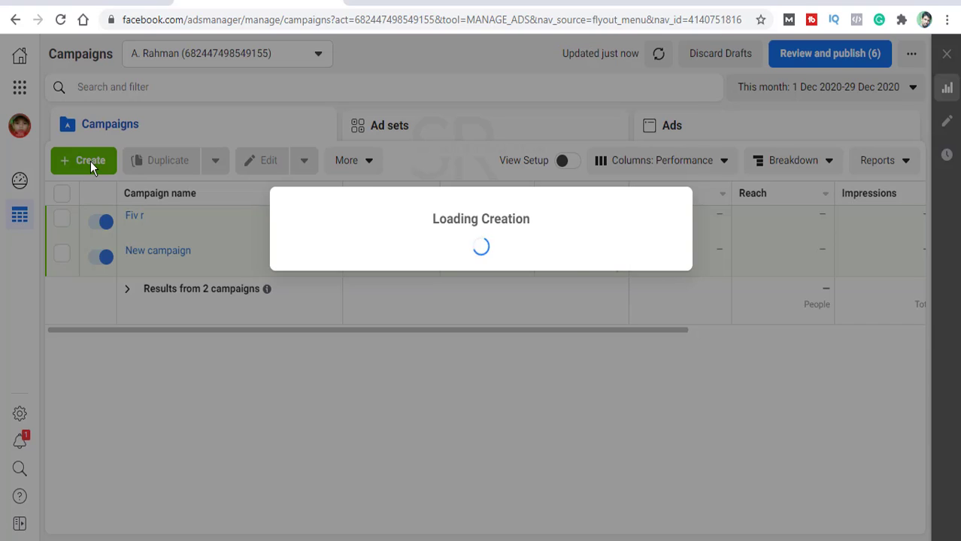
# Review the campaign objective categories, highlighting the Awareness, Consideration and Conversion headings one after another
pyautogui.moveTo(382, 231)
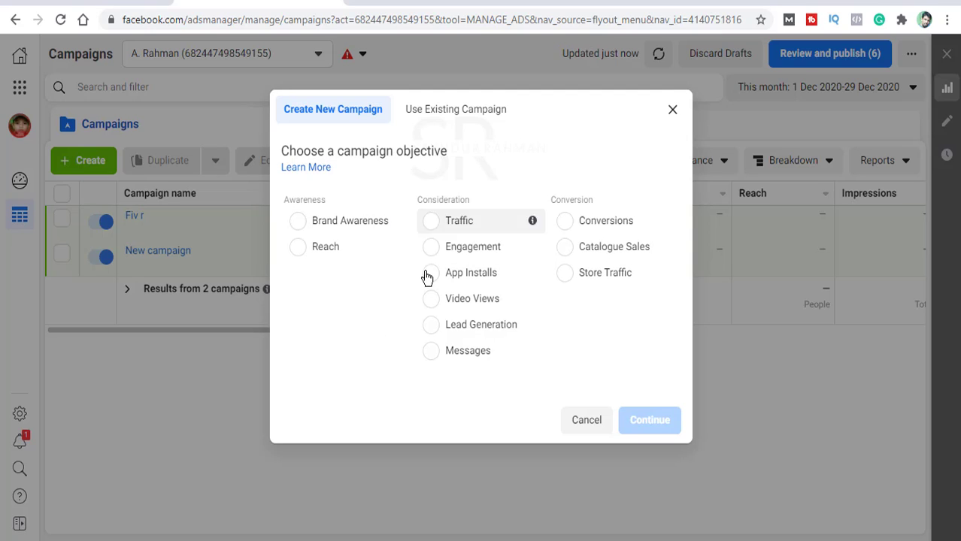
pyautogui.moveTo(326, 200); pyautogui.dragTo(287, 202)
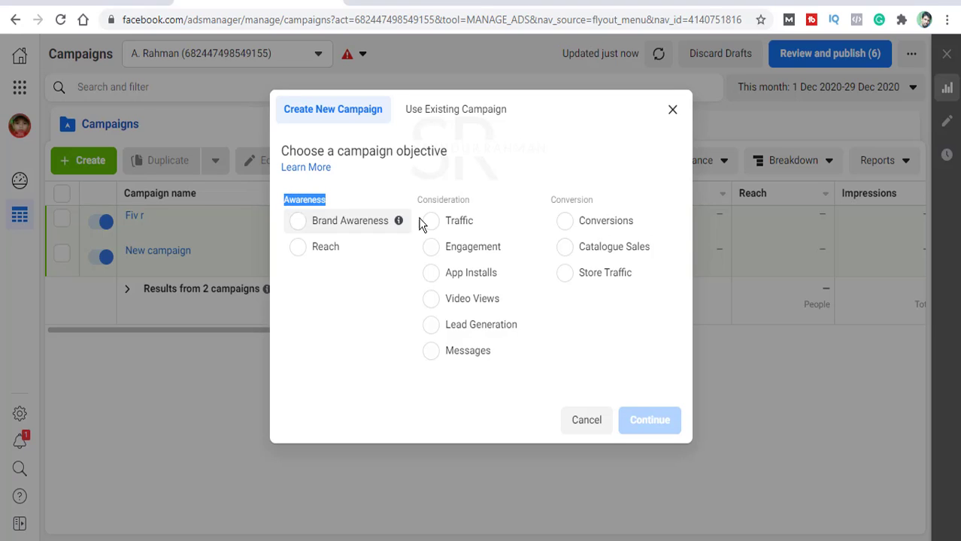
pyautogui.moveTo(469, 200); pyautogui.dragTo(419, 203)
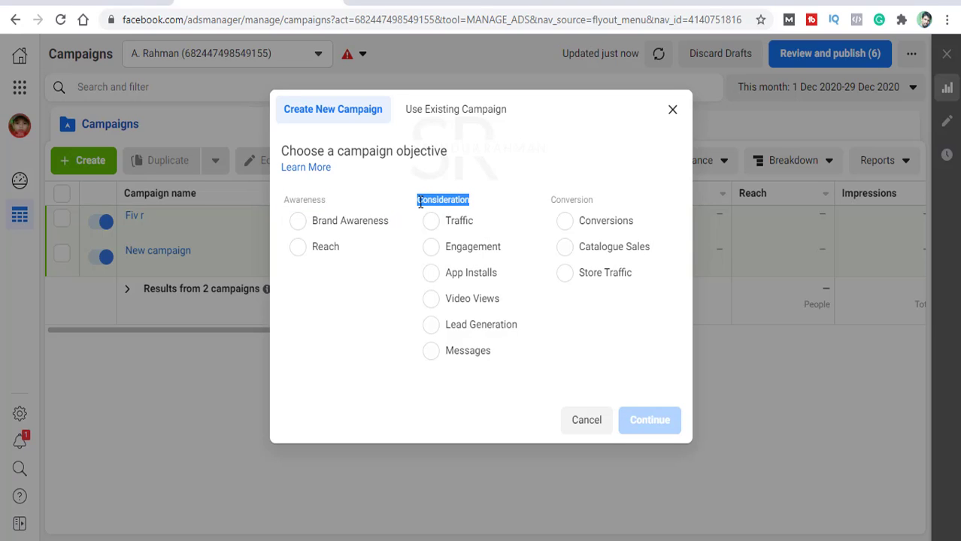
pyautogui.moveTo(593, 200); pyautogui.dragTo(558, 202)
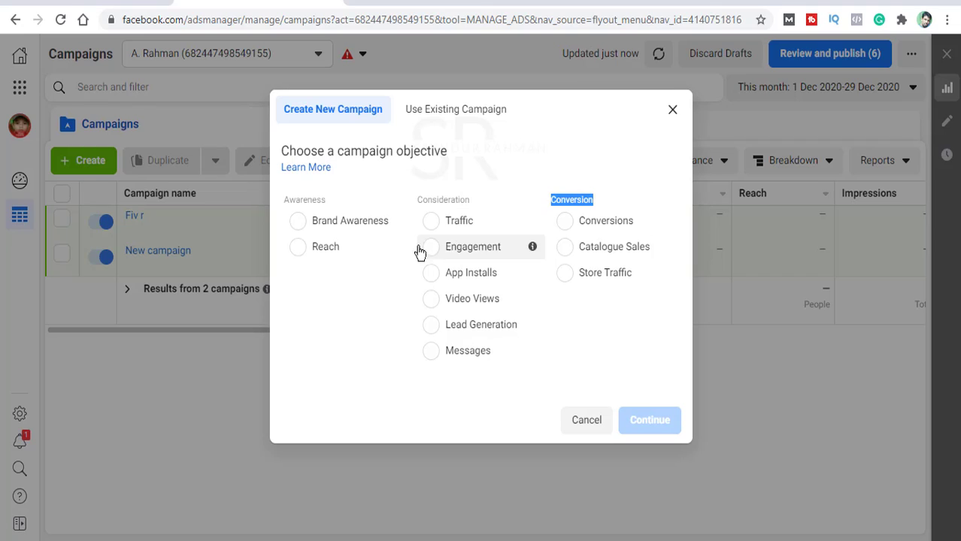
pyautogui.click(587, 203)
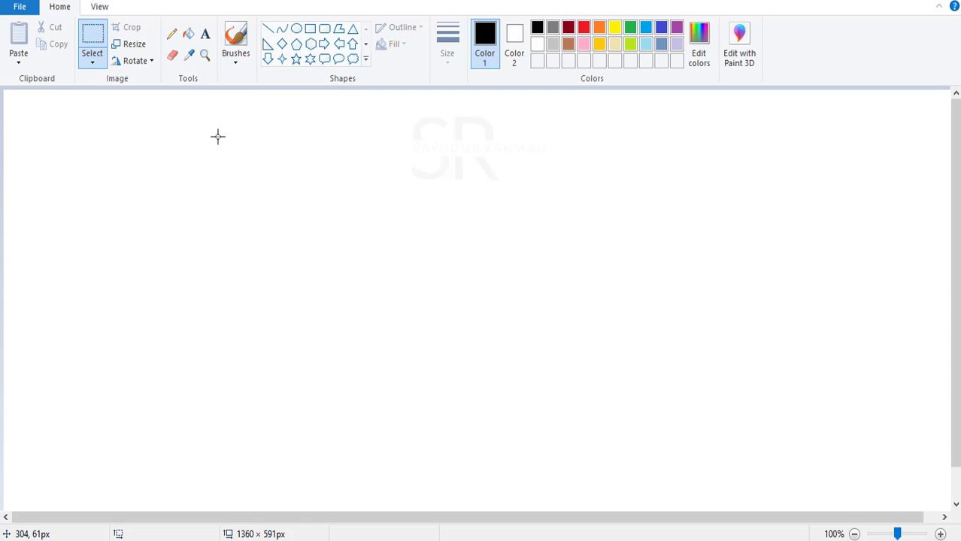
# Switch to Paint and add the text "Campaign >> Ad set >> ad" near the upper part of the canvas
pyautogui.click(205, 34)
pyautogui.moveTo(226, 114)
pyautogui.mouseDown()
pyautogui.moveTo(390, 143)
pyautogui.moveTo(720, 156)
pyautogui.mouseUp()
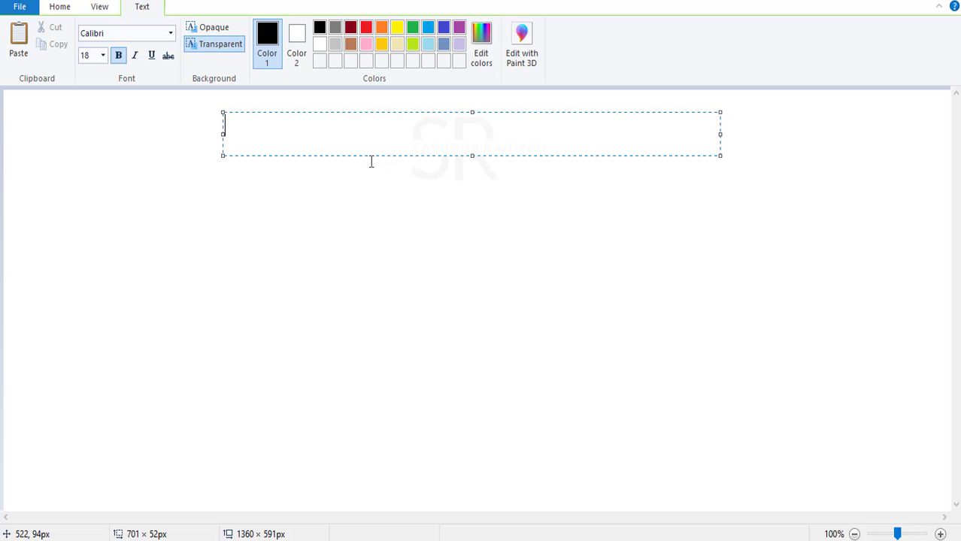
pyautogui.write('Campaign')
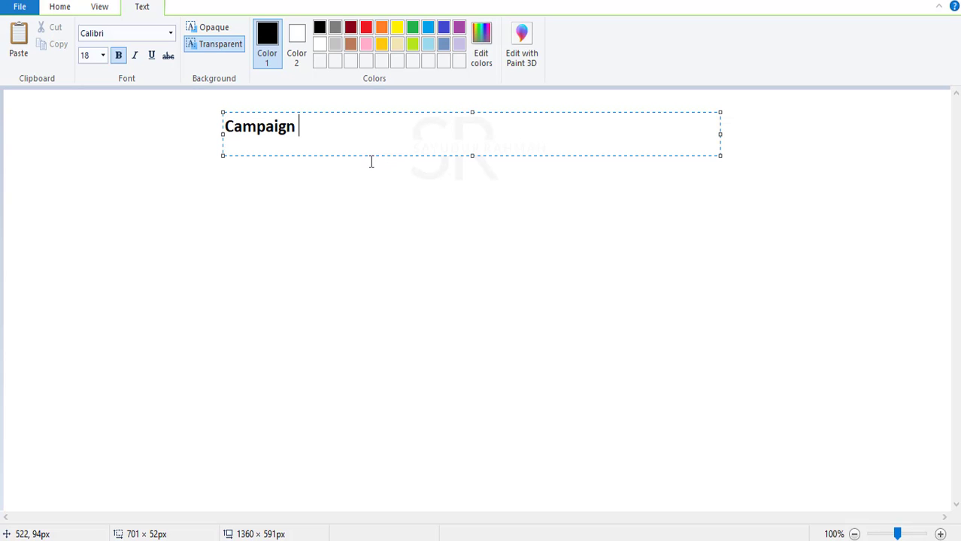
pyautogui.write(' >> Ad set ')
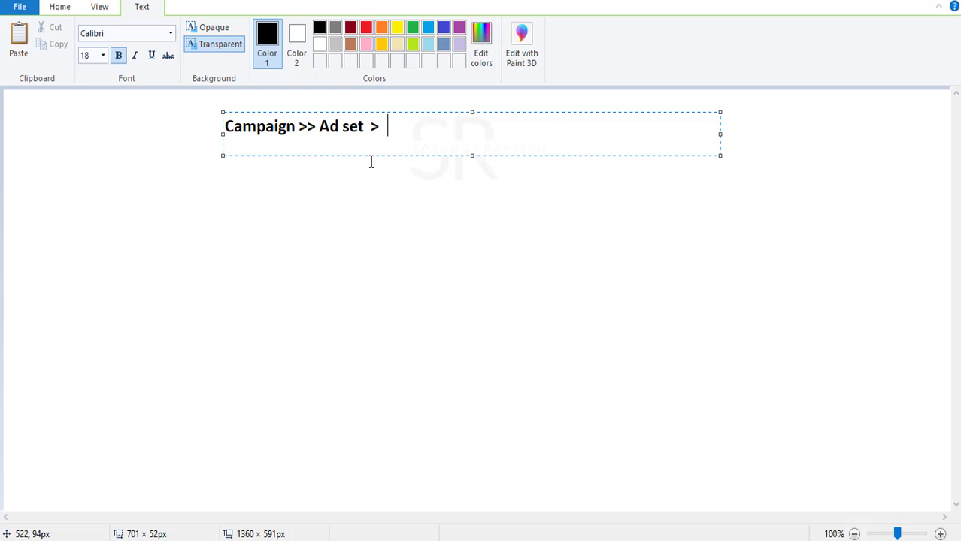
pyautogui.write(' >> ad')
pyautogui.click(511, 176)
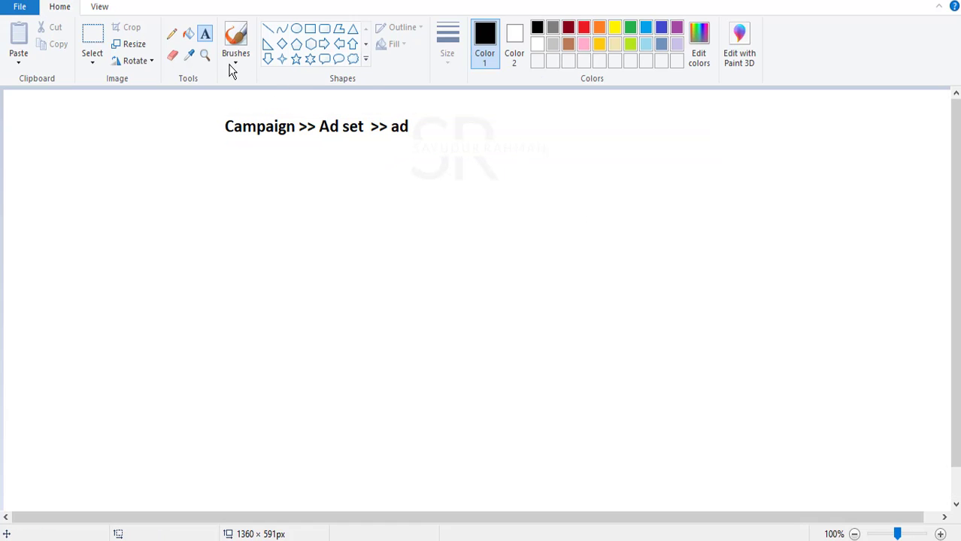
# Draw a short vertical line below "Campaign" and write "Objective" beneath it as the first line of a text block
pyautogui.click(171, 34)
pyautogui.moveTo(241, 141); pyautogui.dragTo(241, 167)
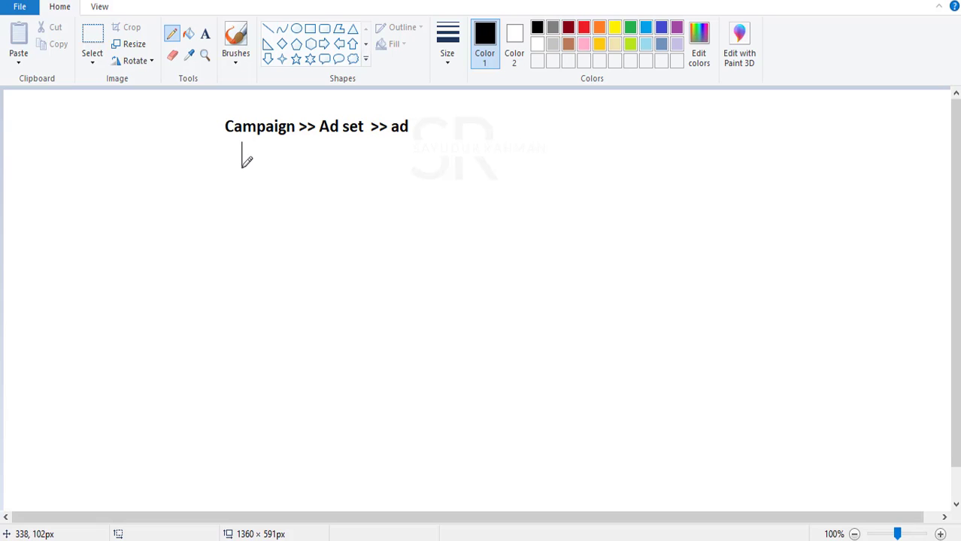
pyautogui.click(205, 34)
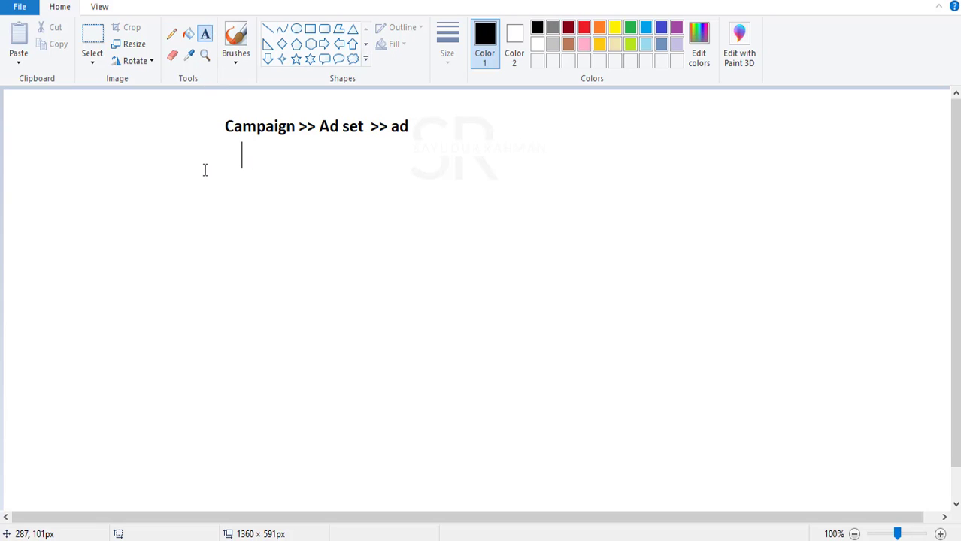
pyautogui.moveTo(192, 178); pyautogui.dragTo(305, 204)
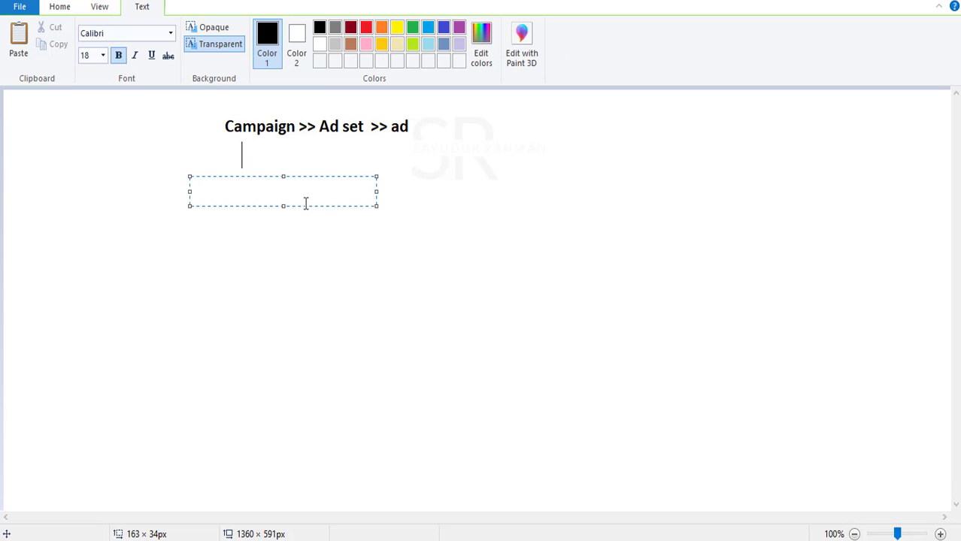
pyautogui.write('Objective')
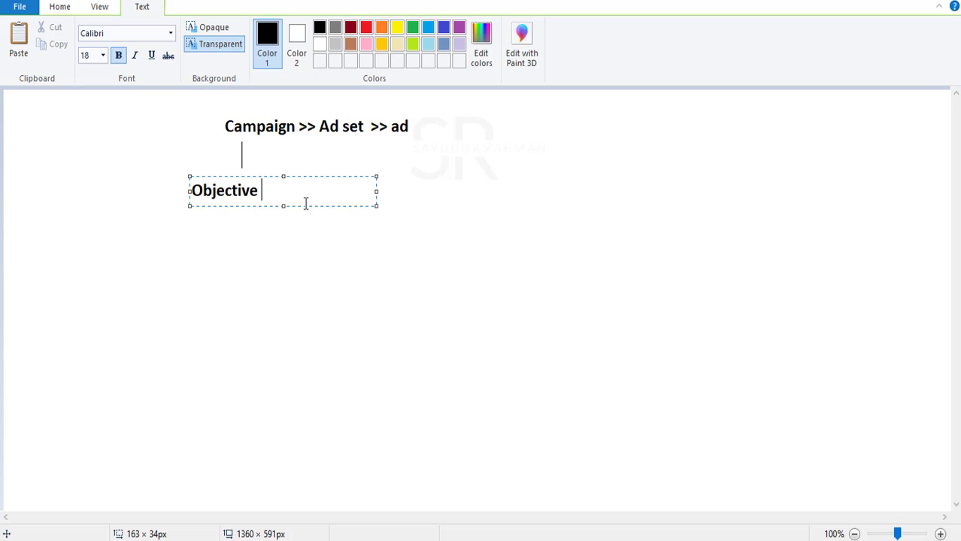
pyautogui.press('Return')
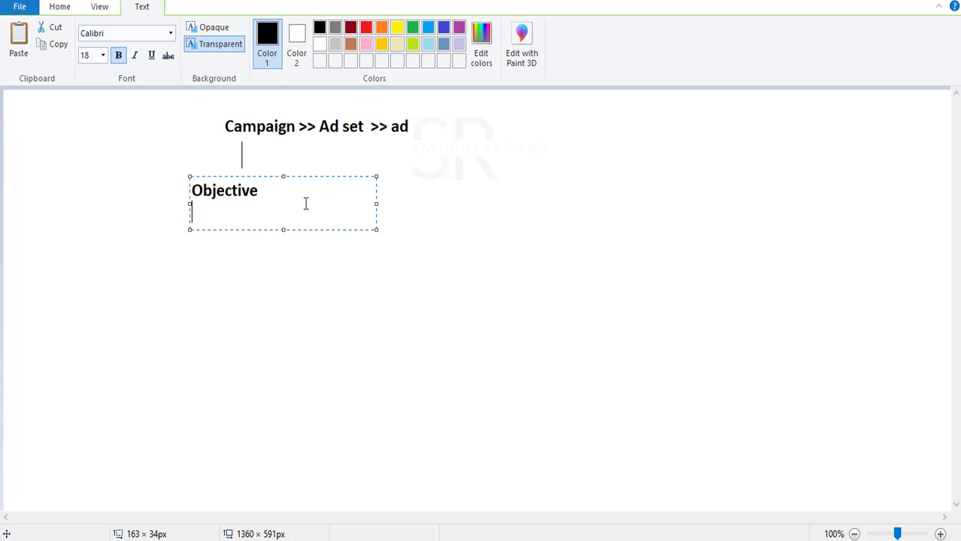
# Add "Budget optimization" under "Objective", with the two words on separate lines, and finish the text block
pyautogui.write('Budget i')
pyautogui.press('BackSpace')
pyautogui.write('o')
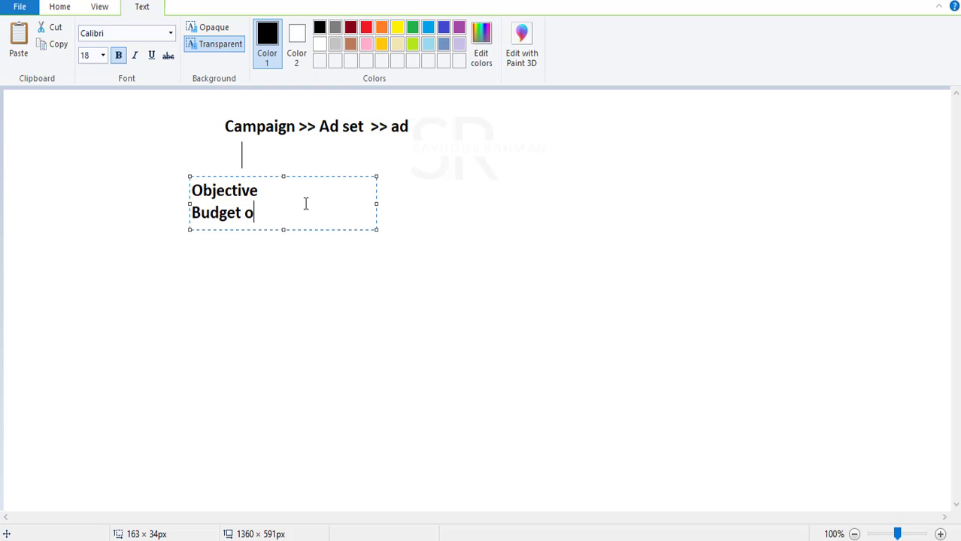
pyautogui.write('ptimization')
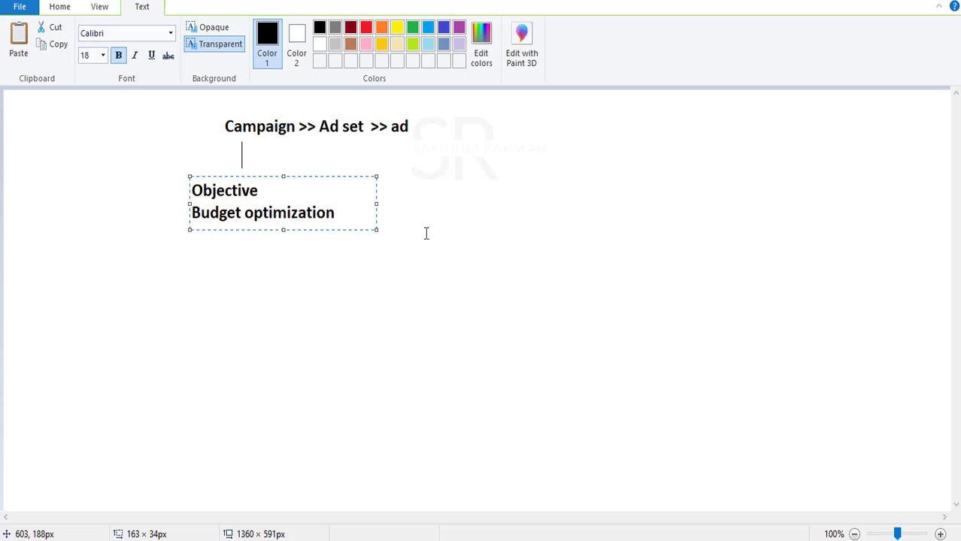
pyautogui.click(243, 214)
pyautogui.press('Return')
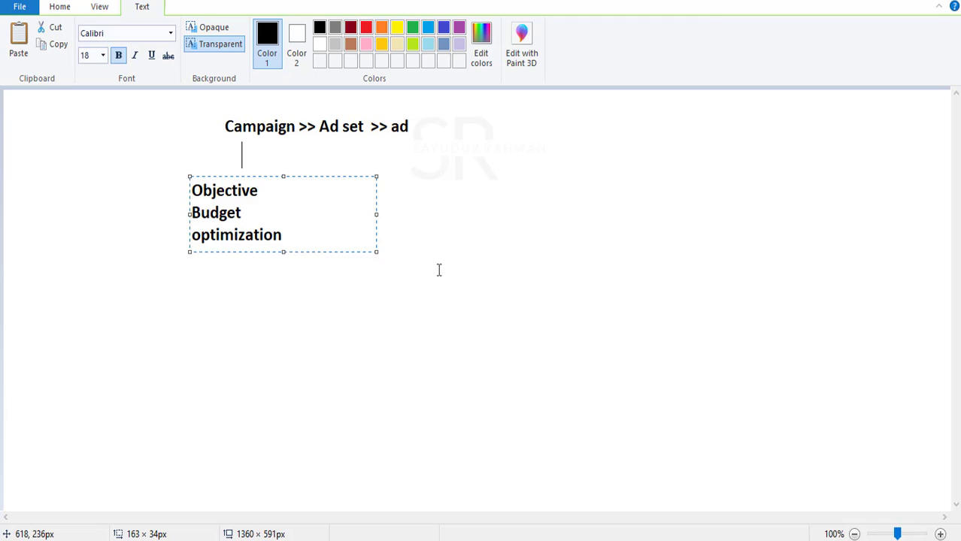
pyautogui.click(328, 150)
# Draw a short line below "Ad set" and list "Audience", "Placement" and "Budget" on separate lines beneath it
pyautogui.click(171, 34)
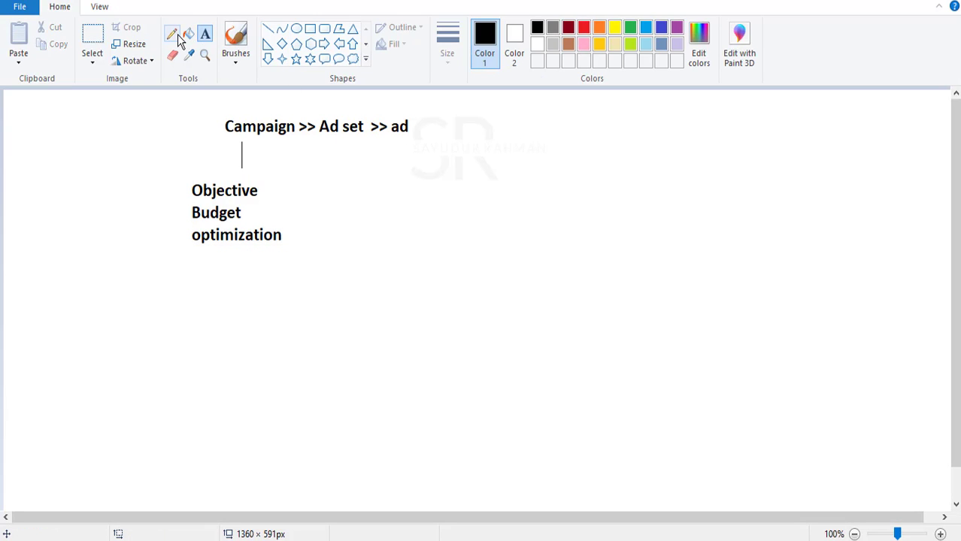
pyautogui.moveTo(342, 139)
pyautogui.mouseDown()
pyautogui.moveTo(343, 163)
pyautogui.moveTo(326, 182)
pyautogui.moveTo(386, 251)
pyautogui.mouseUp()
pyautogui.click(204, 34)
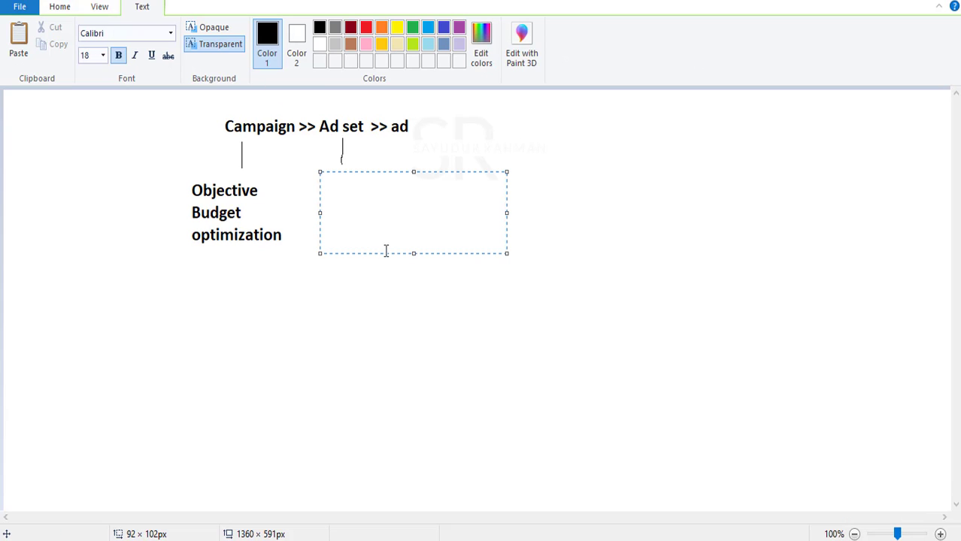
pyautogui.write('Audience')
pyautogui.press('Return')
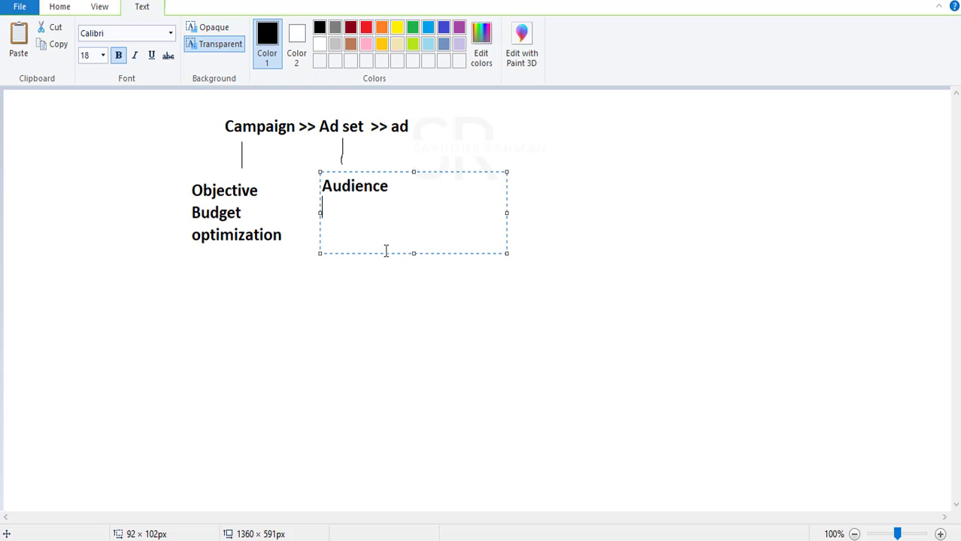
pyautogui.write('Placemen')
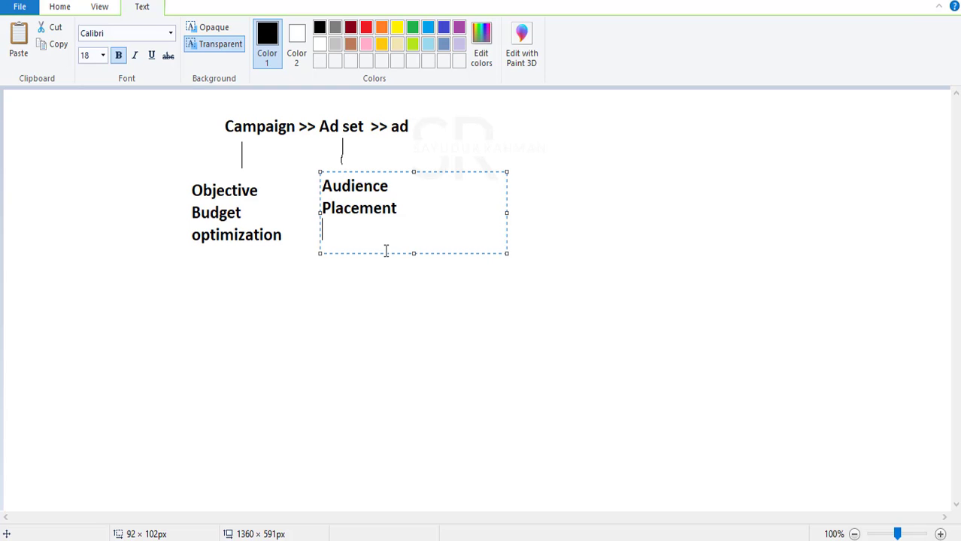
pyautogui.write('t')
pyautogui.press('Return')
pyautogui.write('Budge')
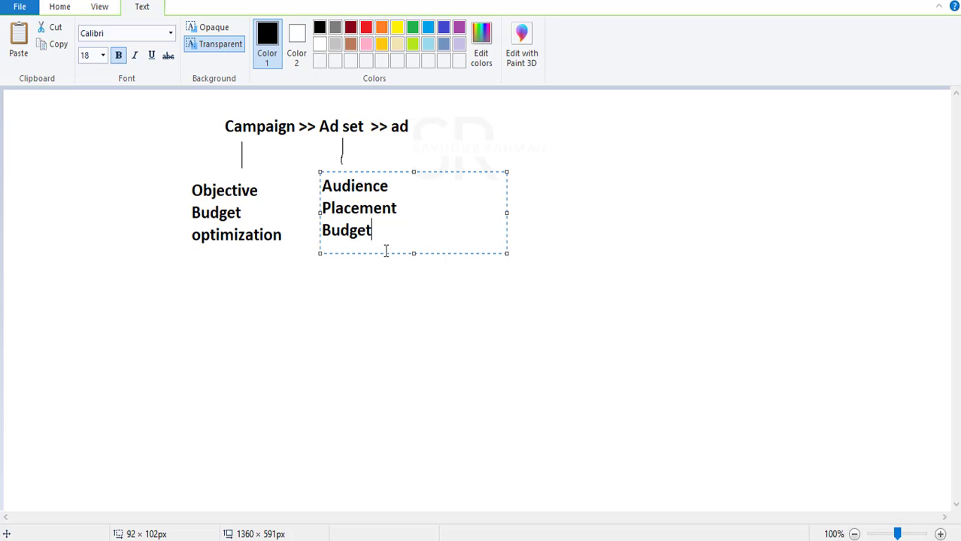
pyautogui.click(689, 287)
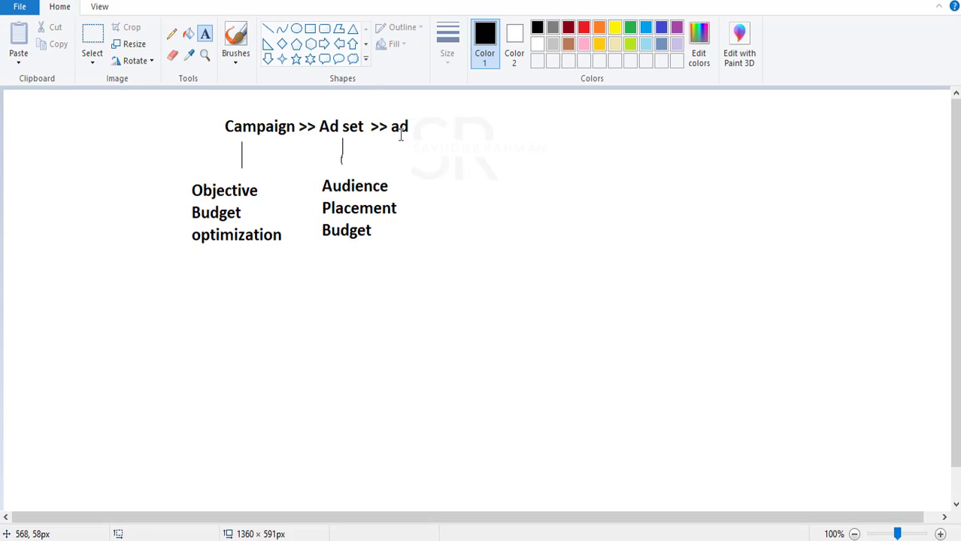
# Draw a slanted line from "ad" and write "Identity" and "ad creative" on separate lines below its end
pyautogui.click(171, 34)
pyautogui.moveTo(410, 128); pyautogui.dragTo(596, 256)
pyautogui.click(207, 39)
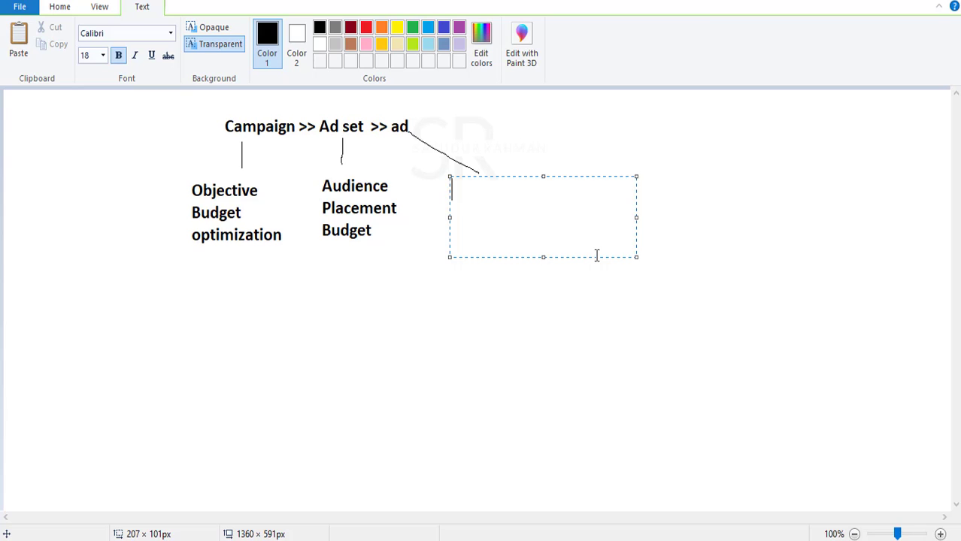
pyautogui.press('Escape')
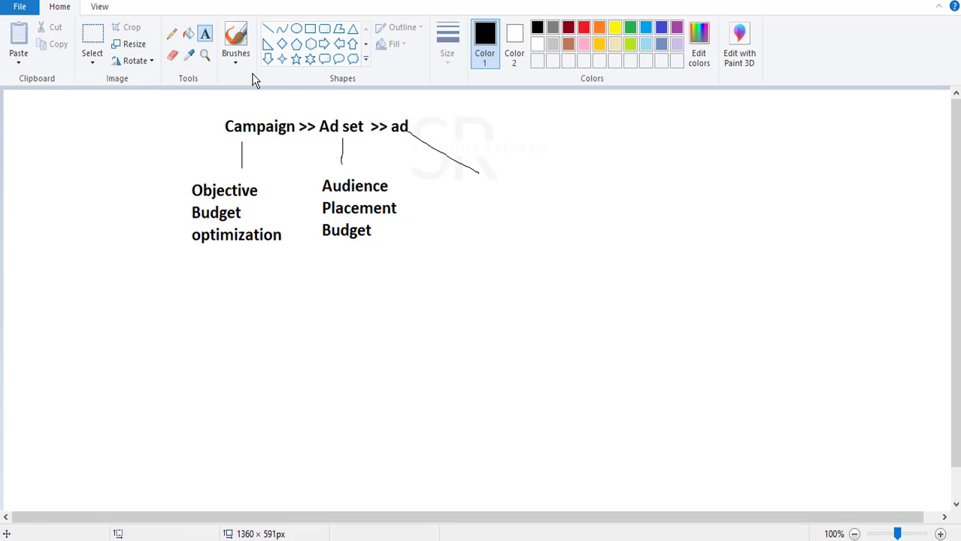
pyautogui.moveTo(449, 177); pyautogui.dragTo(582, 237)
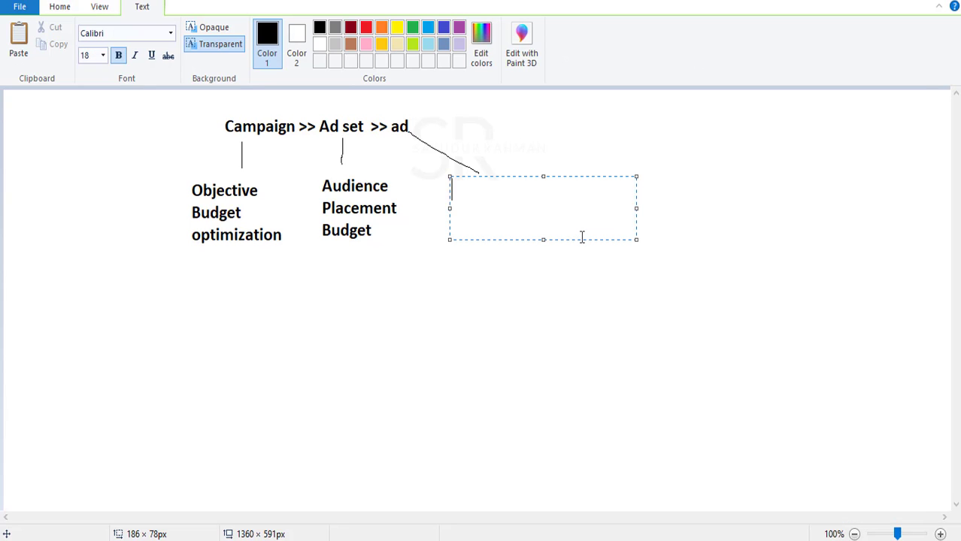
pyautogui.write('Identi')
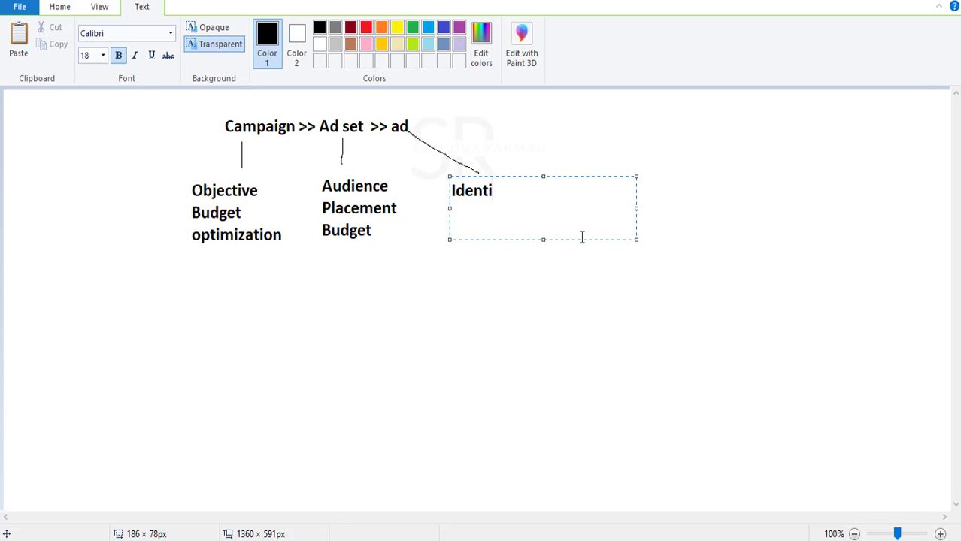
pyautogui.write('ty')
pyautogui.press('Return')
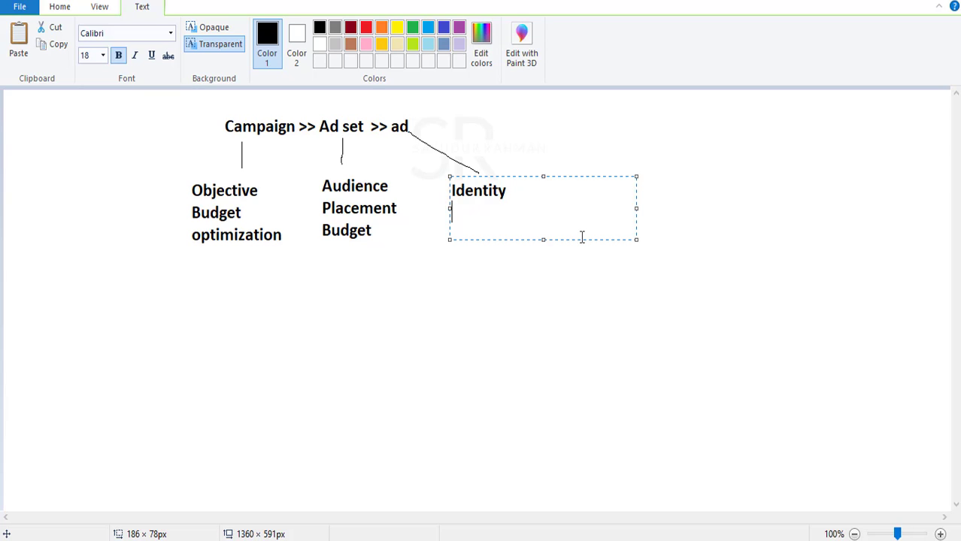
pyautogui.write('ad creative')
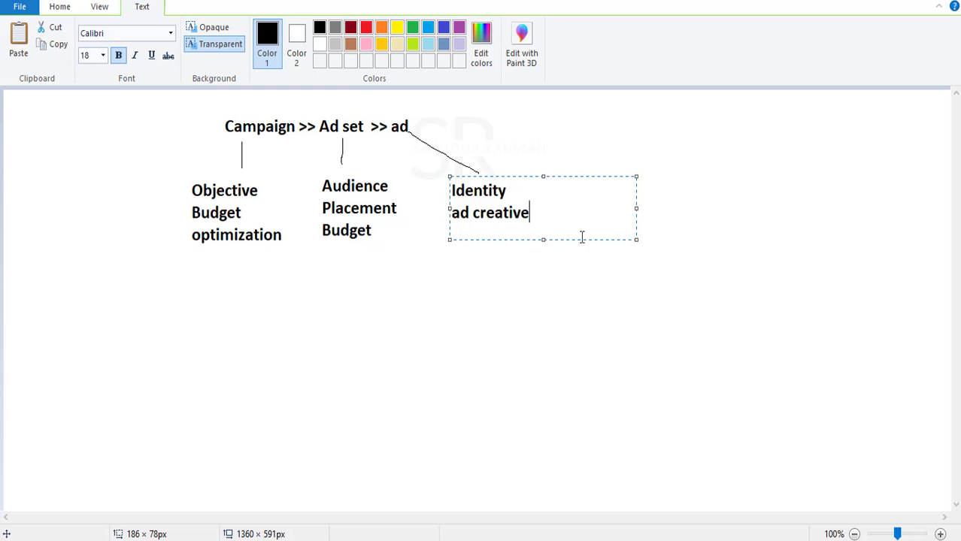
# Insert "instagram" as a line between "Identity" and "ad creative", add "tracking" as the last line, and finish the text block
pyautogui.click(526, 193)
pyautogui.press('Return')
pyautogui.write('insta')
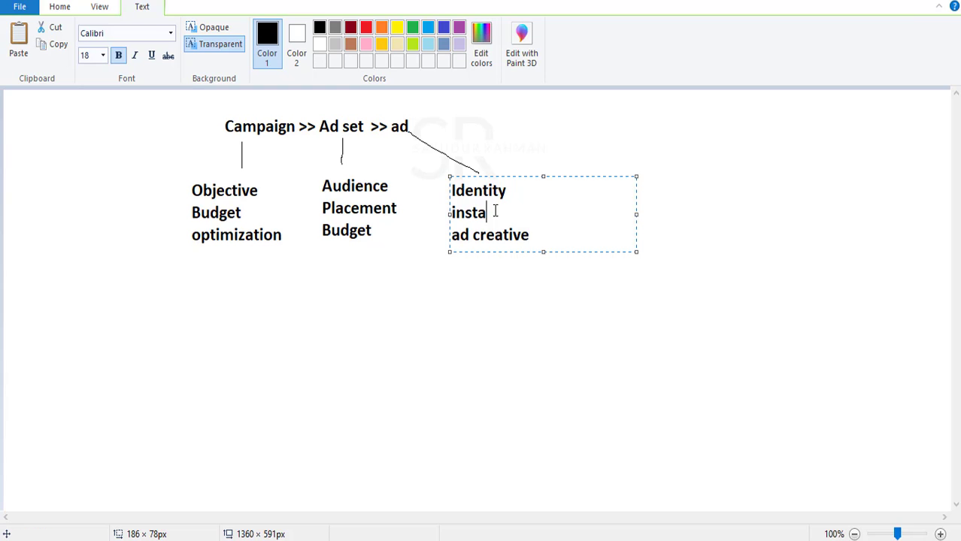
pyautogui.write('gram')
pyautogui.click(544, 236)
pyautogui.press('Return')
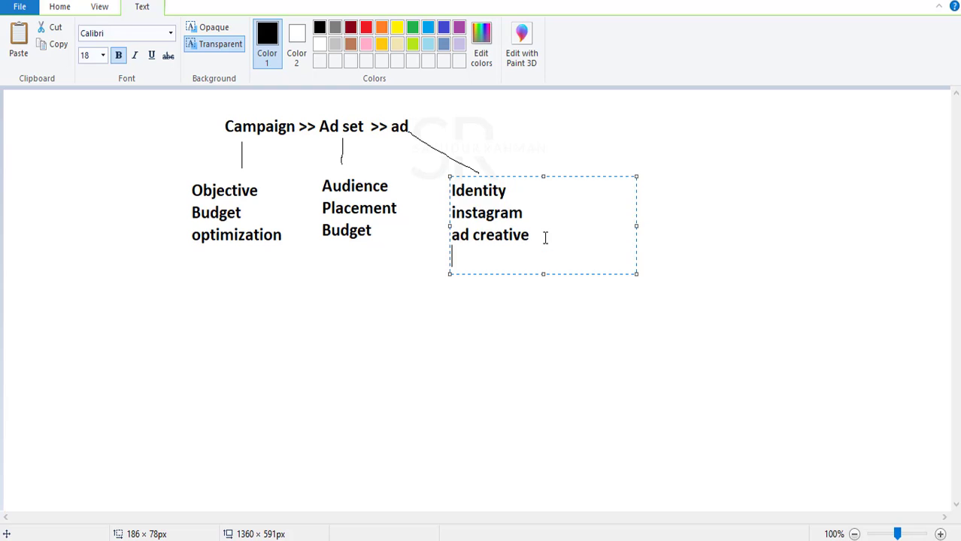
pyautogui.write('tracking')
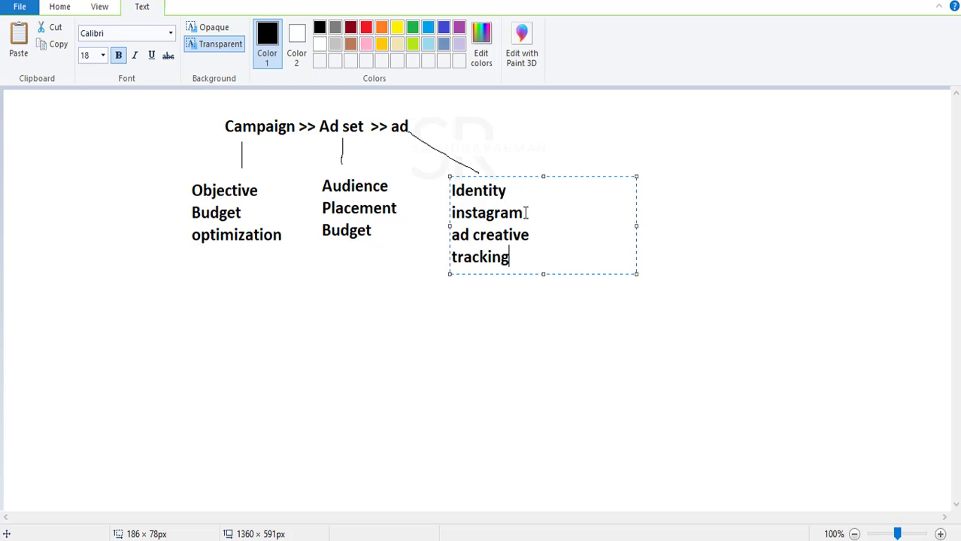
pyautogui.click(734, 290)
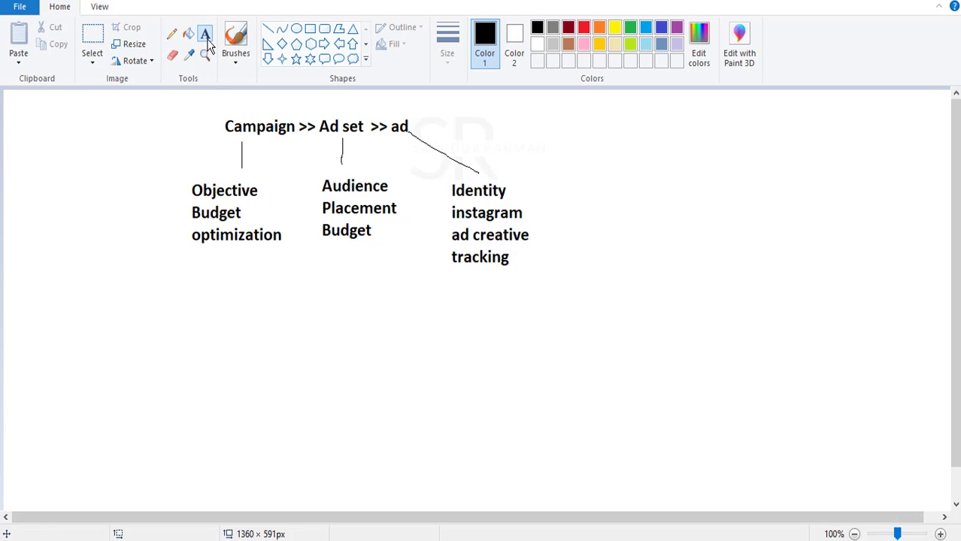
# Draw a wide, flat ellipse to the right of the text and two straight lines converging downward from its ends
pyautogui.click(297, 28)
pyautogui.moveTo(596, 179); pyautogui.dragTo(907, 215)
pyautogui.click(921, 216)
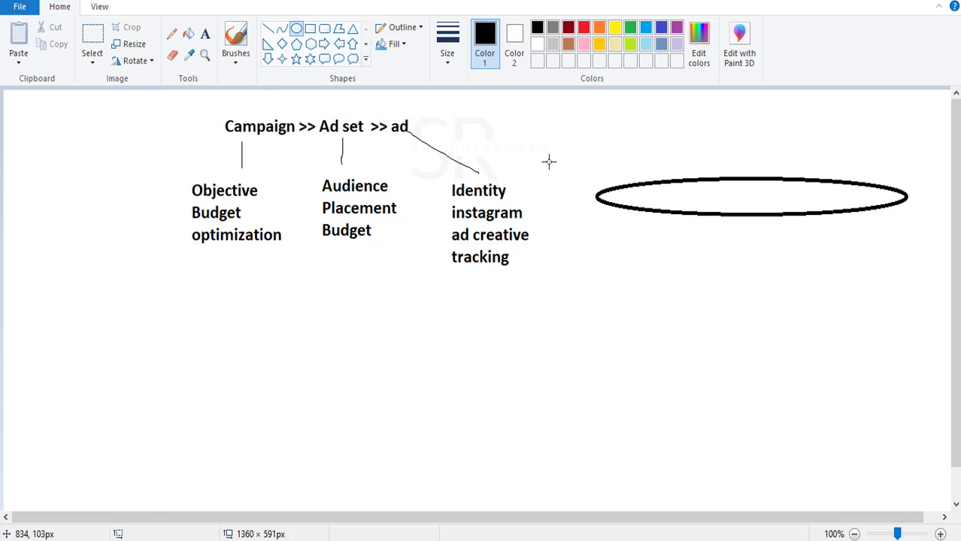
pyautogui.click(268, 28)
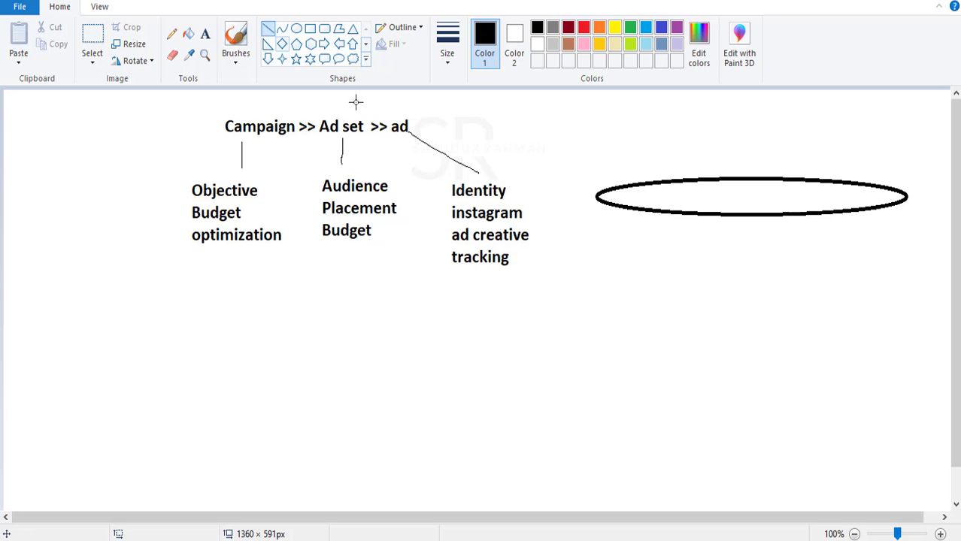
pyautogui.moveTo(603, 201); pyautogui.dragTo(754, 431)
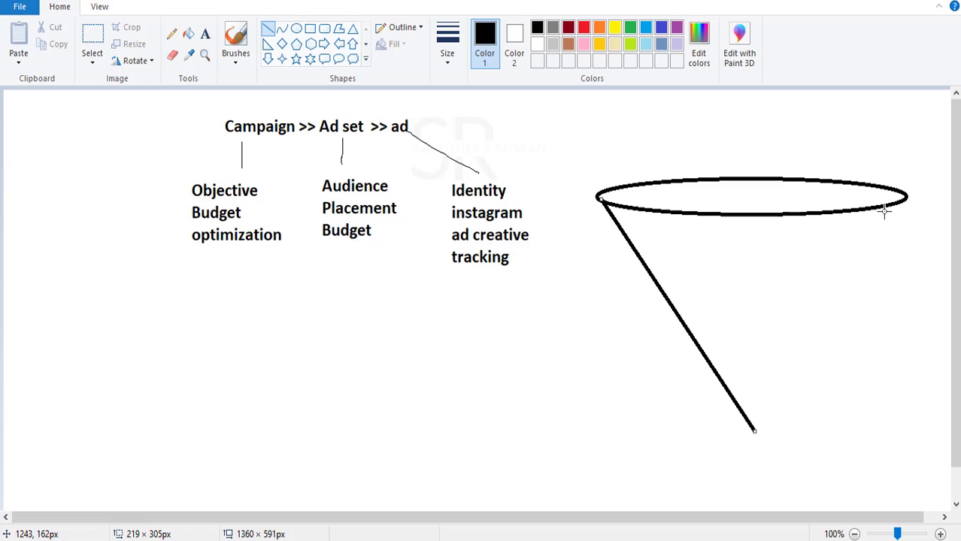
pyautogui.moveTo(903, 200); pyautogui.dragTo(788, 431)
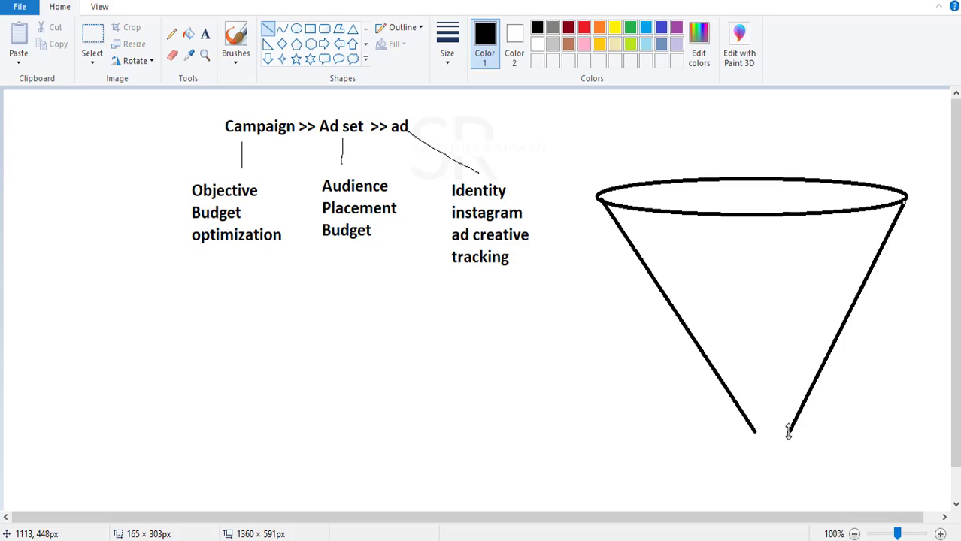
pyautogui.click(812, 426)
# Draw a small ellipse joining the lower ends of the two converging lines to complete the funnel
pyautogui.click(297, 30)
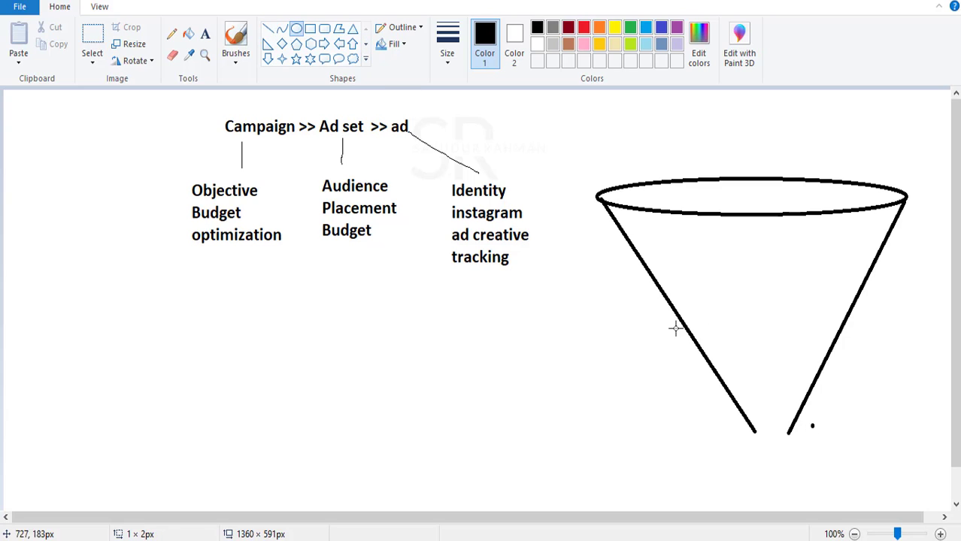
pyautogui.moveTo(749, 422); pyautogui.dragTo(800, 447)
pyautogui.click(864, 446)
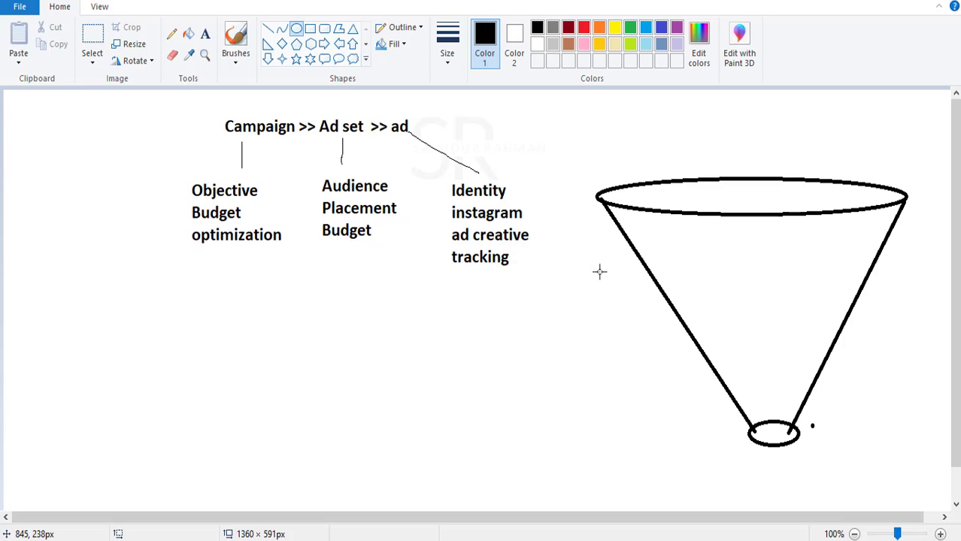
# Divide the funnel into three sections with two roughly horizontal straight lines extending slightly past its left side
pyautogui.moveTo(600, 272); pyautogui.dragTo(836, 278)
pyautogui.hotkey('ctrl', 'z')
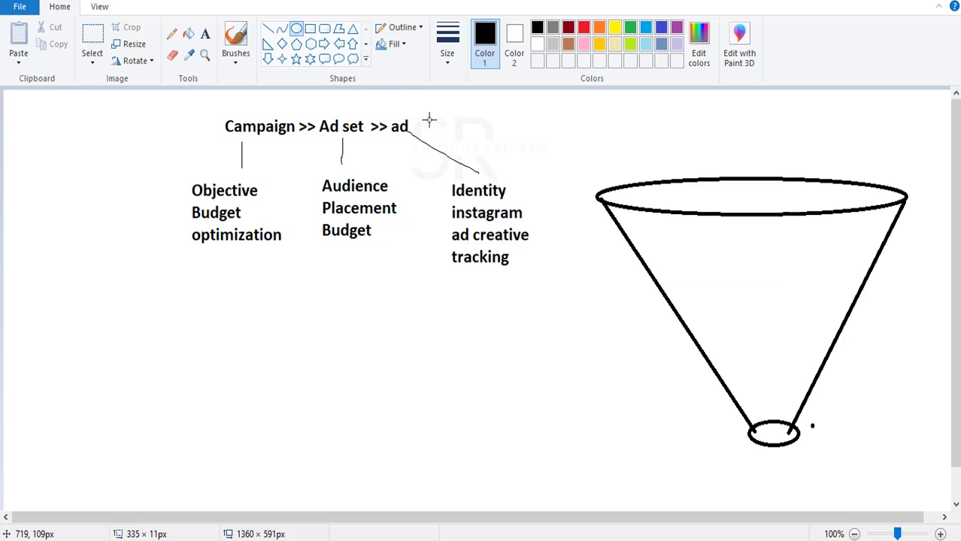
pyautogui.click(268, 28)
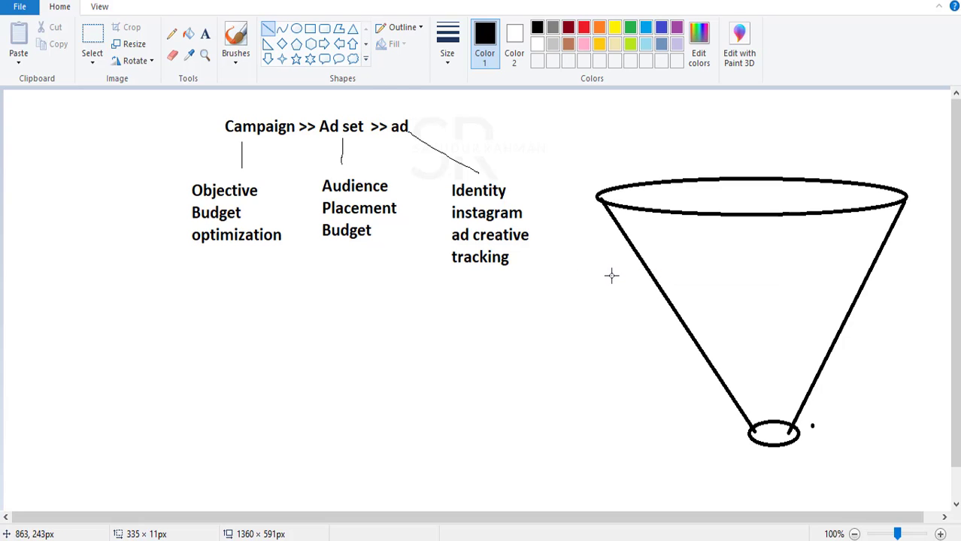
pyautogui.moveTo(610, 279); pyautogui.dragTo(870, 272)
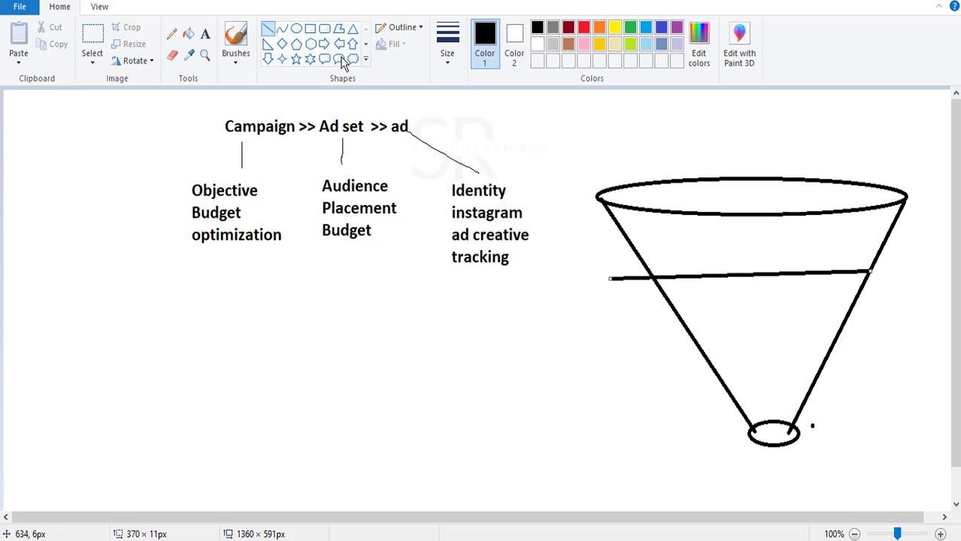
pyautogui.click(269, 28)
pyautogui.moveTo(627, 343); pyautogui.dragTo(835, 343)
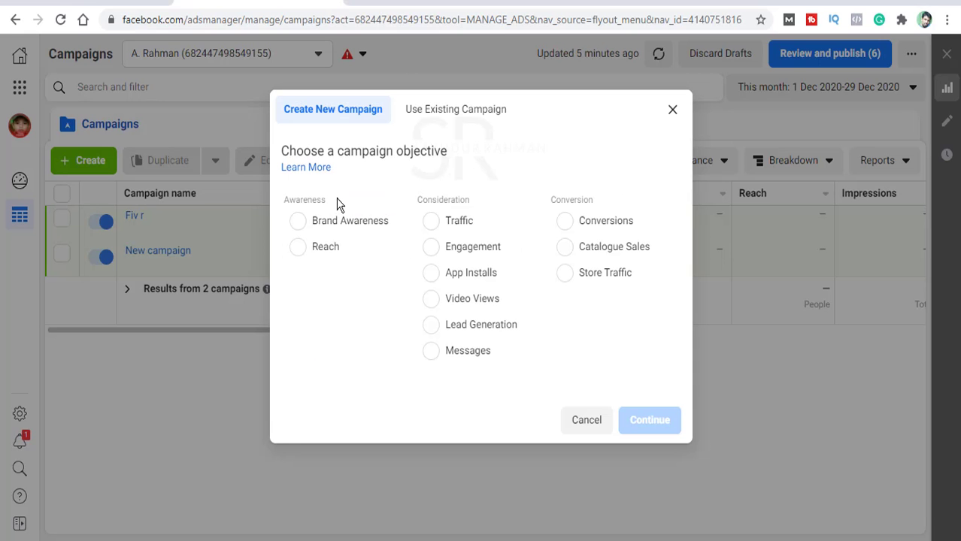
# In the Ads Manager campaign objective dialog, copy the category headings "Awareness", "Consideration" and "Conversion"
pyautogui.moveTo(325, 200); pyautogui.dragTo(289, 202)
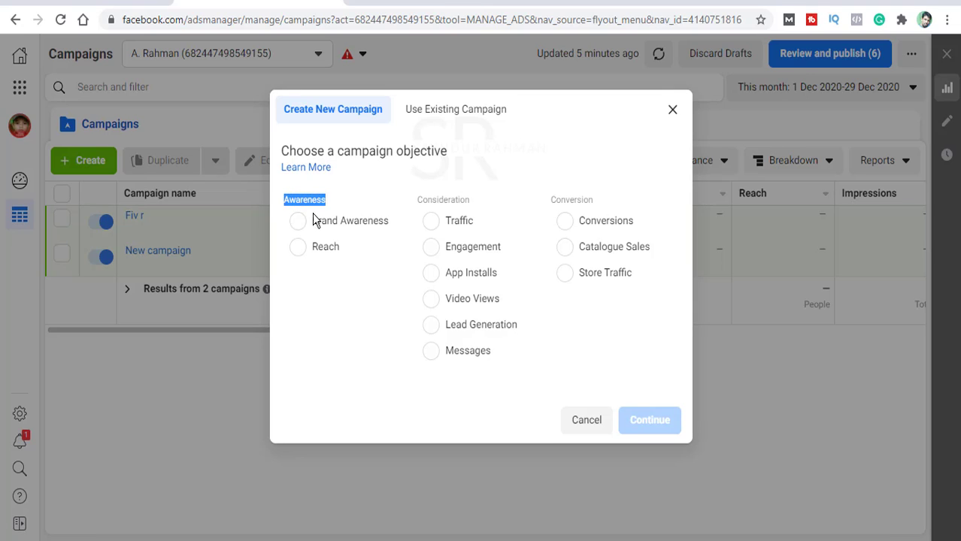
pyautogui.moveTo(471, 202); pyautogui.dragTo(416, 201)
pyautogui.moveTo(595, 201); pyautogui.dragTo(552, 201)
pyautogui.hotkey('ctrl', 'c')
# Switch back to Paint and label the funnel's top section by pasting the copied heading "Awareness" from the clipboard history
pyautogui.click(265, 540)
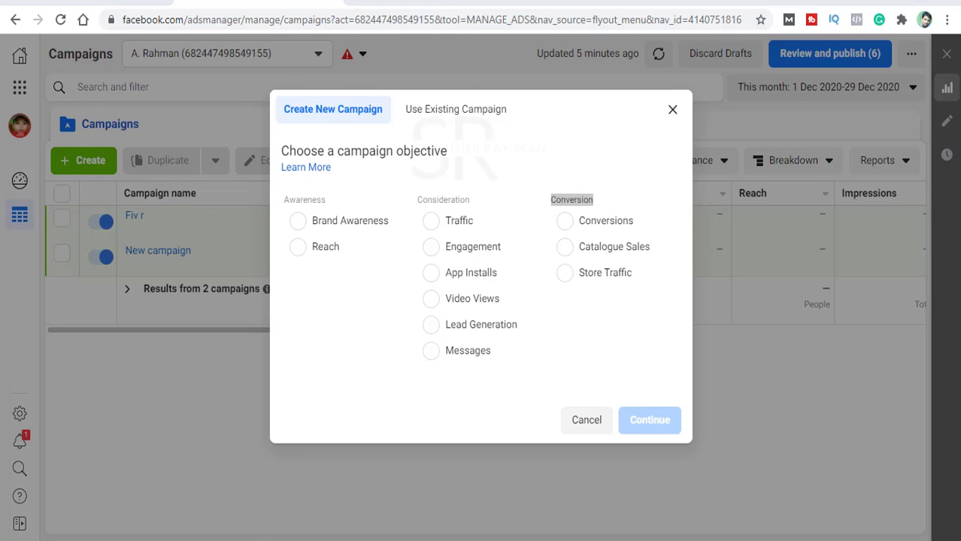
pyautogui.click(205, 34)
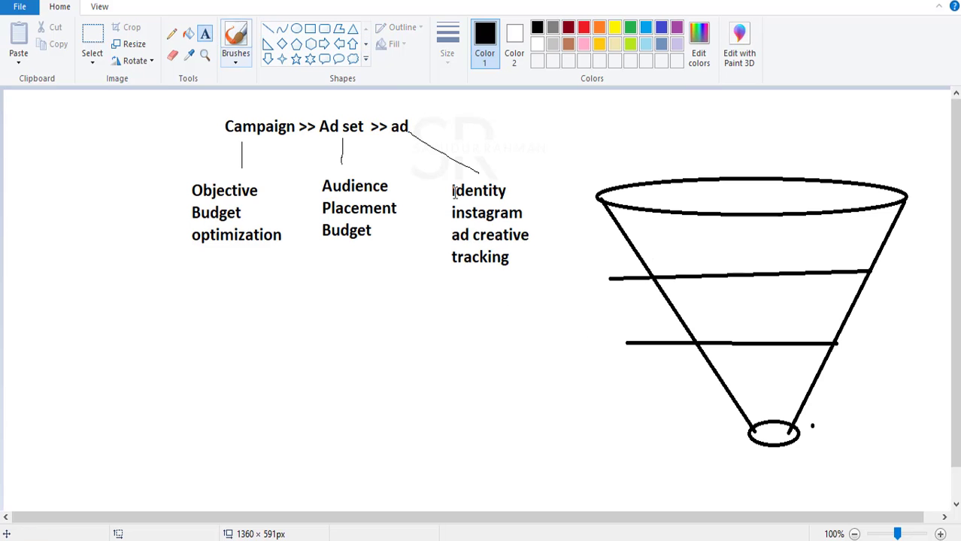
pyautogui.moveTo(665, 225); pyautogui.dragTo(850, 246)
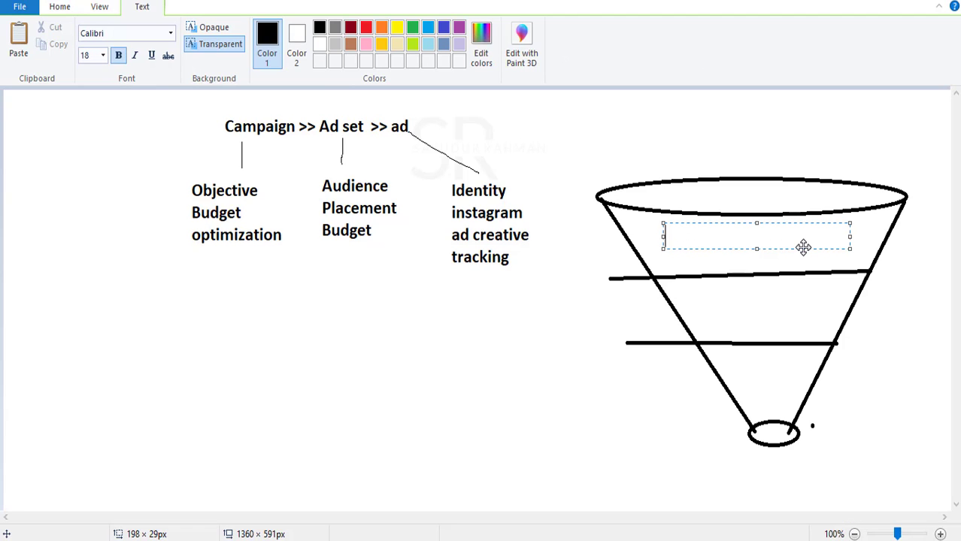
pyautogui.hotkey('ctrl', '`')
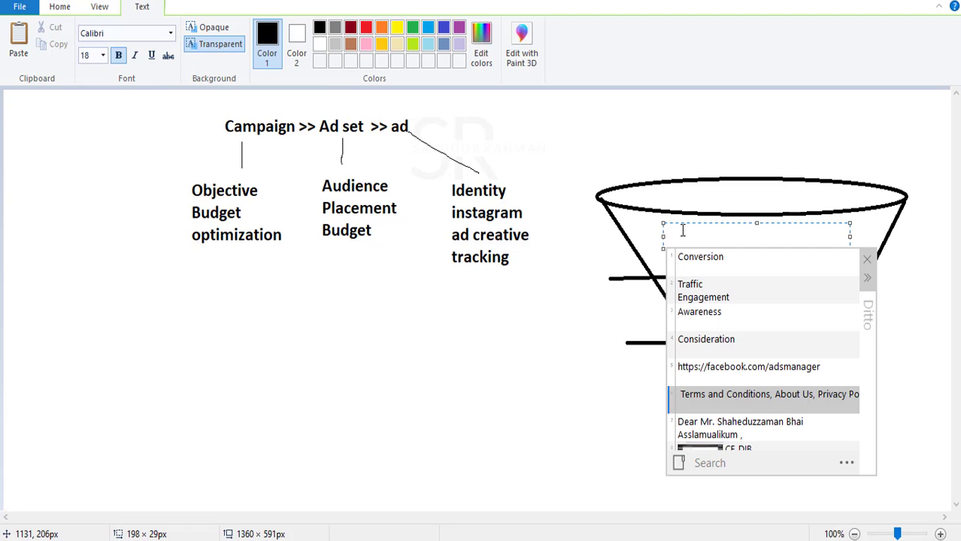
pyautogui.doubleClick(723, 310)
pyautogui.click(725, 309)
# Label the funnel's middle section by pasting the copied heading "Consideration"
pyautogui.moveTo(707, 299); pyautogui.dragTo(891, 325)
pyautogui.hotkey('ctrl', '`')
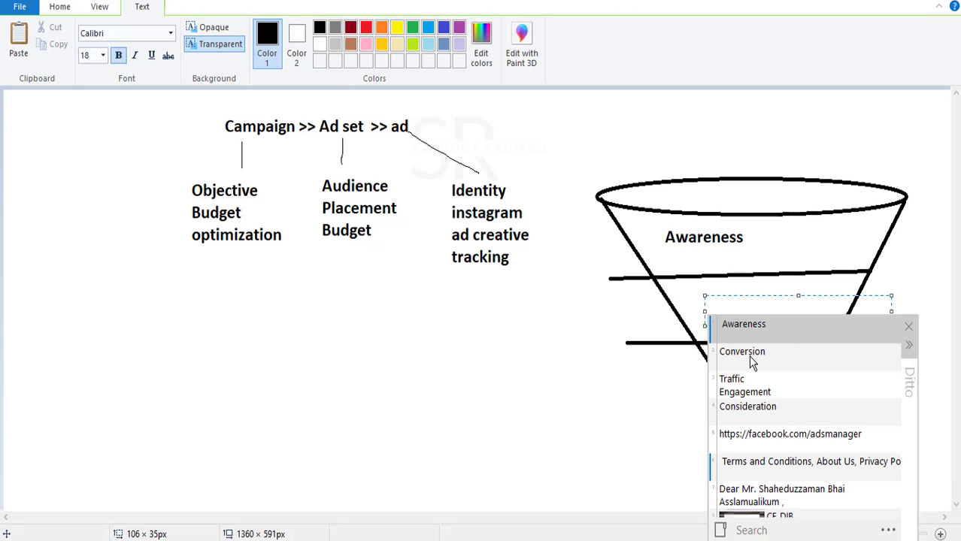
pyautogui.doubleClick(753, 410)
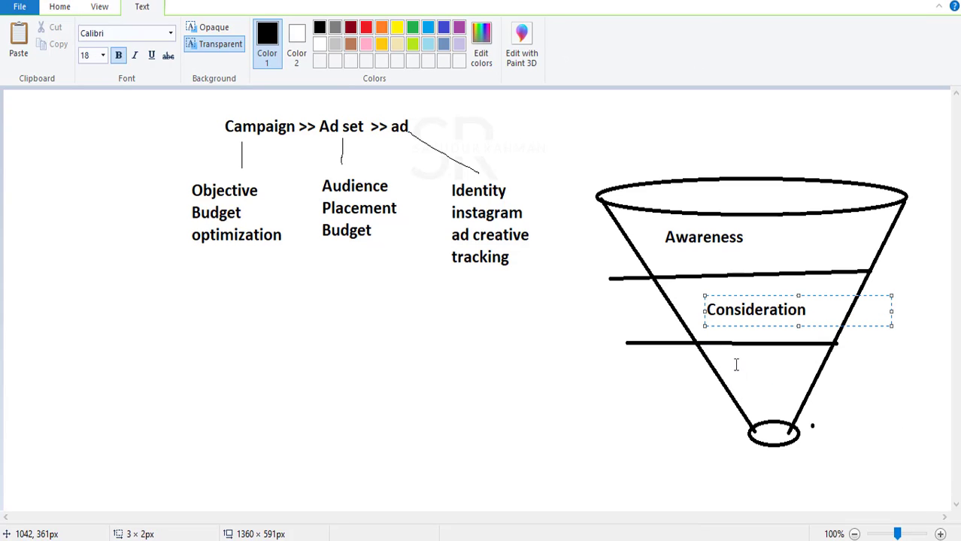
pyautogui.click(731, 363)
# Label the funnel's bottom section by pasting the copied heading "Conversion" and finish the text
pyautogui.moveTo(720, 360); pyautogui.dragTo(794, 381)
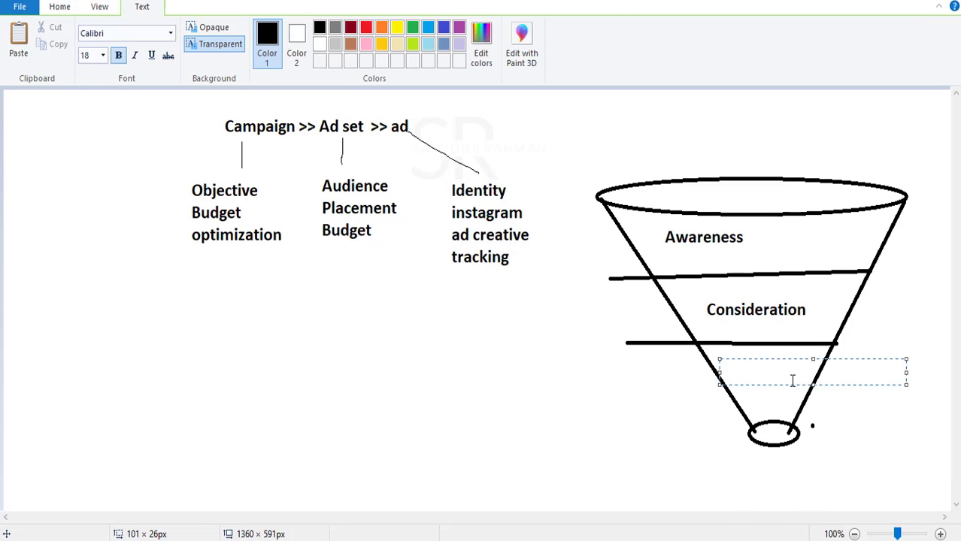
pyautogui.hotkey('ctrl', '`')
pyautogui.doubleClick(773, 378)
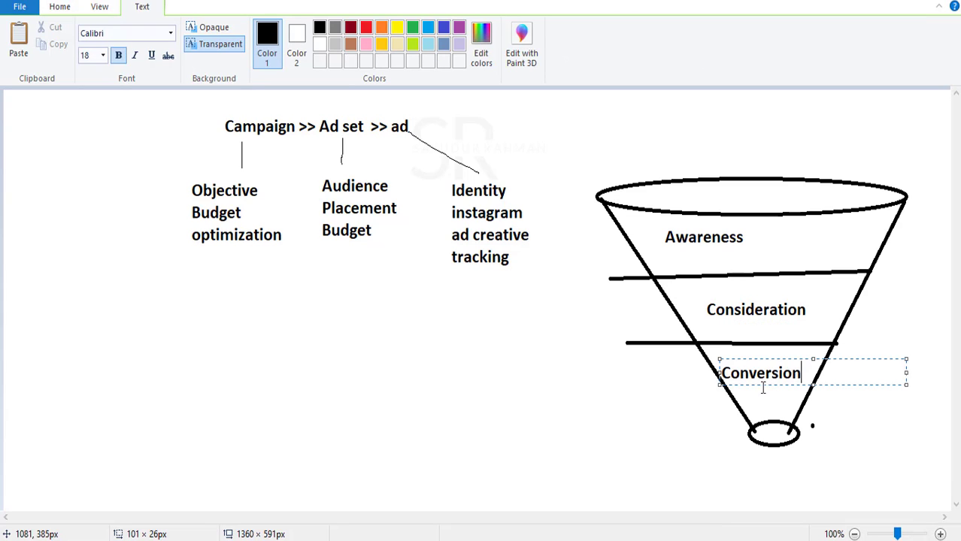
pyautogui.click(613, 423)
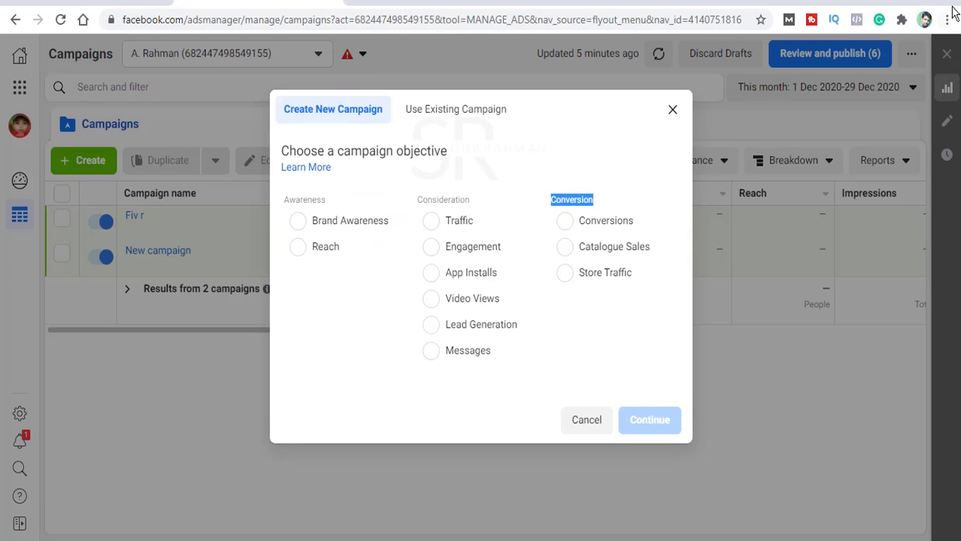
# Shrink the Ads Manager browser window to compare the campaign objectives with the funnel, and return to Paint
pyautogui.click(903, 1)
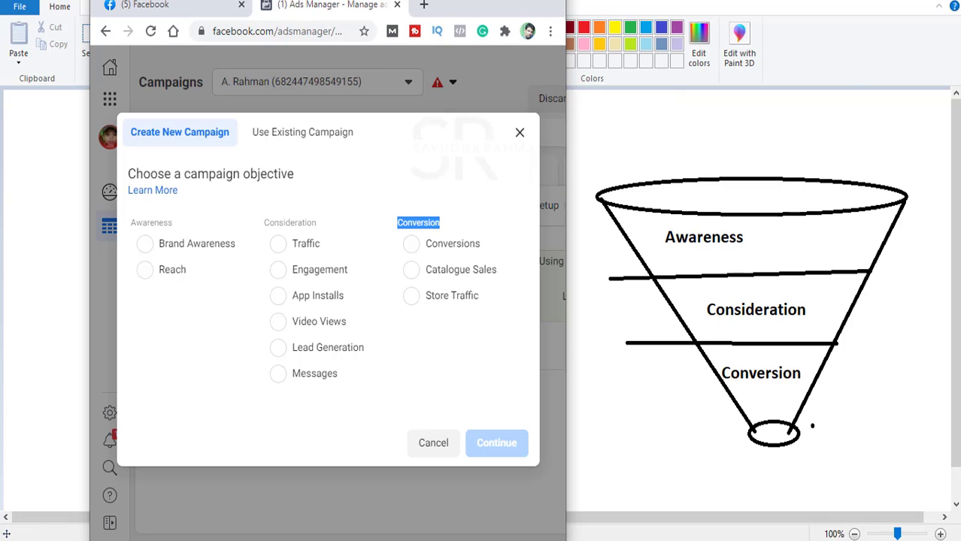
pyautogui.click(802, 219)
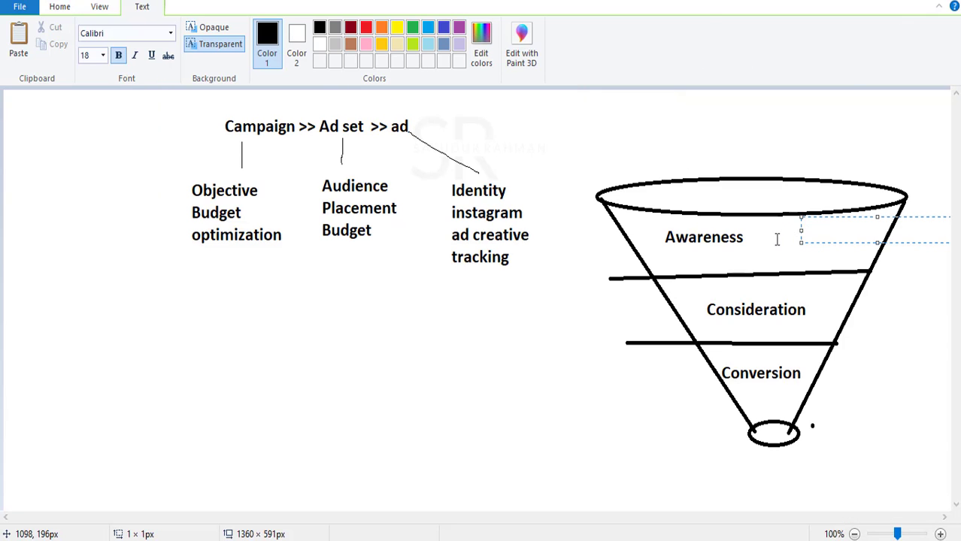
pyautogui.click(777, 239)
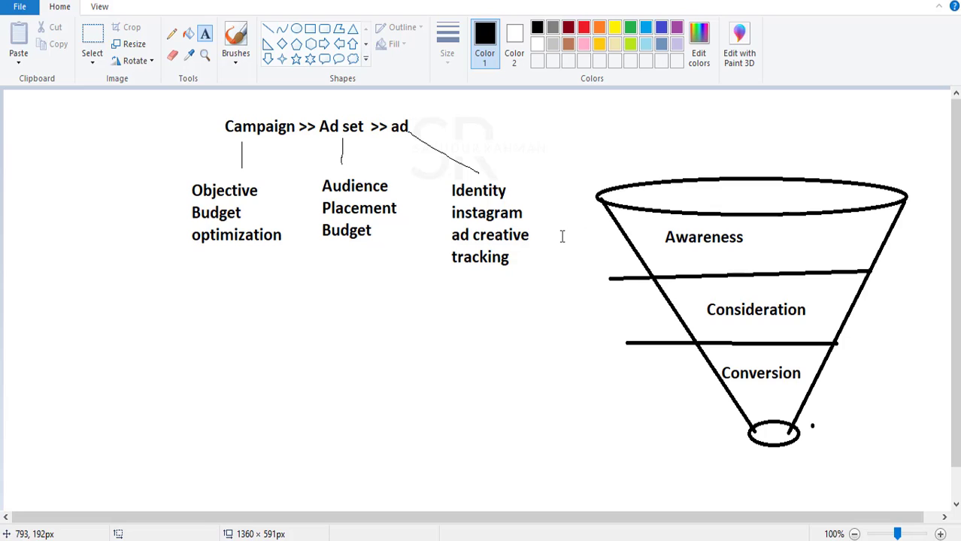
# Write "1000" beside "Awareness" and "200" beside "Consideration" in the funnel
pyautogui.moveTo(759, 234); pyautogui.dragTo(837, 242)
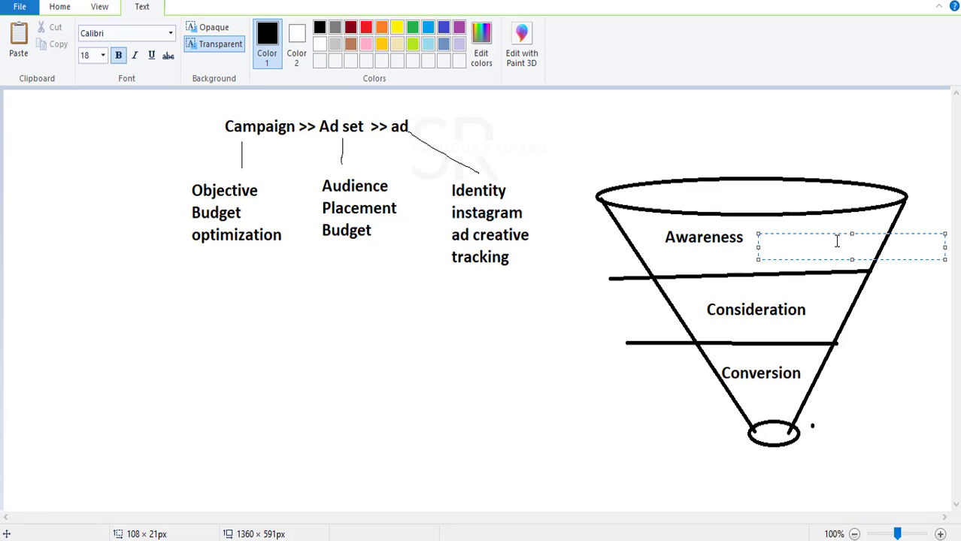
pyautogui.write('1000')
pyautogui.moveTo(813, 289); pyautogui.dragTo(852, 304)
pyautogui.write('200')
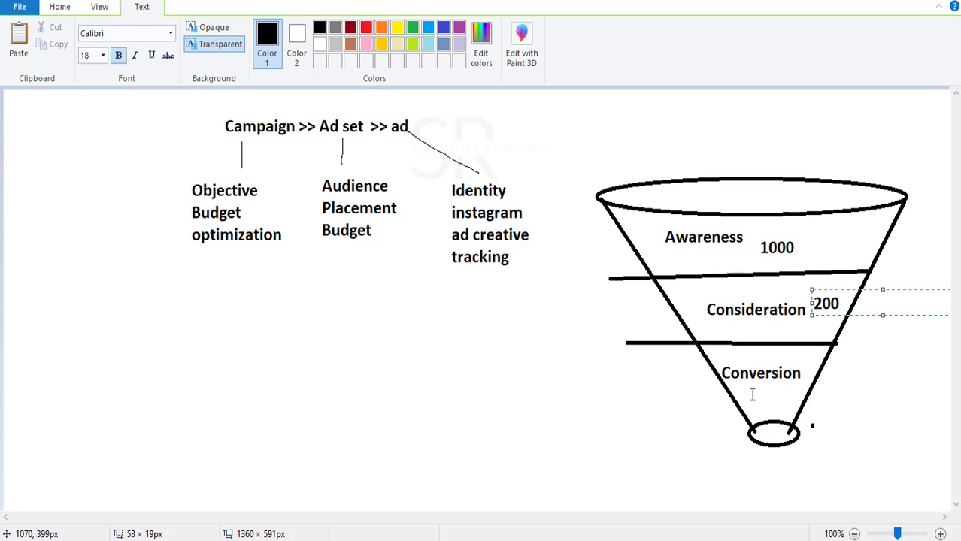
# Write "10" below "Conversion" in the funnel's bottom section and finish the text
pyautogui.moveTo(746, 385); pyautogui.dragTo(797, 401)
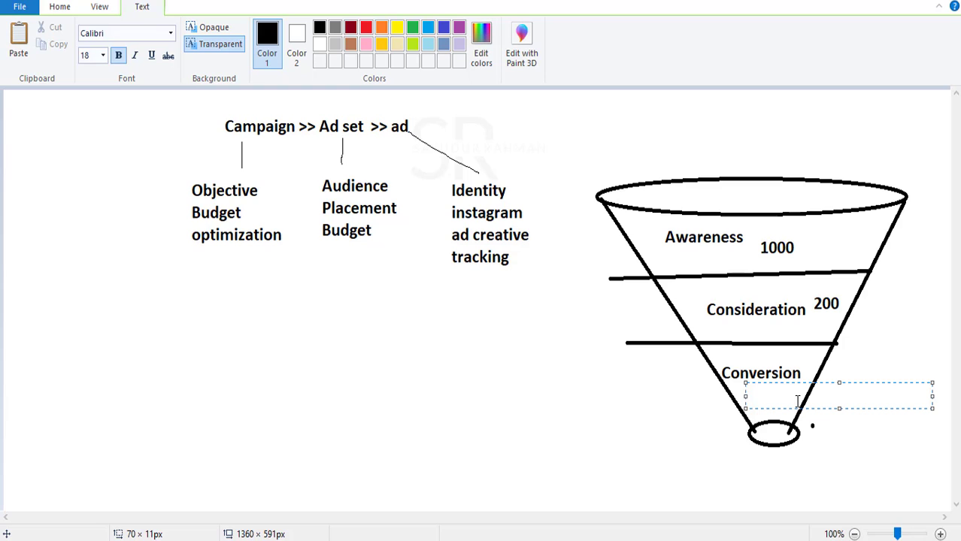
pyautogui.write('10')
pyautogui.click(598, 408)
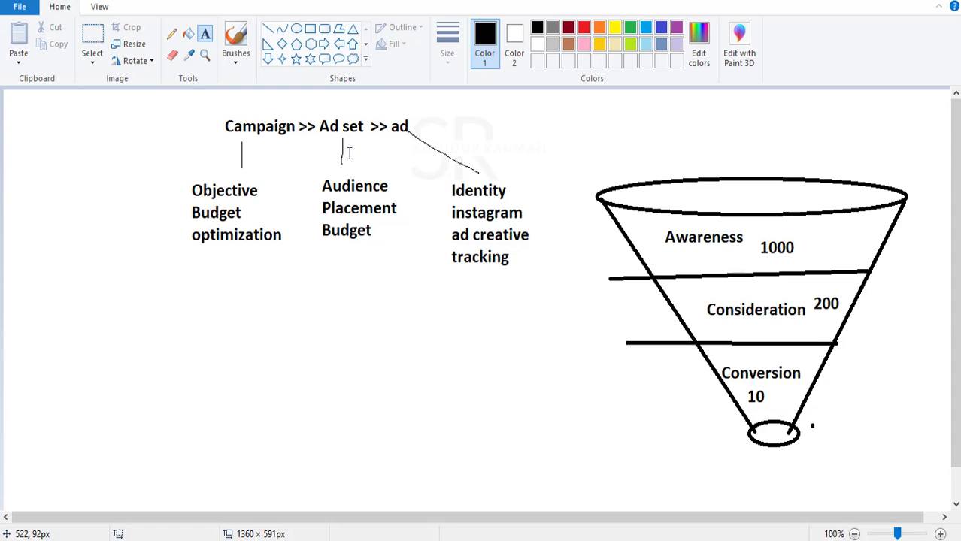
# Compare the Ads Manager objectives under Awareness, Consideration and Conversion with the matching funnel sections in Paint
pyautogui.hotkey('alt', 'Tab')
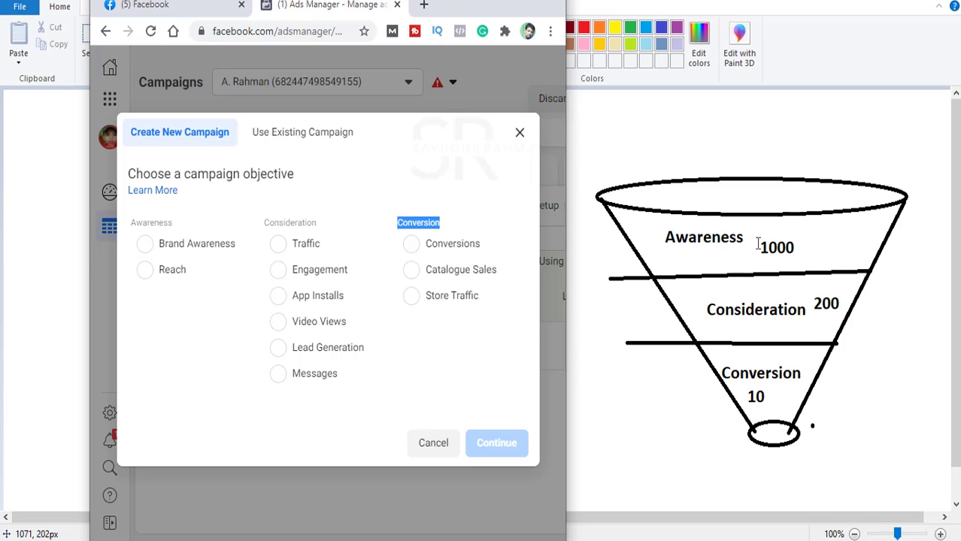
pyautogui.moveTo(755, 238); pyautogui.dragTo(817, 256)
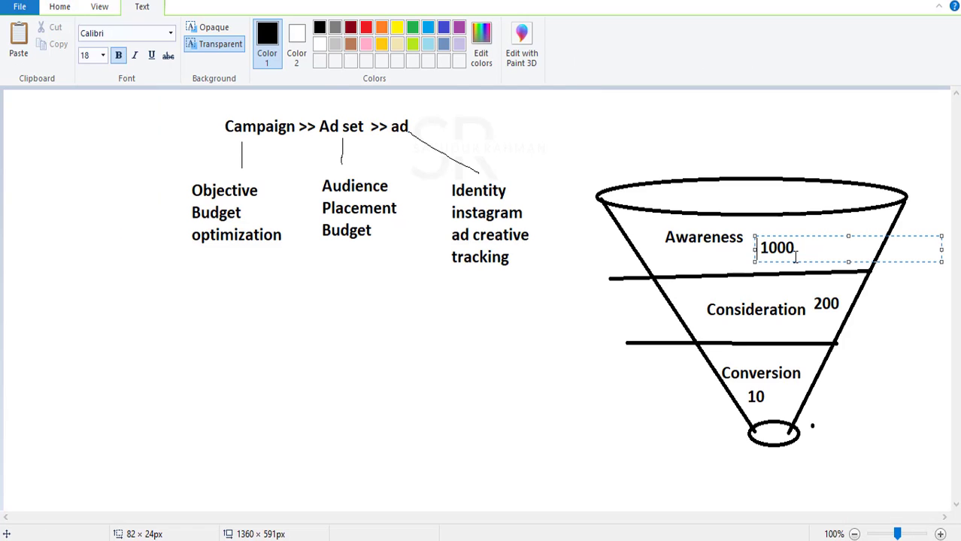
pyautogui.click(718, 257)
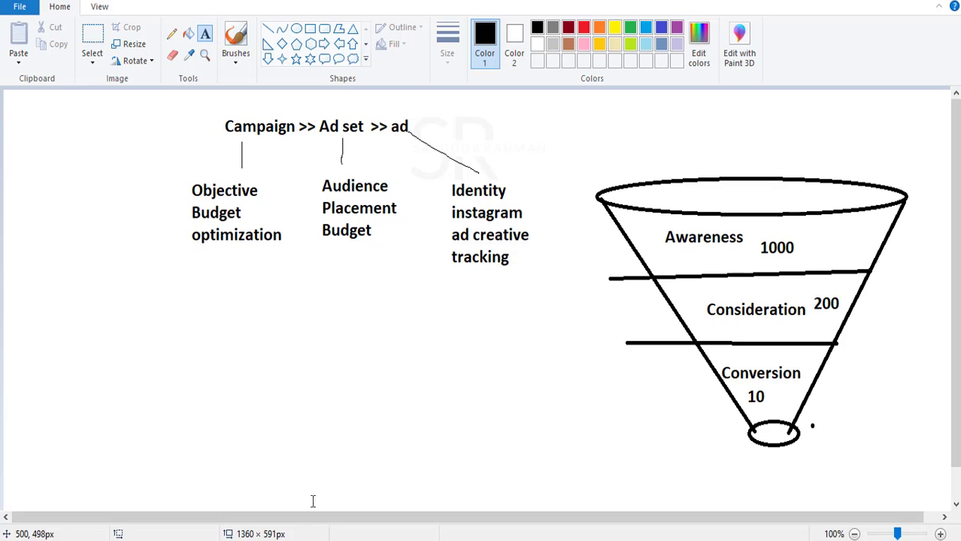
pyautogui.hotkey('alt', 'Tab')
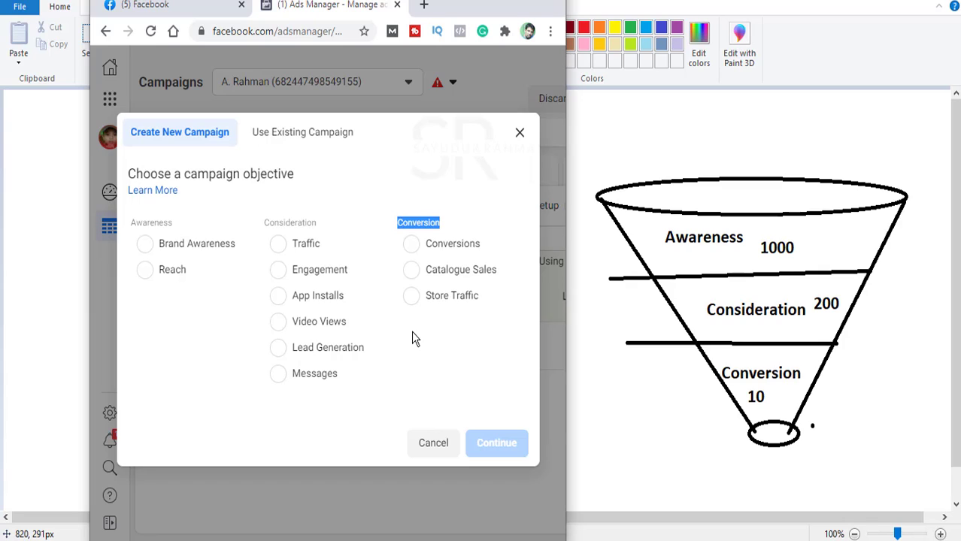
pyautogui.click(418, 224)
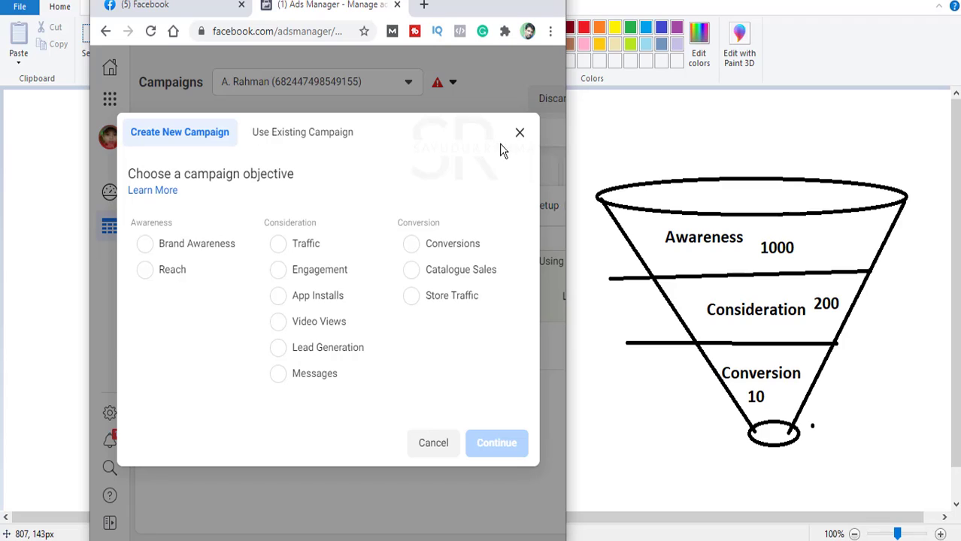
# Switch to the Ads Manager browser window and maximize it
pyautogui.click(483, 8)
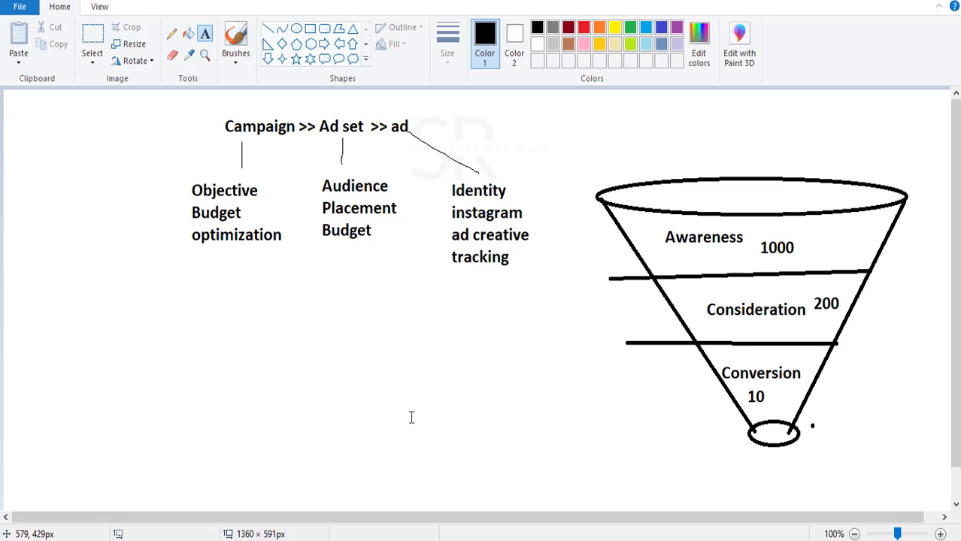
pyautogui.click(276, 540)
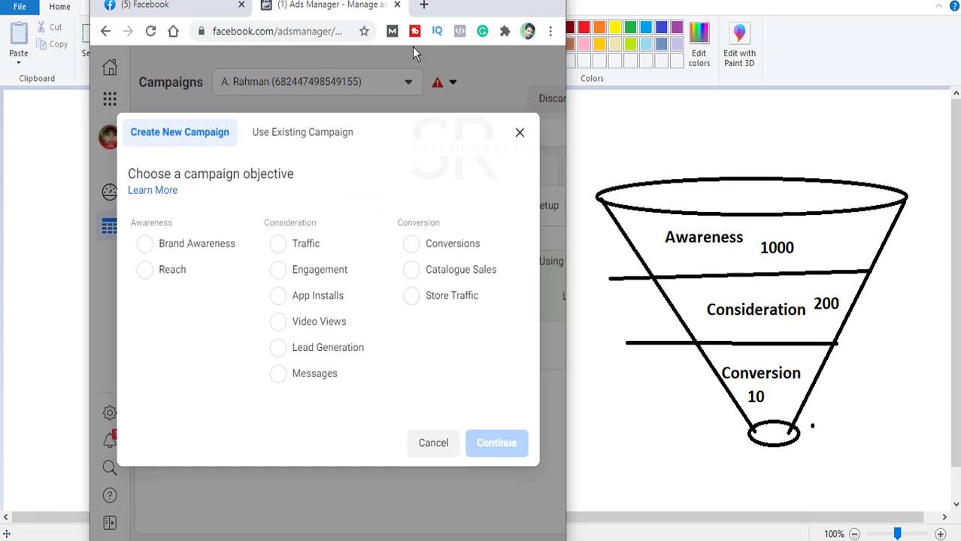
pyautogui.click(522, 4)
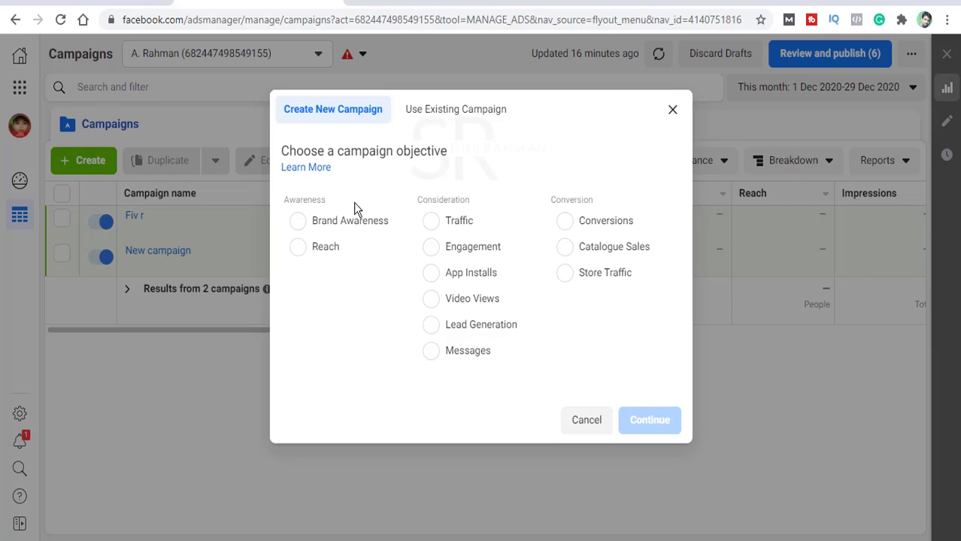
# Choose the Engagement campaign objective with Page Likes as the engagement type
pyautogui.click(478, 256)
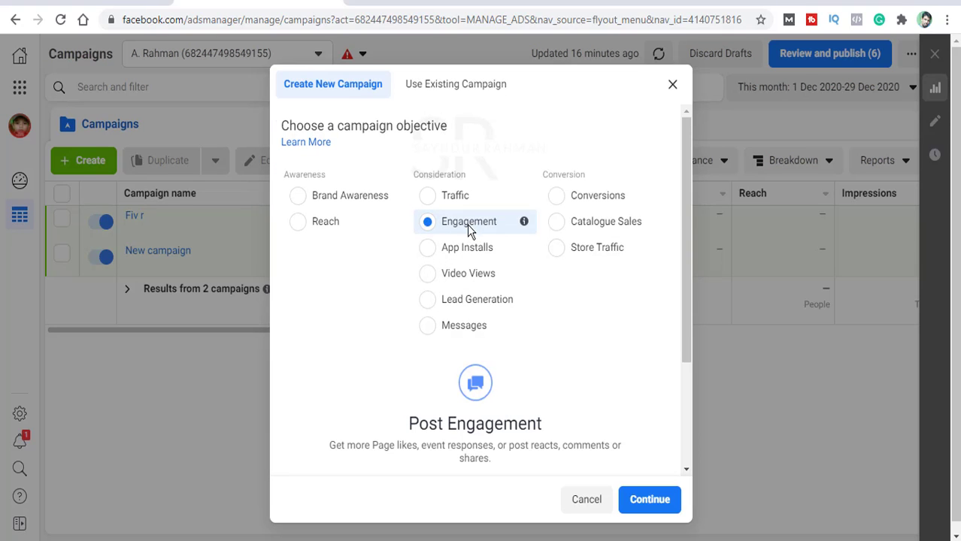
pyautogui.scroll(-2, 467, 225)
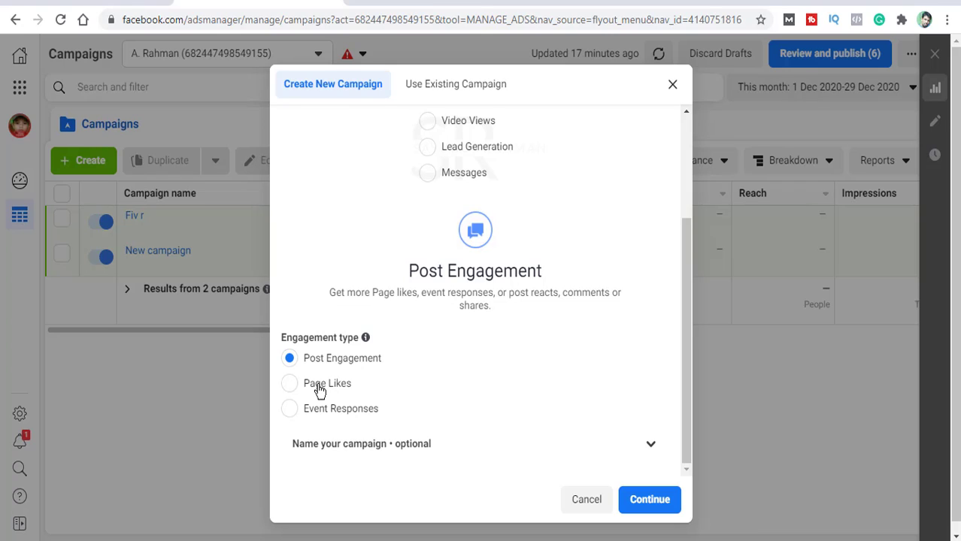
pyautogui.click(315, 386)
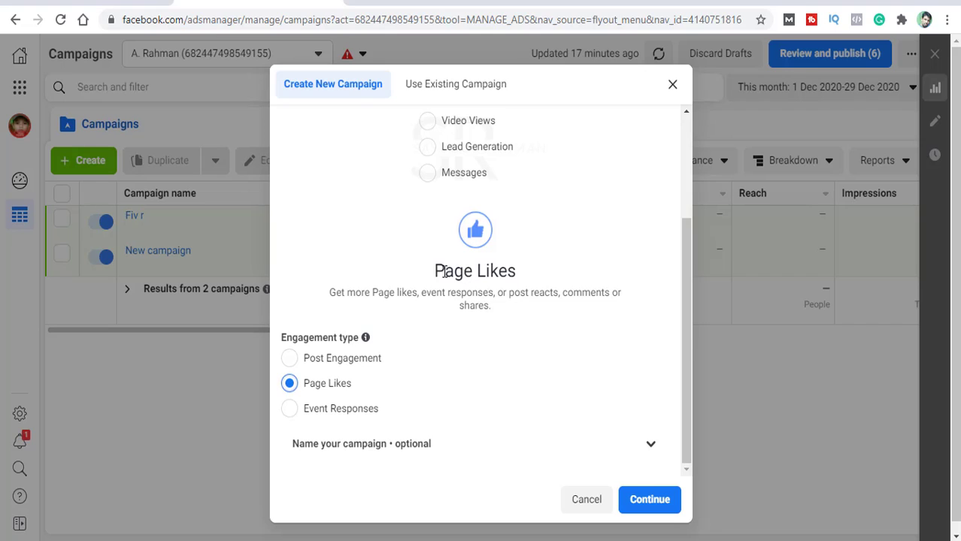
pyautogui.moveTo(444, 272); pyautogui.dragTo(502, 276)
pyautogui.click(502, 276)
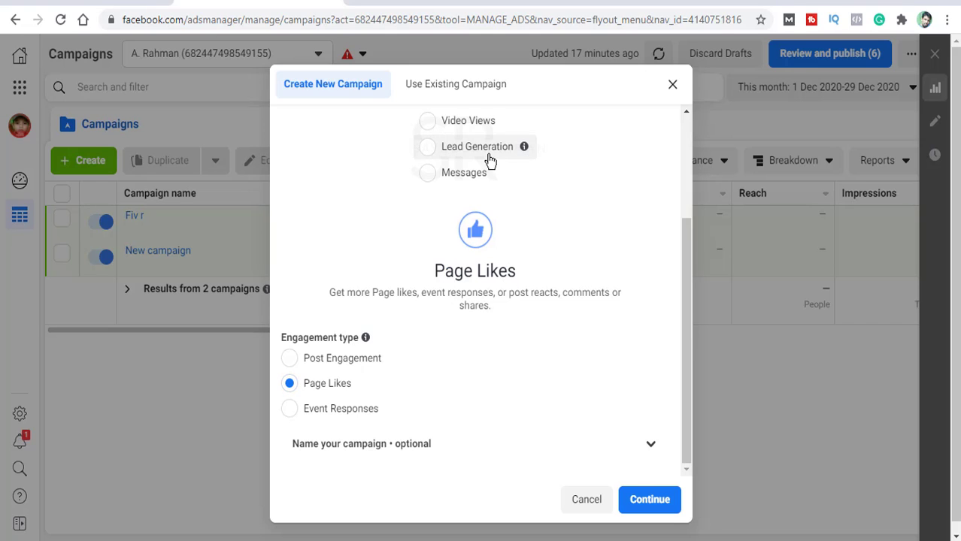
pyautogui.scroll(2, 517, 244)
pyautogui.scroll(-3, 474, 223)
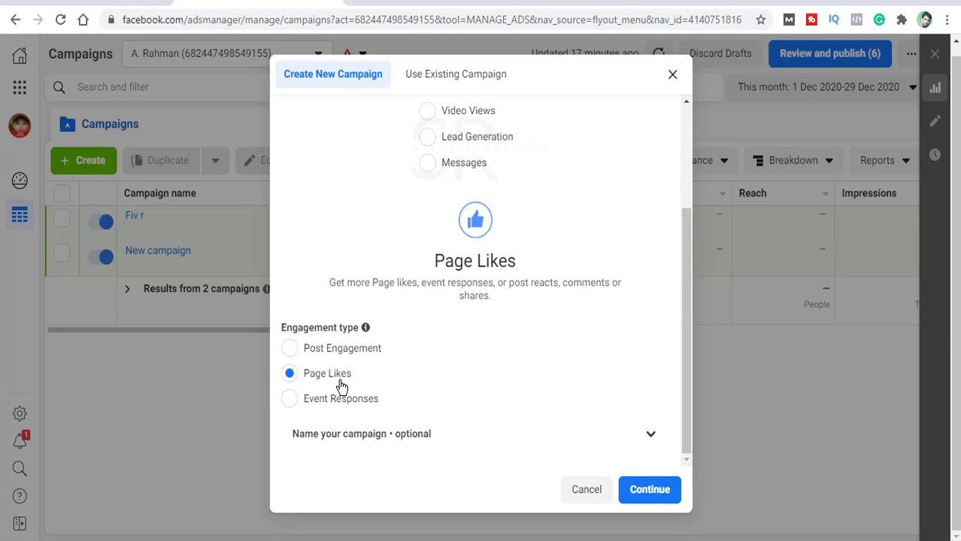
# Continue to the new campaign's settings and dismiss the conversions campaign recommendation
pyautogui.click(659, 500)
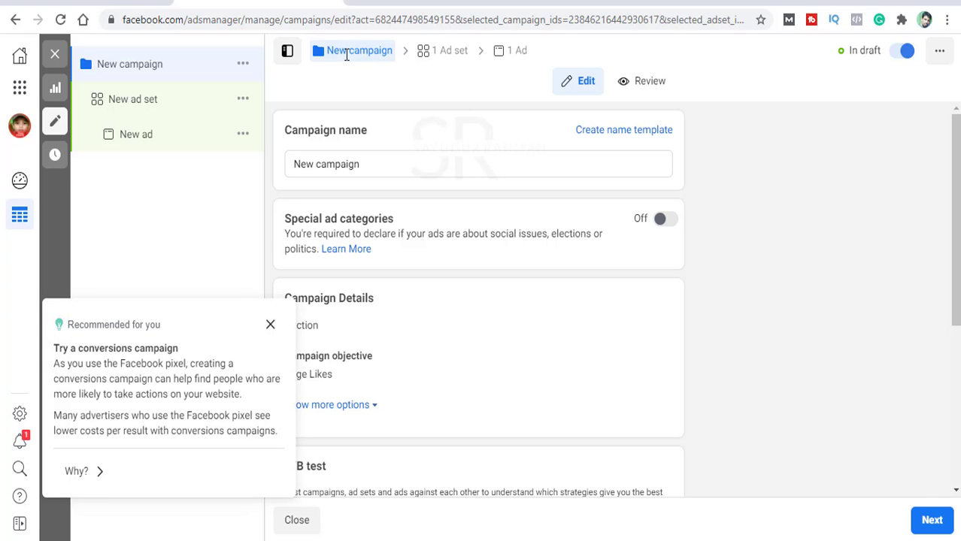
pyautogui.click(270, 325)
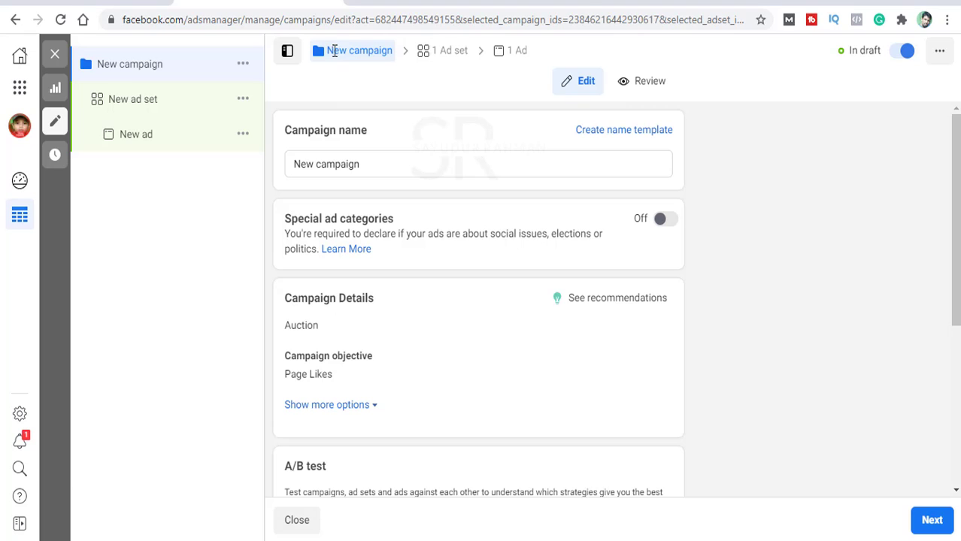
pyautogui.moveTo(335, 51); pyautogui.dragTo(381, 54)
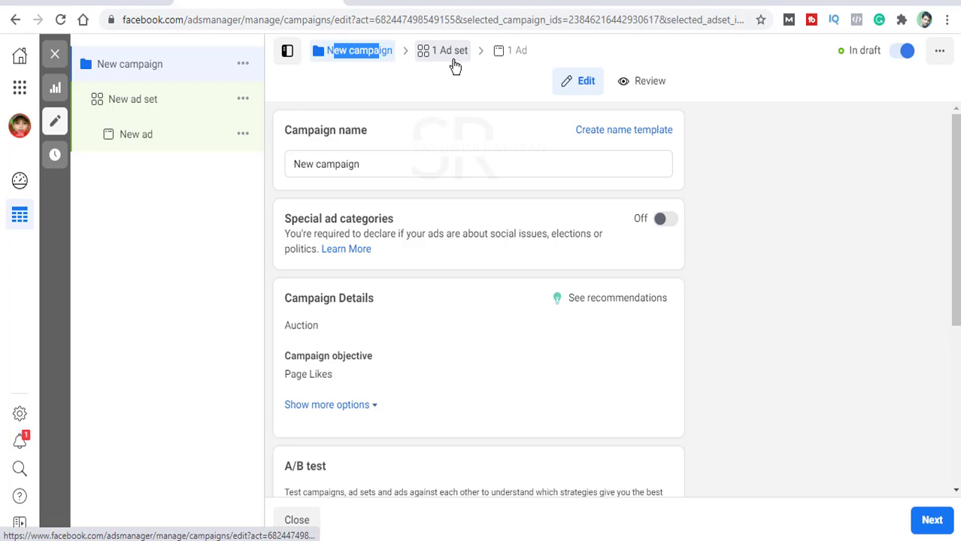
pyautogui.click(337, 52)
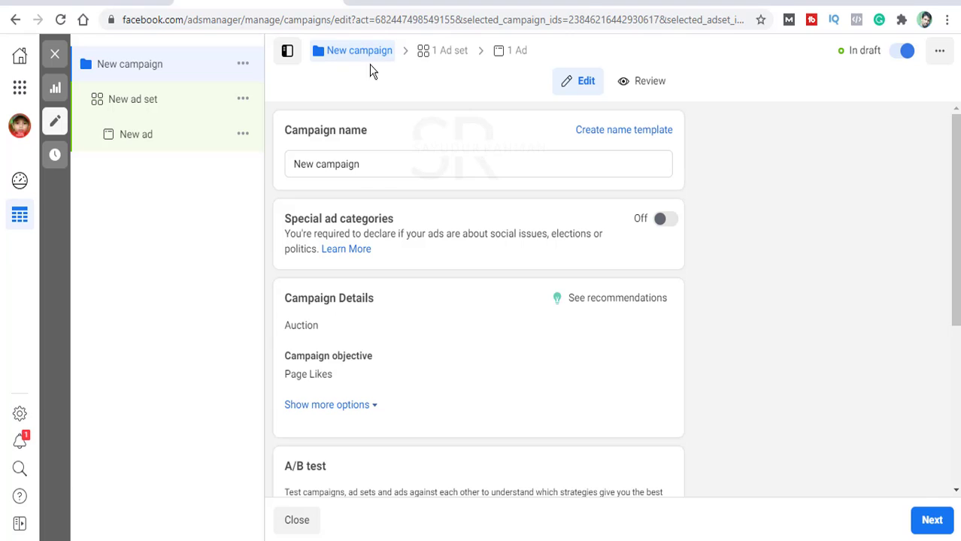
# Rename the campaign as "Abcd first campaign"
pyautogui.click(363, 165)
pyautogui.moveTo(363, 166); pyautogui.dragTo(251, 175)
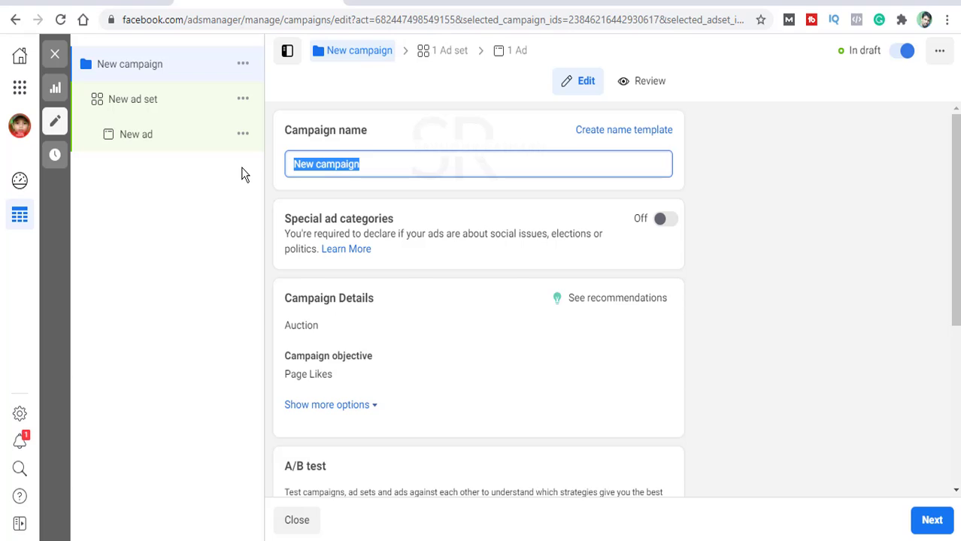
pyautogui.press('BackSpace')
pyautogui.write('Abcd c')
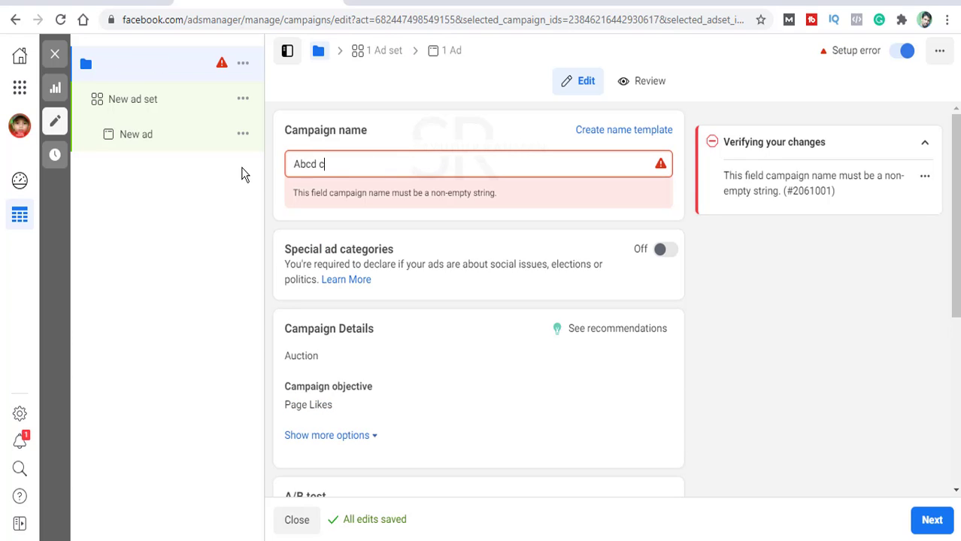
pyautogui.press('BackSpace')
pyautogui.write('firs')
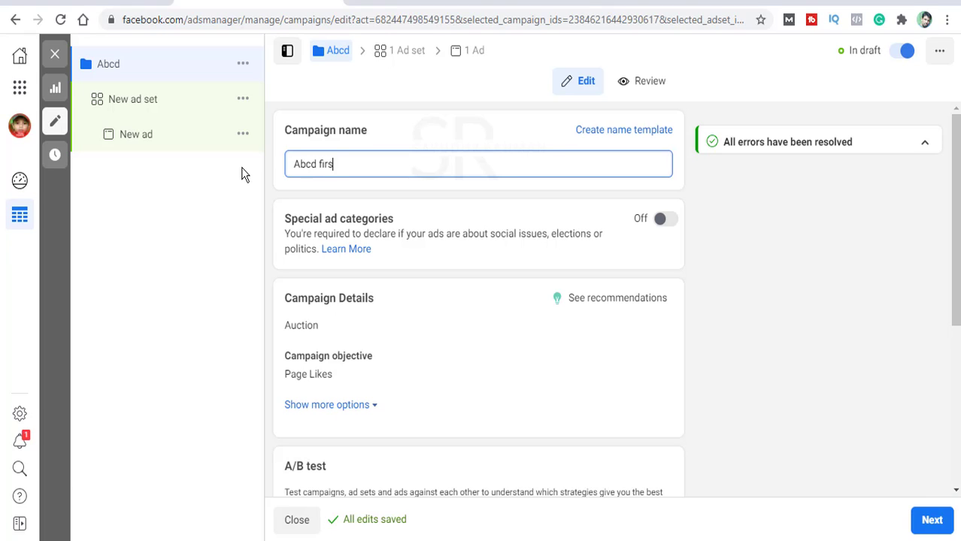
pyautogui.write('t campaign')
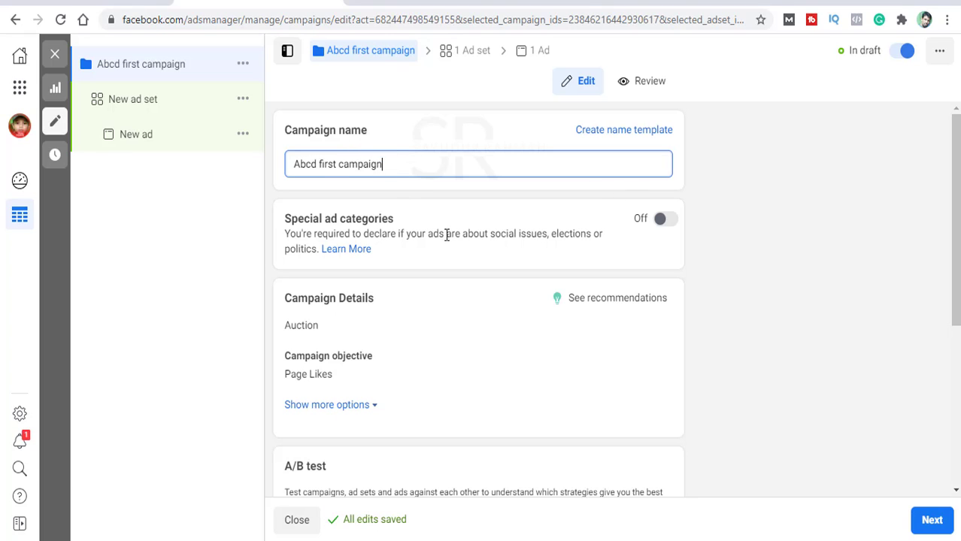
# Review the campaign objective, expand the extra campaign details options and check the optional campaign spending limit
pyautogui.scroll(-2, 418, 263)
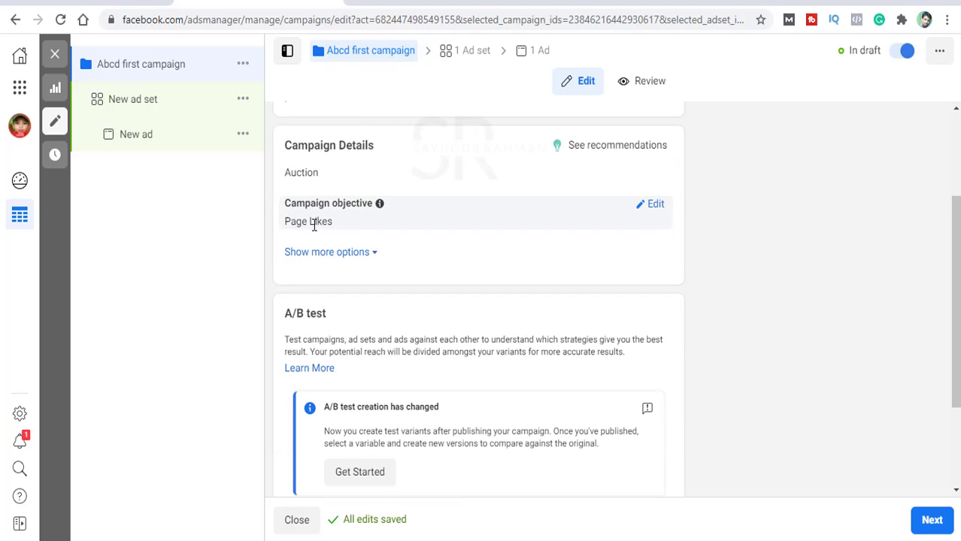
pyautogui.moveTo(296, 204); pyautogui.dragTo(361, 205)
pyautogui.click(361, 208)
pyautogui.click(343, 254)
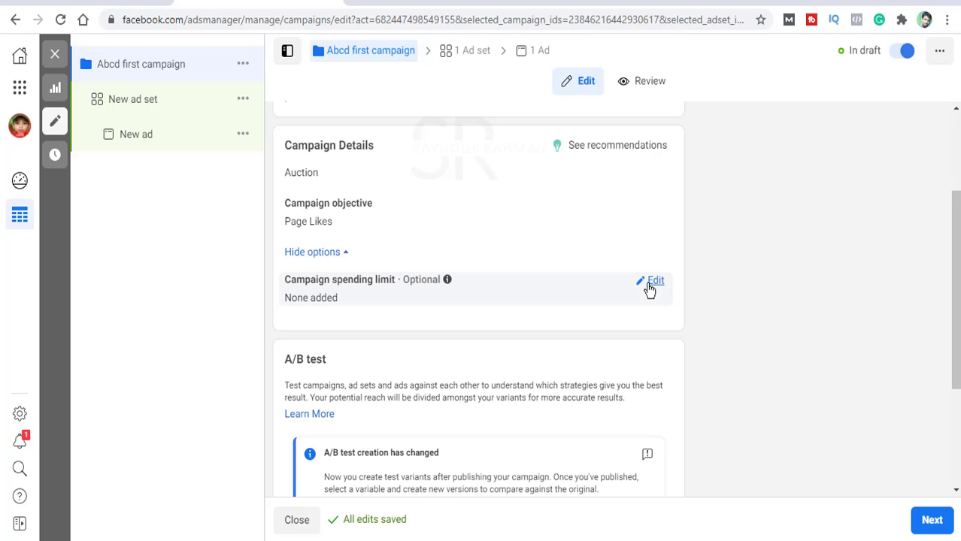
pyautogui.scroll(-2, 543, 262)
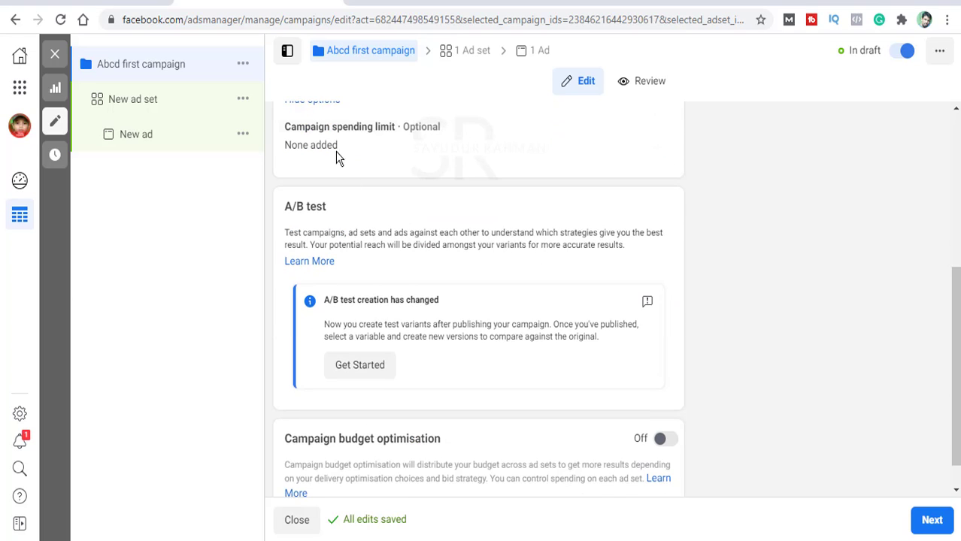
pyautogui.moveTo(383, 130); pyautogui.dragTo(329, 130)
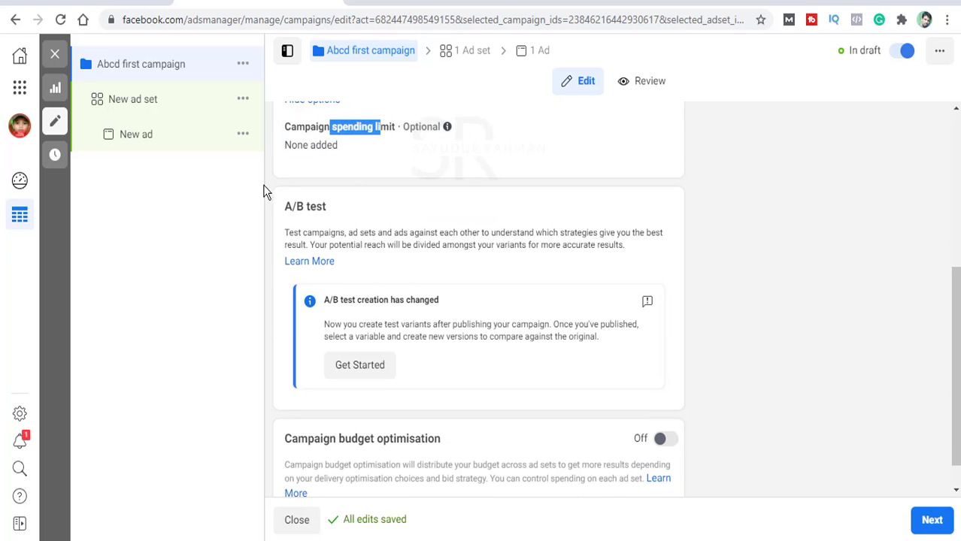
pyautogui.click(243, 201)
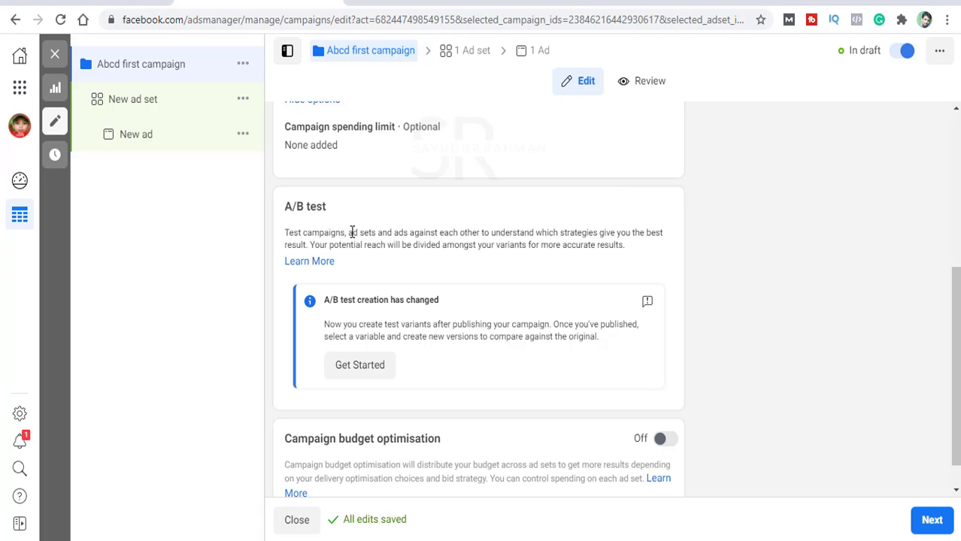
# Examine the A/B test description and the campaign budget optimisation section of the campaign settings
pyautogui.moveTo(349, 232); pyautogui.dragTo(565, 251)
pyautogui.click(314, 233)
pyautogui.scroll(-1, 449, 245)
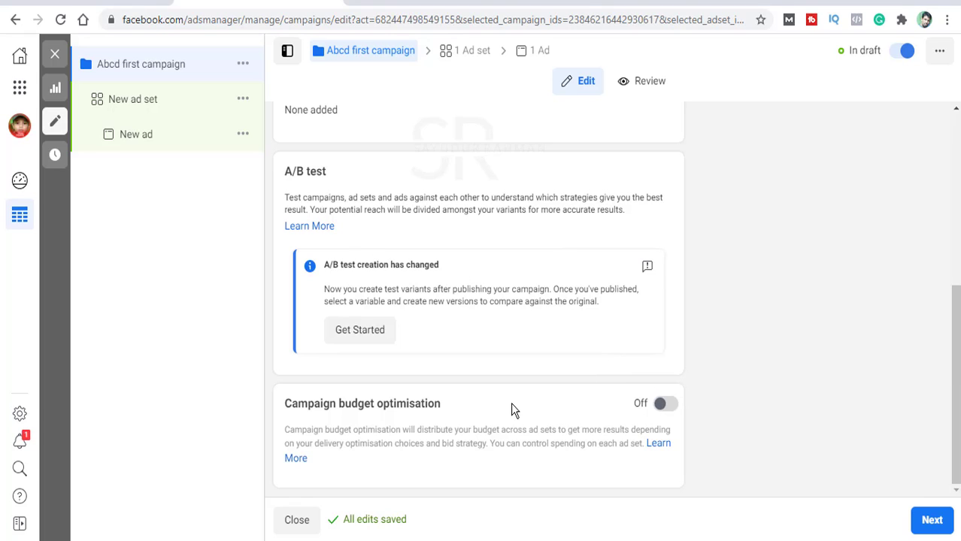
pyautogui.moveTo(297, 404); pyautogui.dragTo(393, 404)
pyautogui.click(391, 404)
pyautogui.moveTo(395, 406); pyautogui.dragTo(308, 409)
pyautogui.click(309, 410)
pyautogui.moveTo(422, 404); pyautogui.dragTo(364, 404)
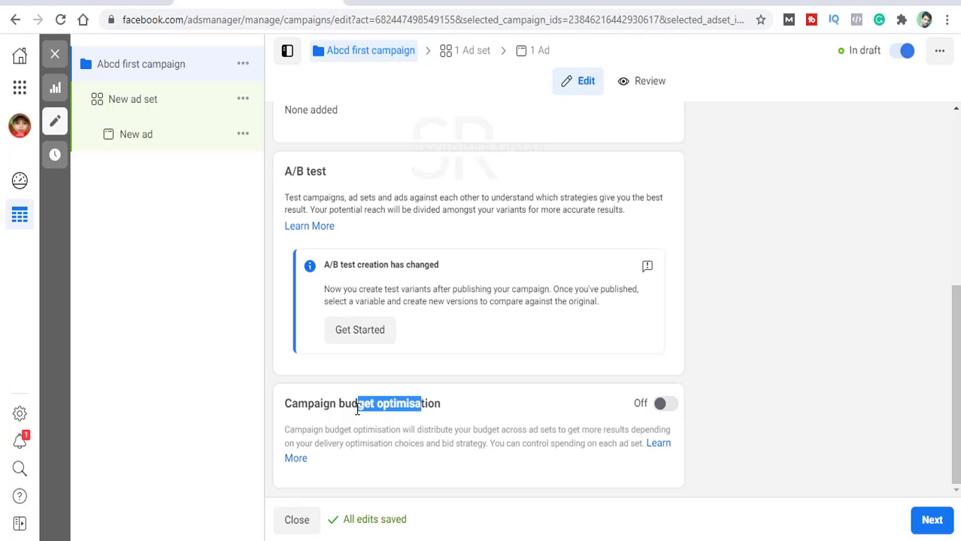
# Turn on campaign budget optimisation to inspect the daily campaign budget, and switch it off again
pyautogui.click(677, 406)
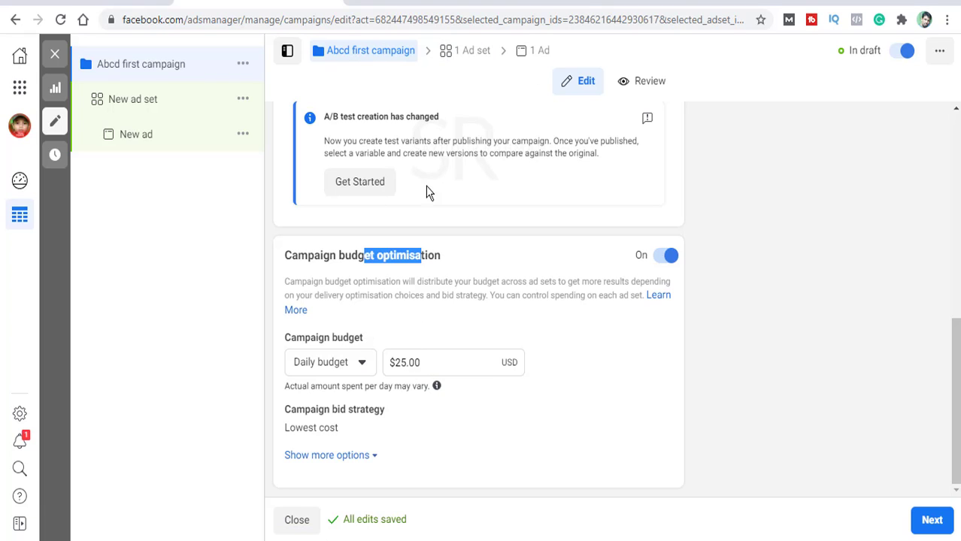
pyautogui.moveTo(433, 384)
pyautogui.moveTo(428, 366); pyautogui.dragTo(388, 365)
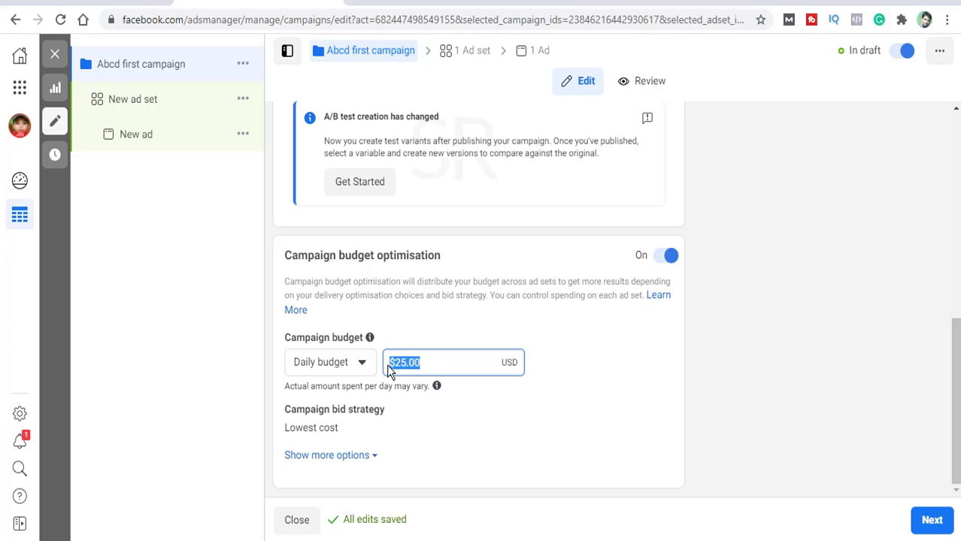
pyautogui.click(698, 390)
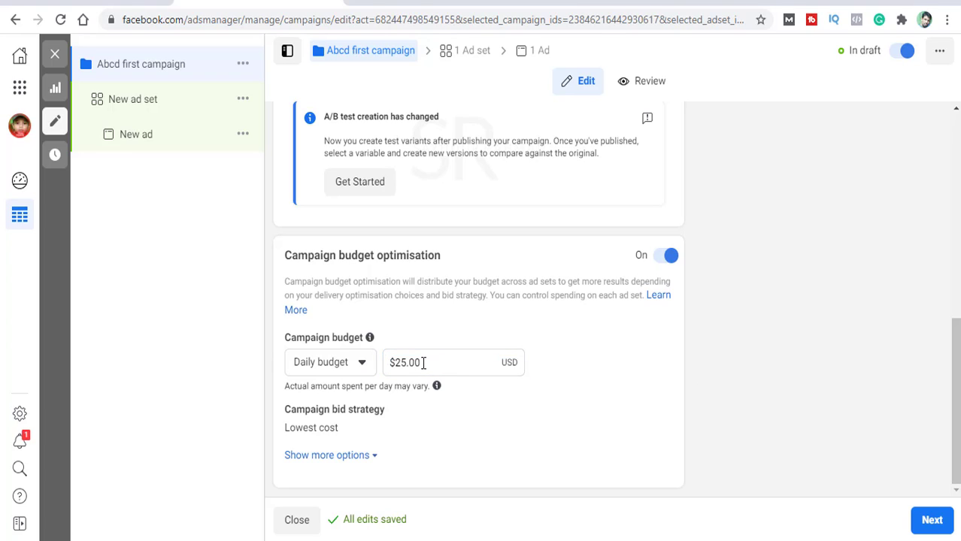
pyautogui.click(665, 257)
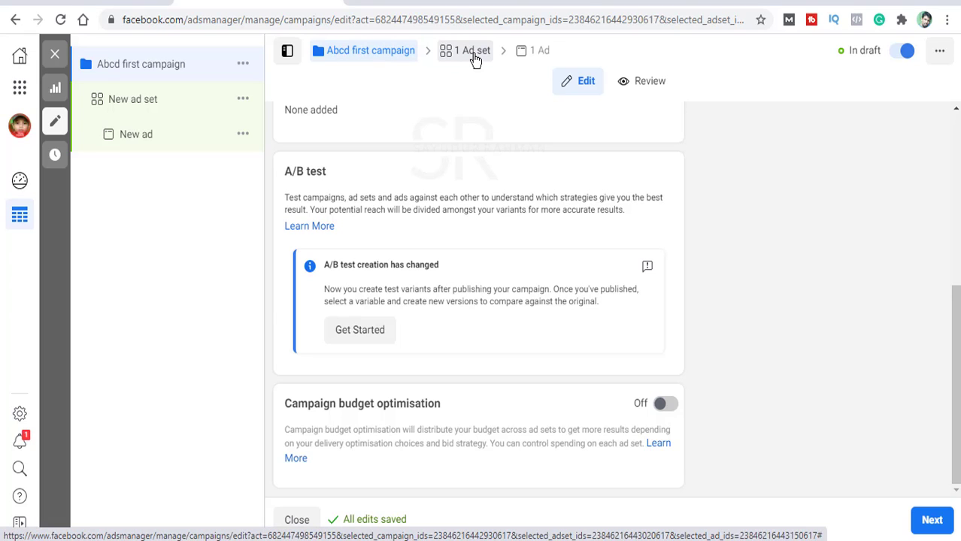
# Proceed from the campaign settings to the ad set settings
pyautogui.click(932, 520)
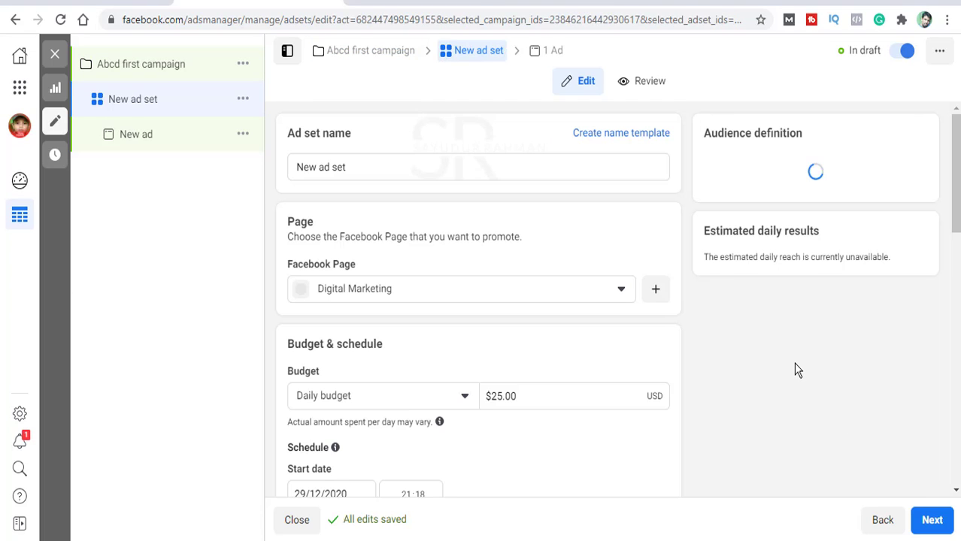
# Rename the ad set as "Page like ad 1" and choose Review Bangladesh as the Facebook Page to promote
pyautogui.tripleClick(351, 167)
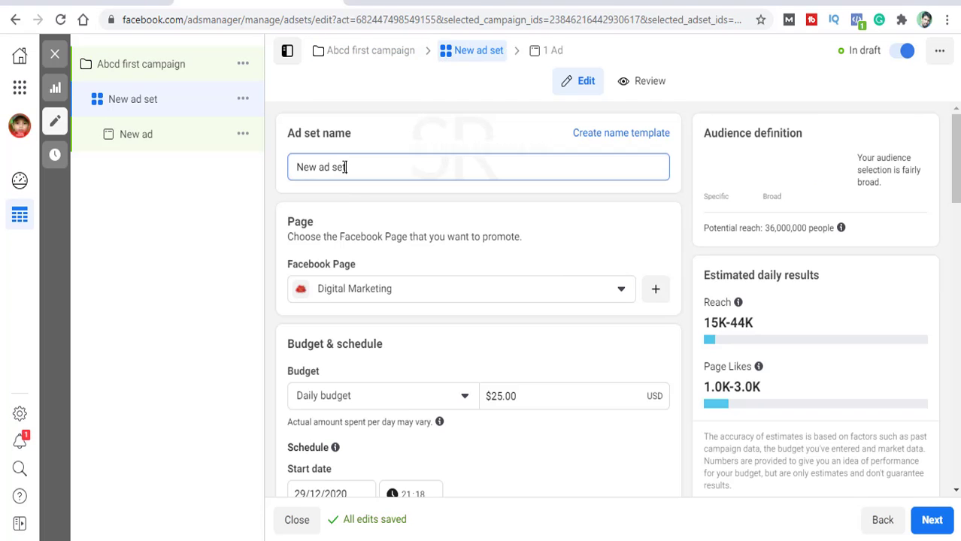
pyautogui.write('Page like ad 1')
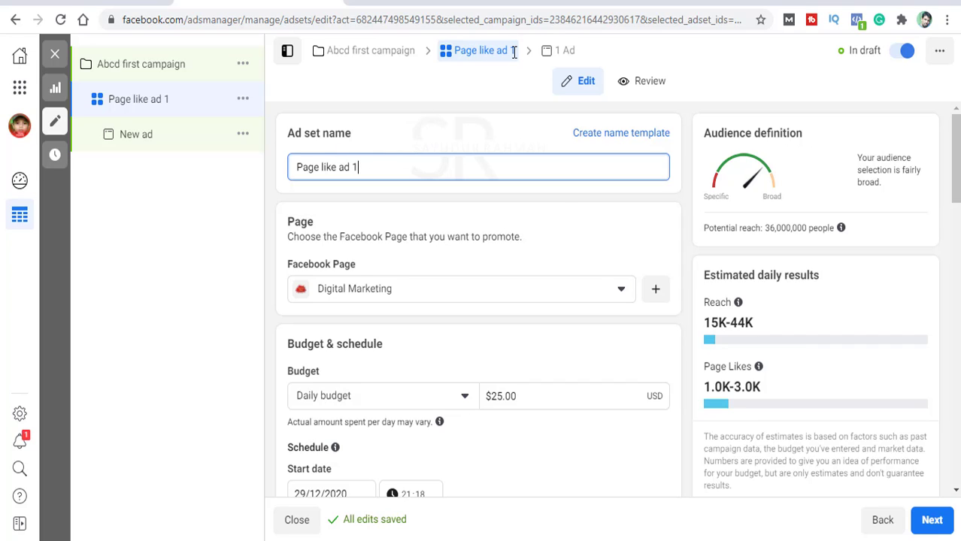
pyautogui.scroll(-2, 455, 211)
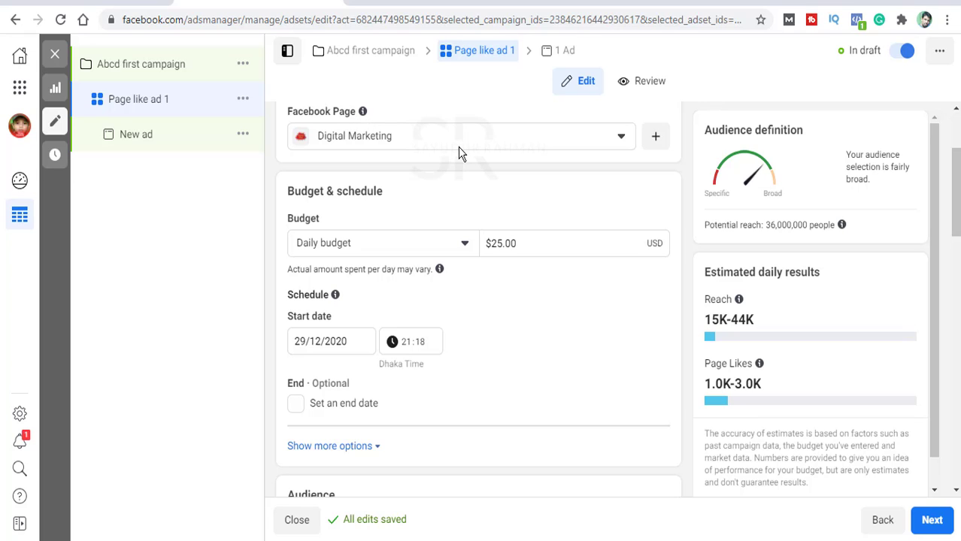
pyautogui.scroll(2, 459, 150)
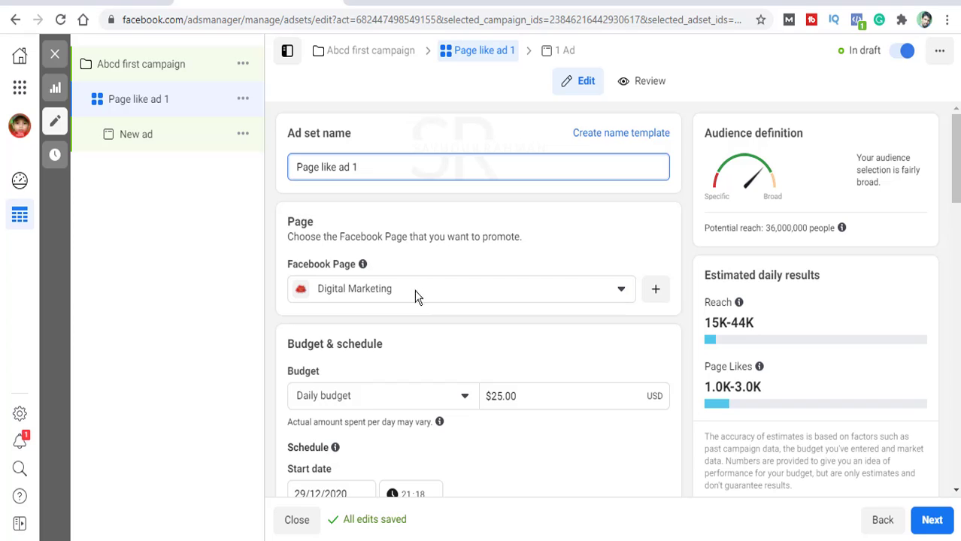
pyautogui.click(406, 296)
pyautogui.scroll(-1, 397, 425)
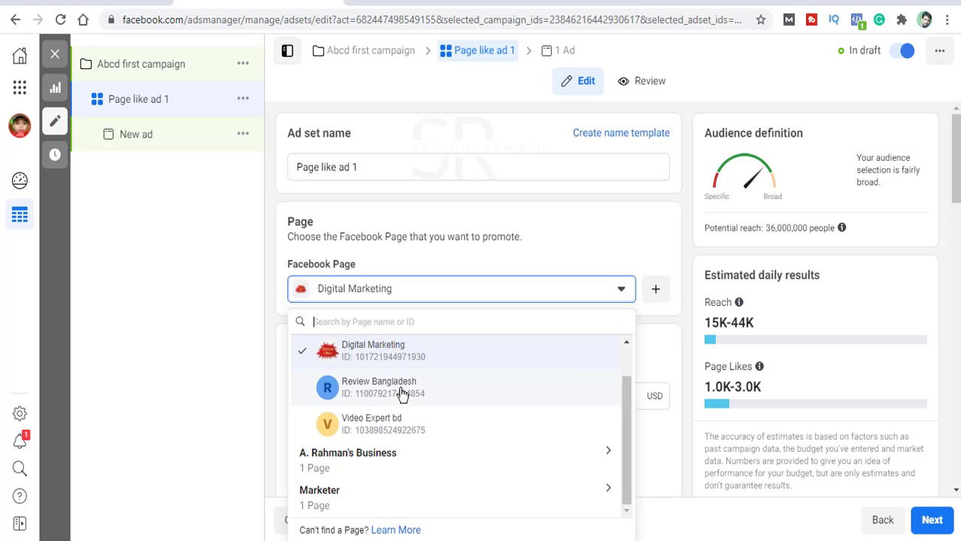
pyautogui.click(400, 391)
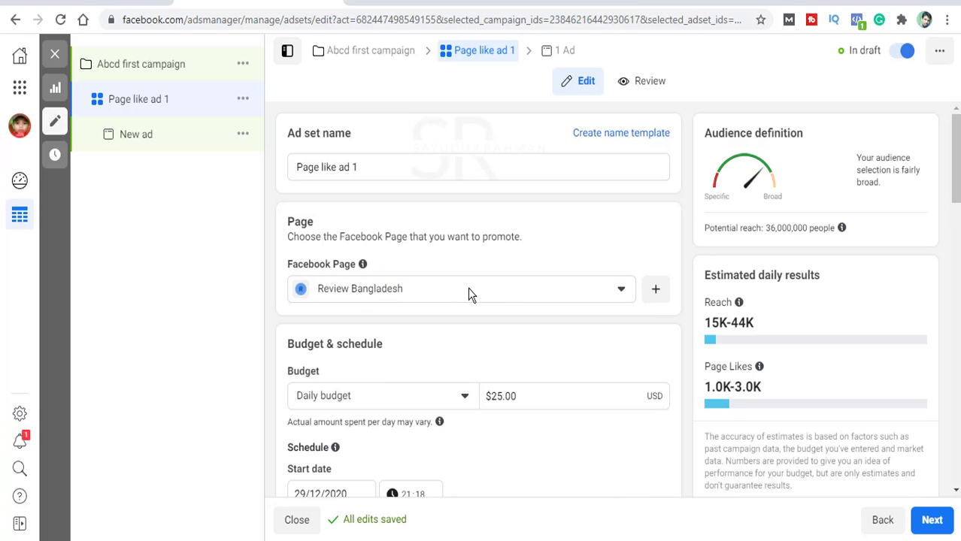
# Switch the ad set's budget type to a lifetime budget
pyautogui.scroll(-1, 591, 296)
pyautogui.scroll(-2, 591, 294)
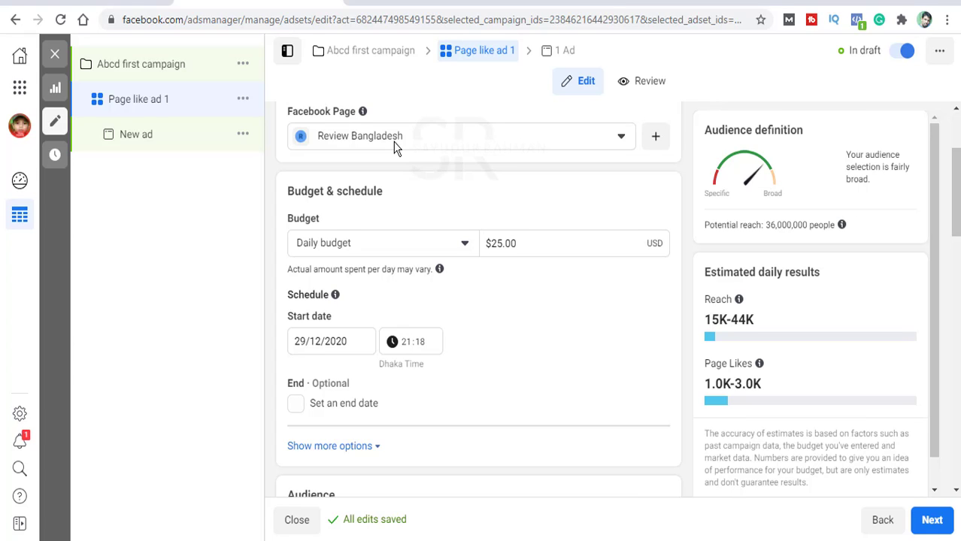
pyautogui.click(401, 243)
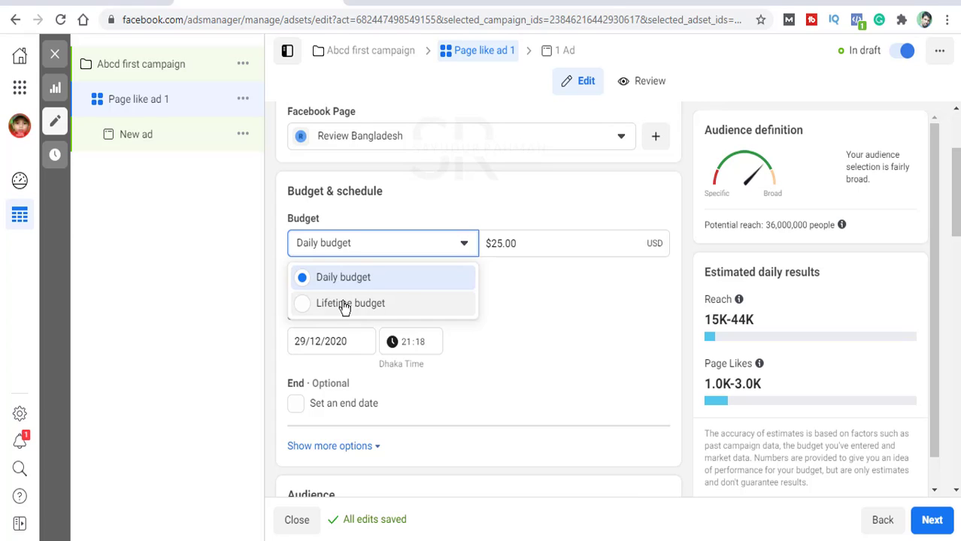
pyautogui.click(343, 304)
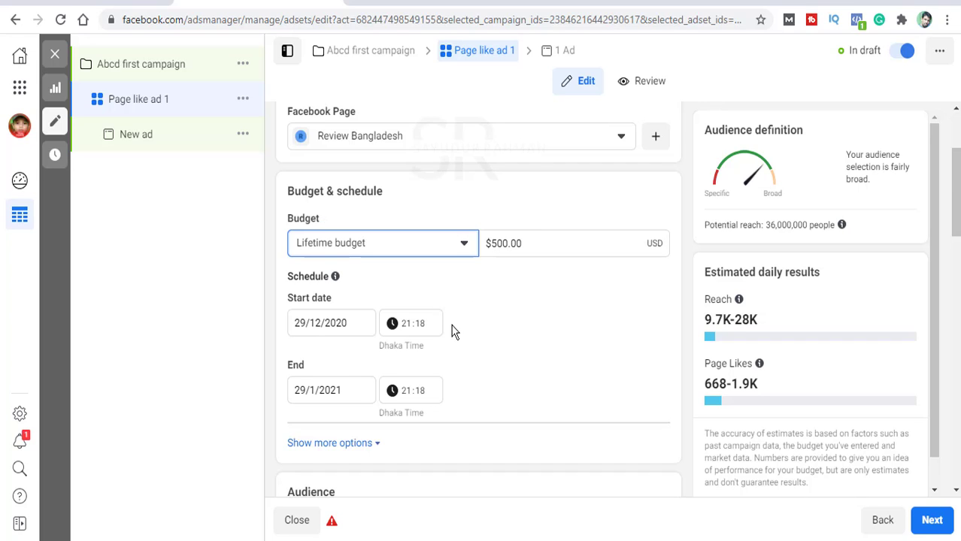
# Expand the extra budget and schedule options and turn on running ads on a schedule
pyautogui.scroll(-2, 454, 332)
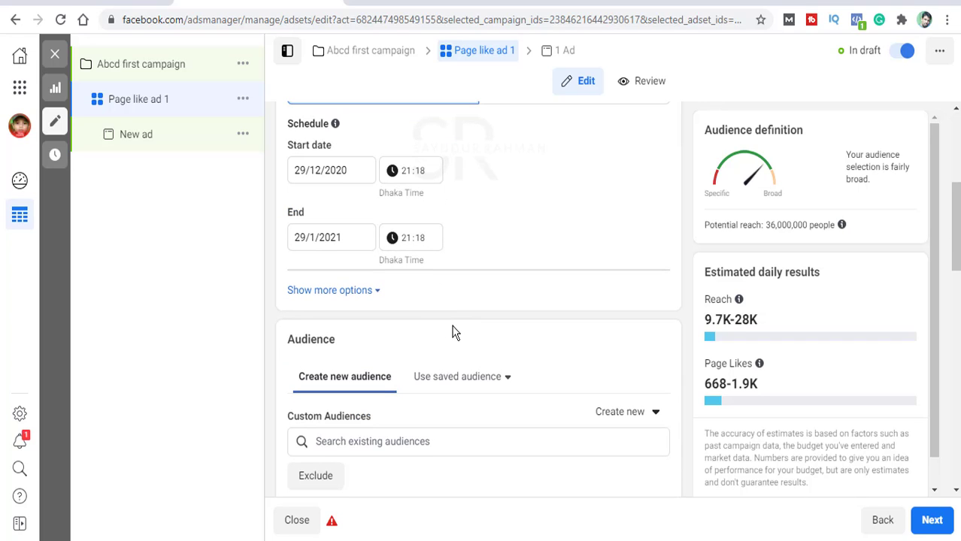
pyautogui.click(356, 291)
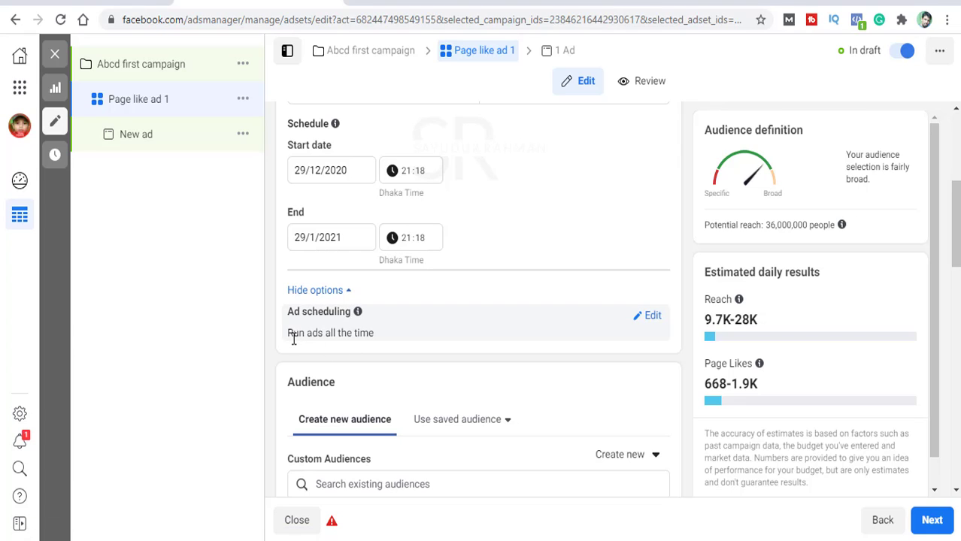
pyautogui.click(645, 319)
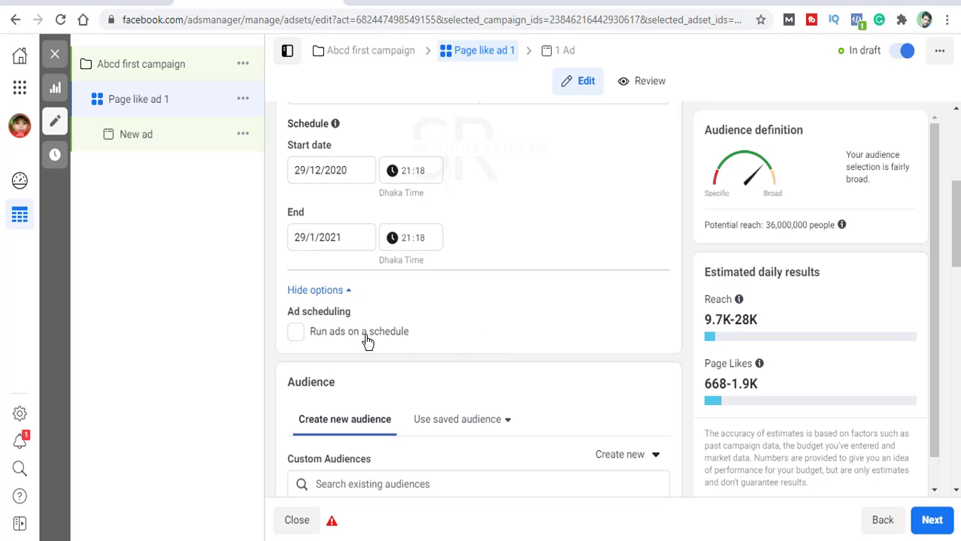
pyautogui.click(296, 335)
pyautogui.scroll(-2, 421, 329)
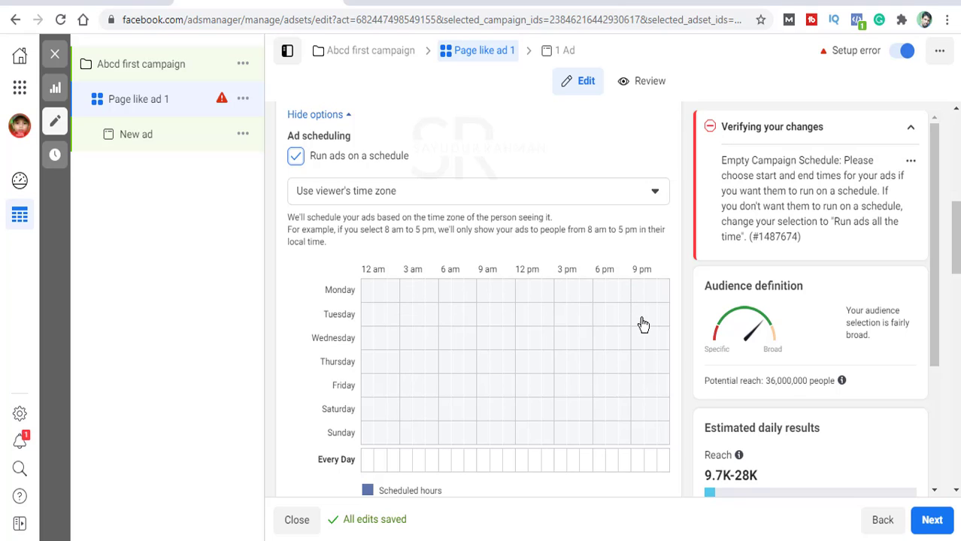
pyautogui.click(19, 86)
pyautogui.scroll(-10, 169, 372)
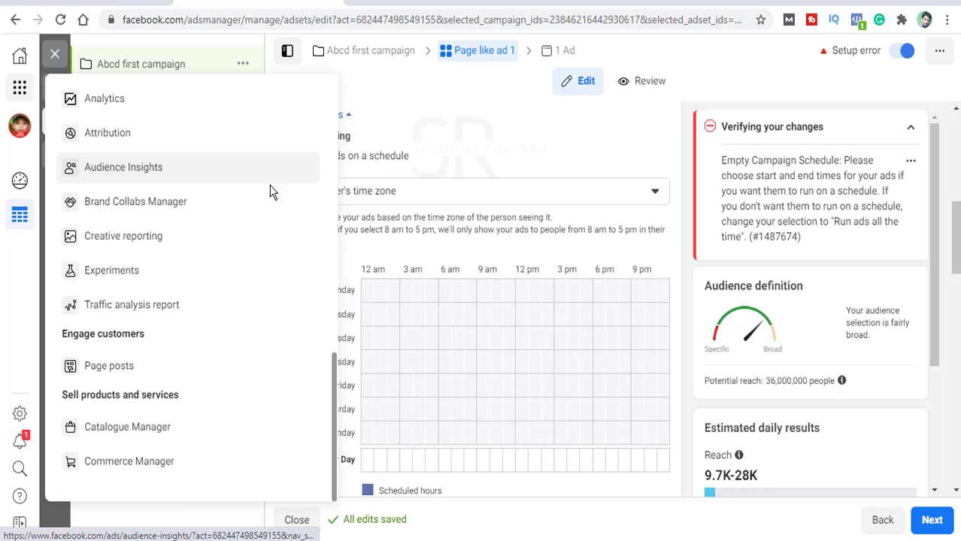
pyautogui.click(469, 152)
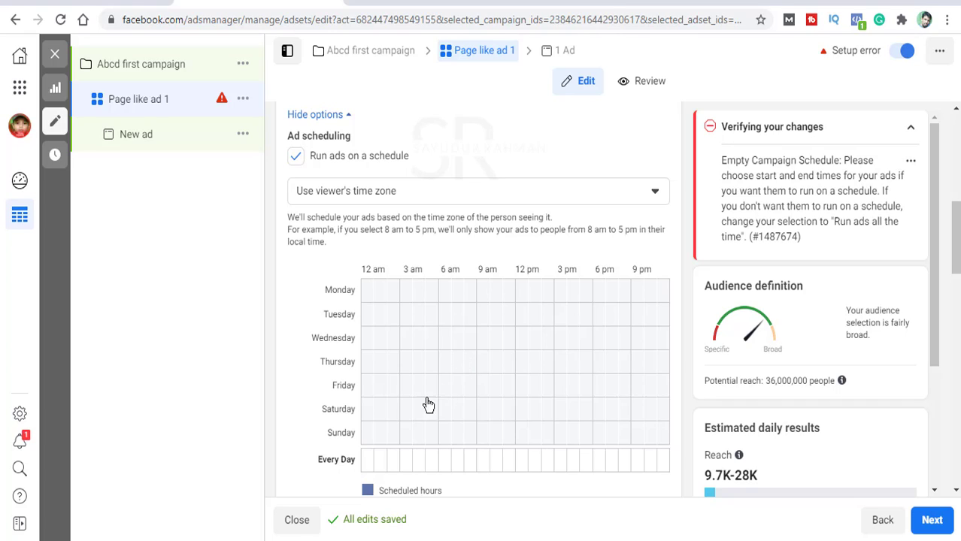
# Schedule the ads on Monday from 12 am to 3 am, 9 am to 12 pm, and 9 pm to midnight
pyautogui.click(386, 292)
pyautogui.click(369, 296)
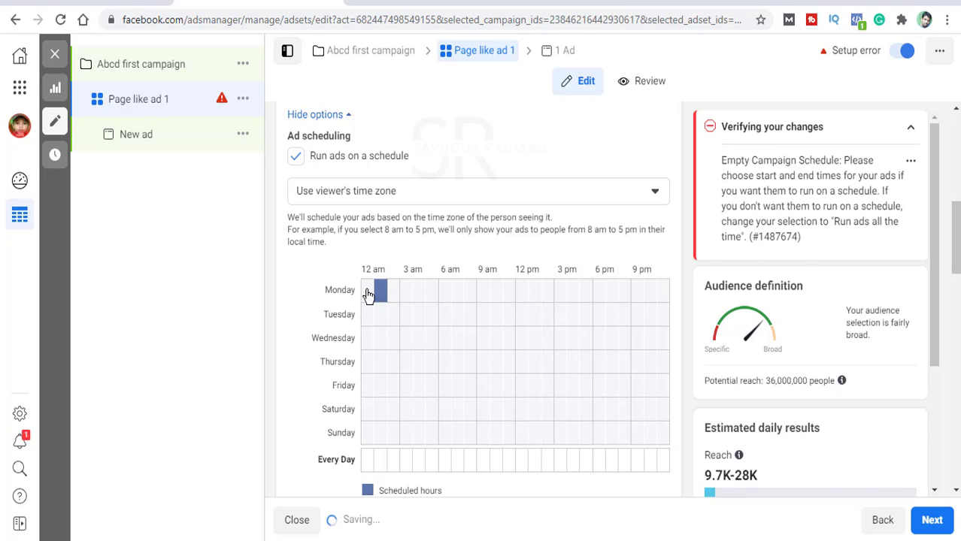
pyautogui.click(395, 298)
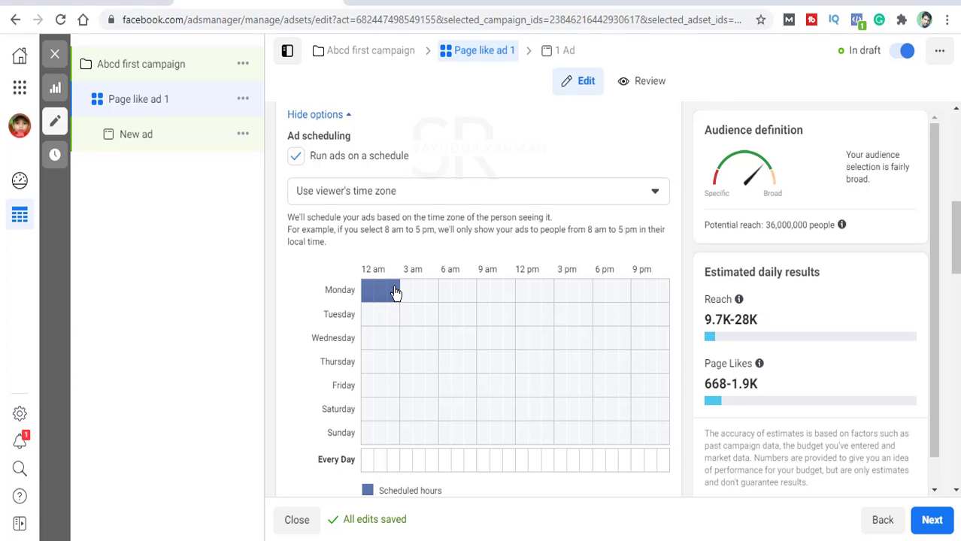
pyautogui.click(483, 298)
pyautogui.moveTo(494, 299); pyautogui.dragTo(504, 306)
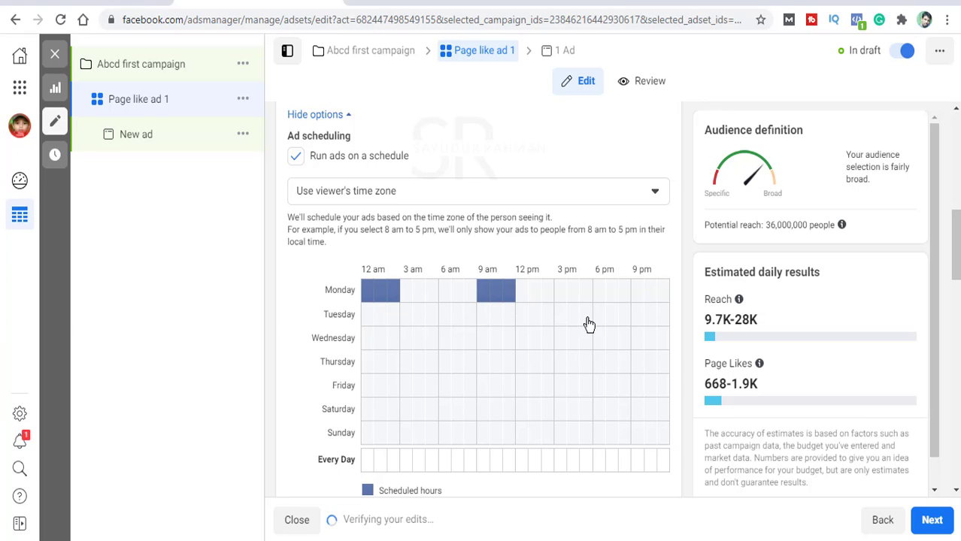
pyautogui.click(638, 294)
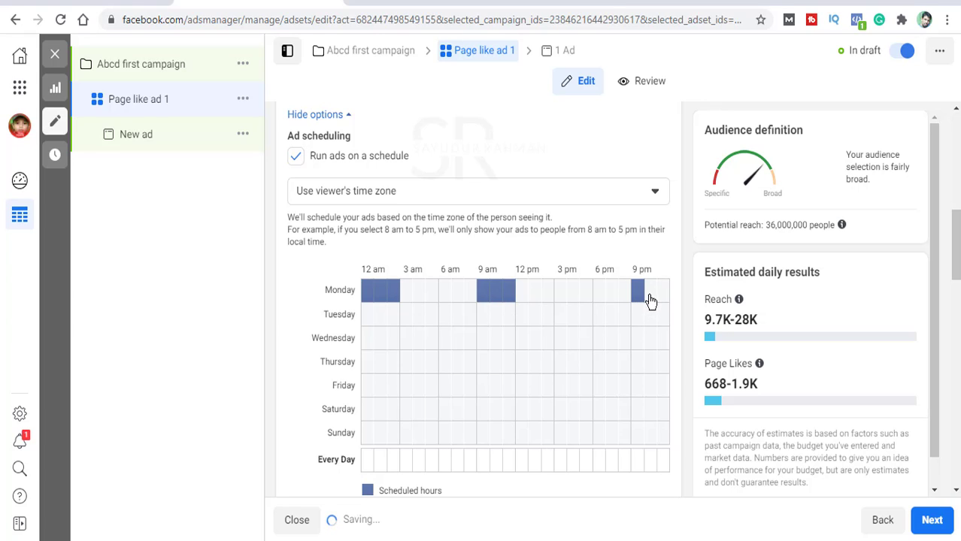
pyautogui.click(653, 300)
pyautogui.click(658, 297)
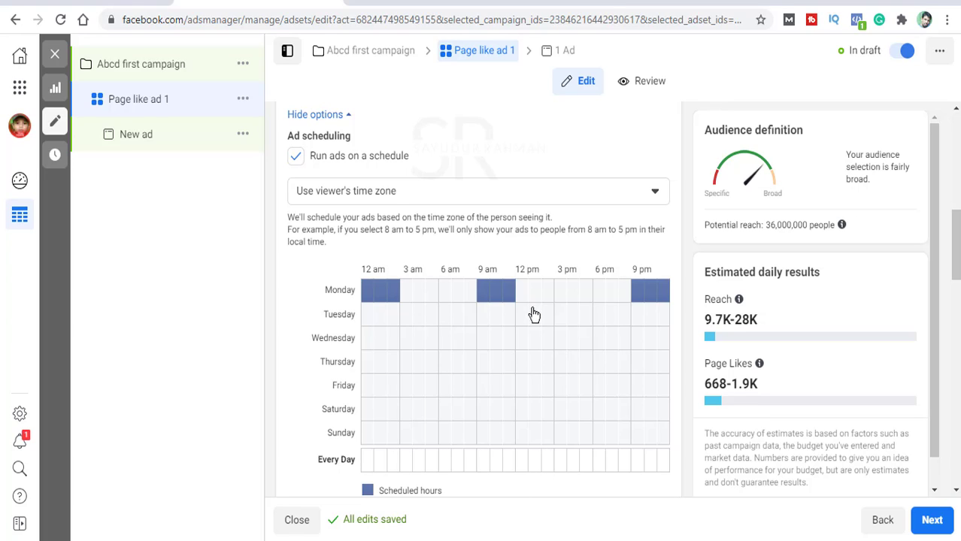
# Add the hours from 3 pm to 6 pm to the ad schedule for every day of the week
pyautogui.click(560, 462)
pyautogui.click(574, 465)
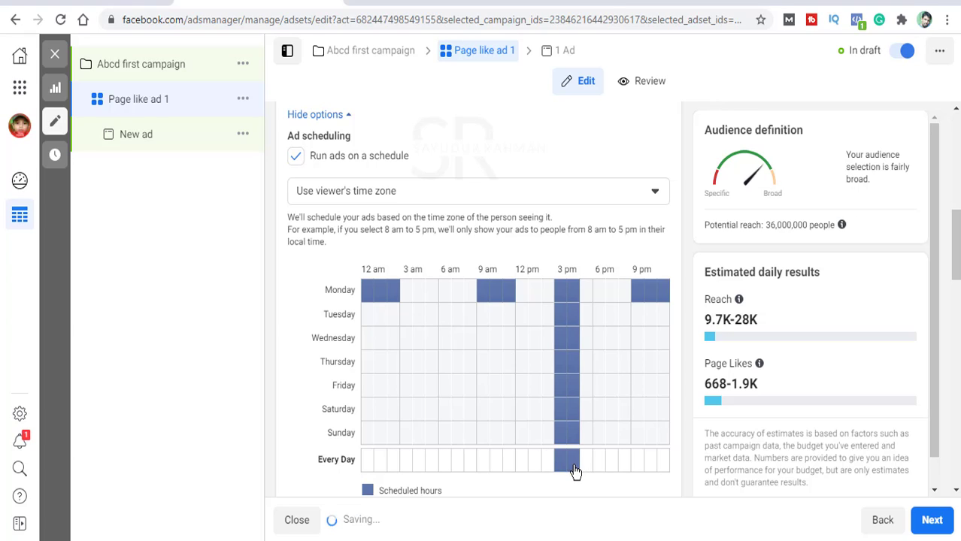
pyautogui.click(588, 460)
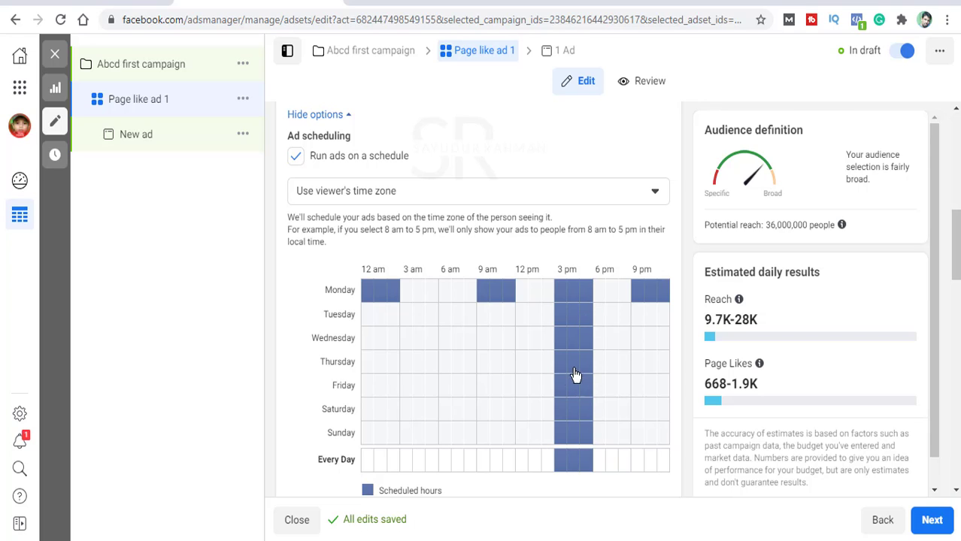
# Switch the ad set back to a daily budget and set the amount to $5.00
pyautogui.scroll(4, 422, 244)
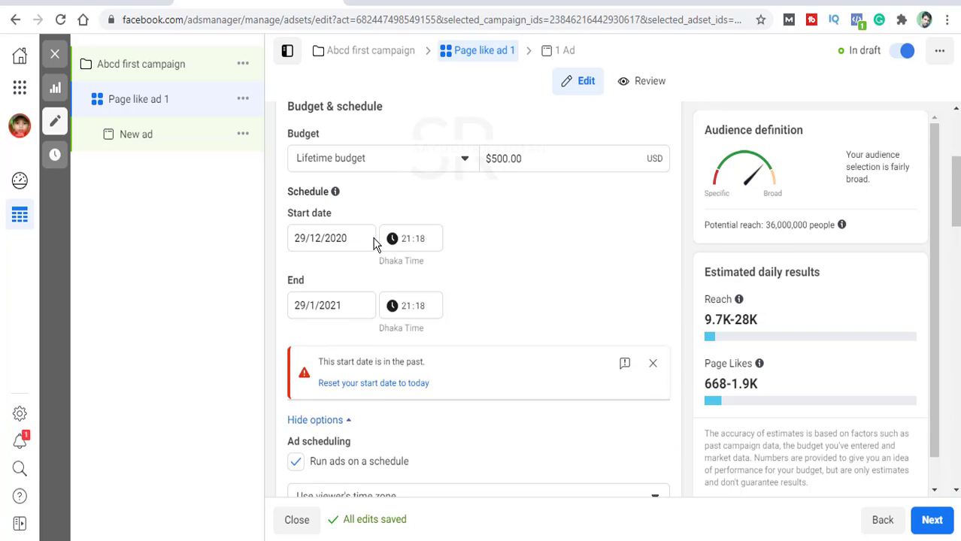
pyautogui.click(371, 167)
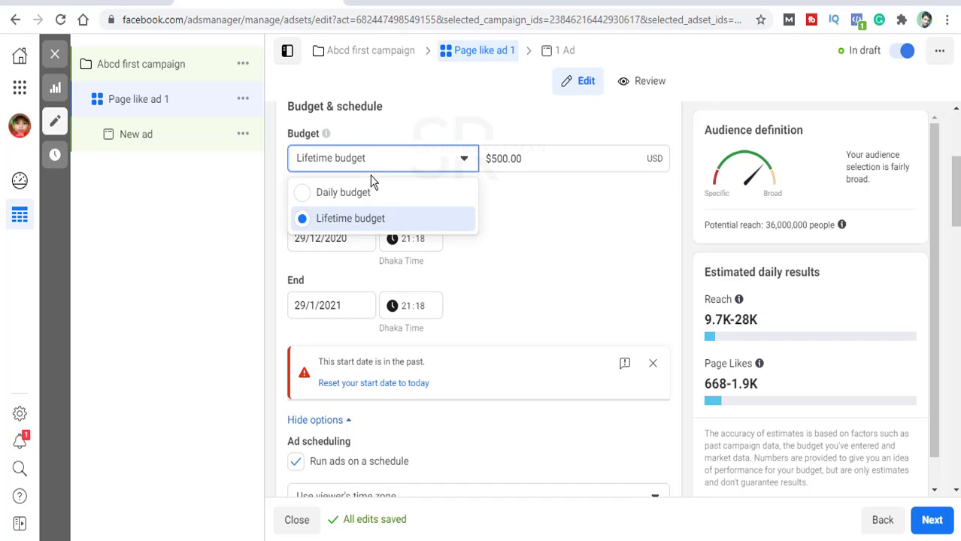
pyautogui.click(371, 192)
pyautogui.scroll(-3, 449, 309)
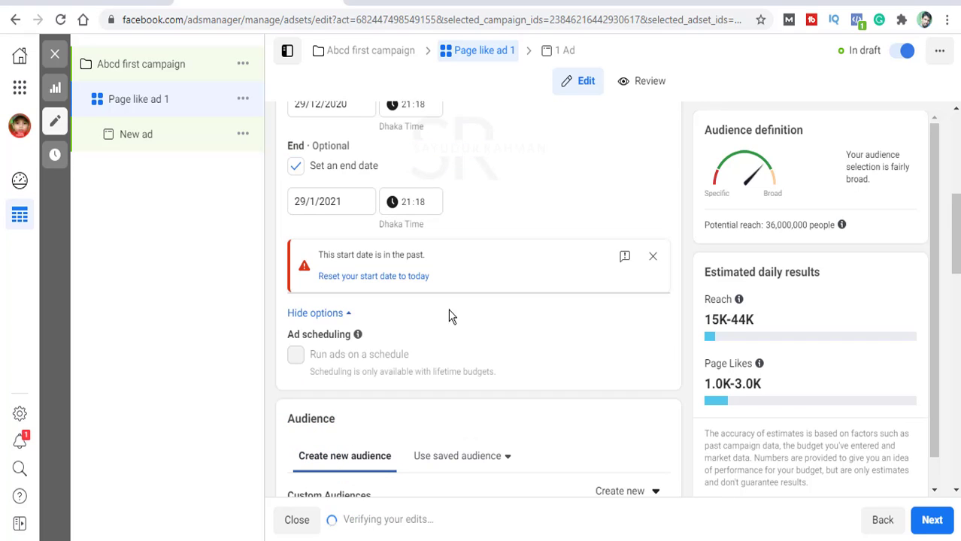
pyautogui.scroll(3, 434, 296)
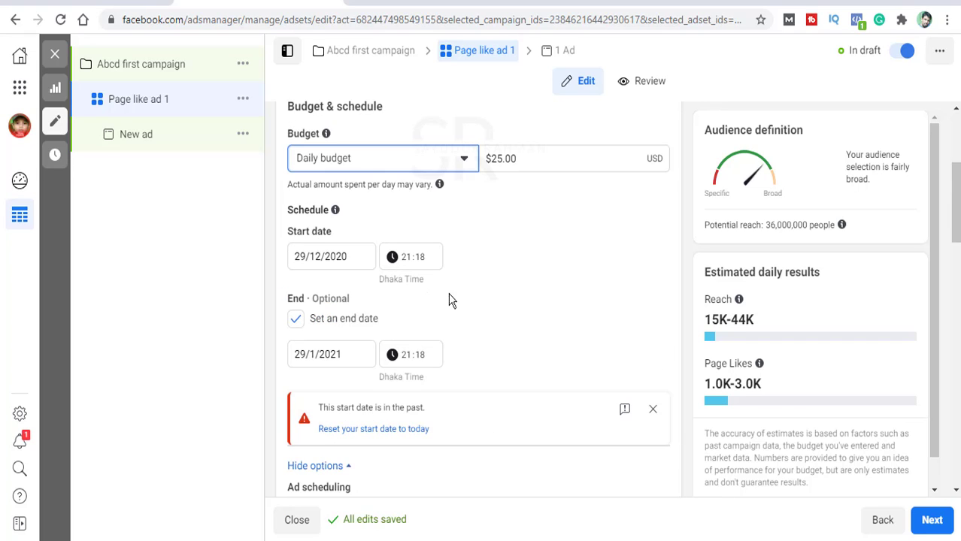
pyautogui.click(502, 159)
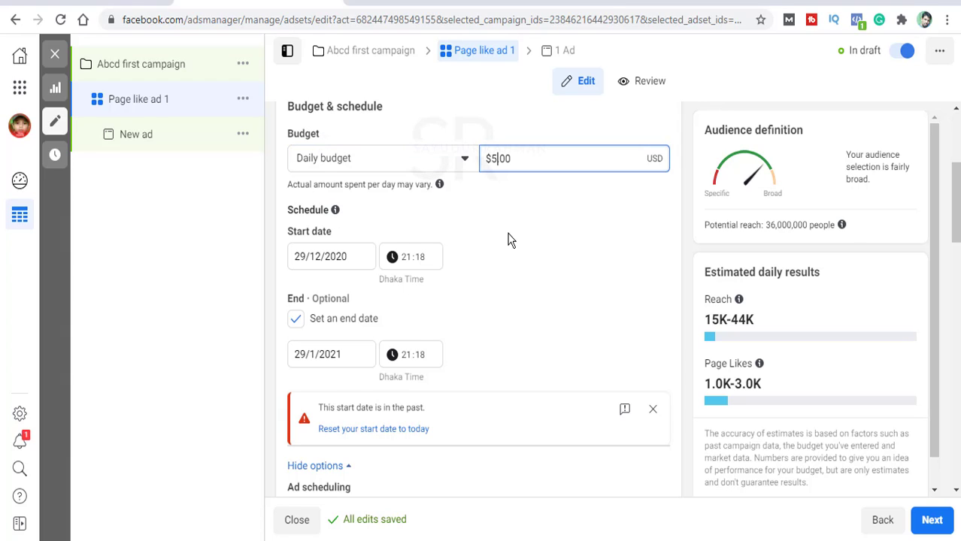
pyautogui.click(535, 239)
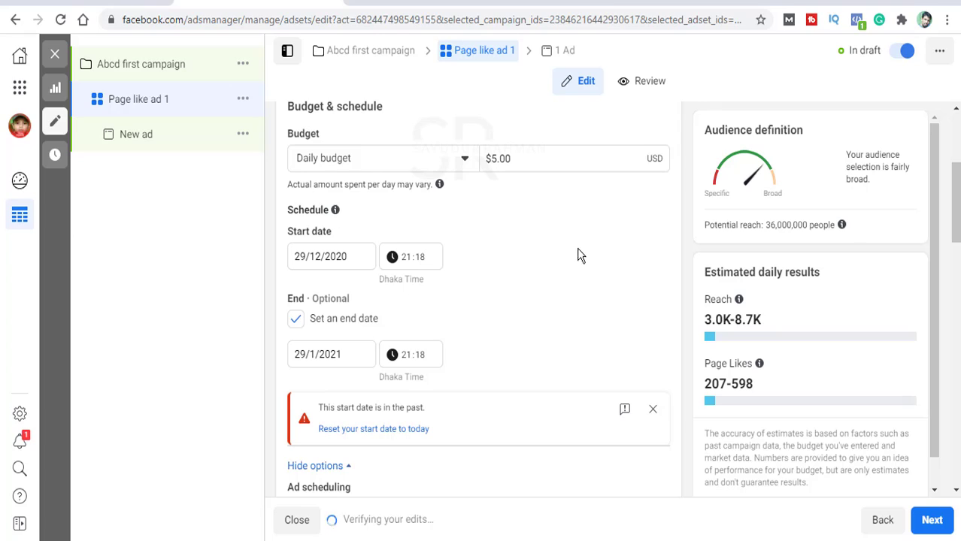
# Examine the estimated daily reach, the estimated Page Likes and the potential reach for the ad set
pyautogui.moveTo(765, 325)
pyautogui.mouseDown()
pyautogui.moveTo(705, 322)
pyautogui.moveTo(767, 325)
pyautogui.mouseUp()
pyautogui.click(708, 321)
pyautogui.click(767, 325)
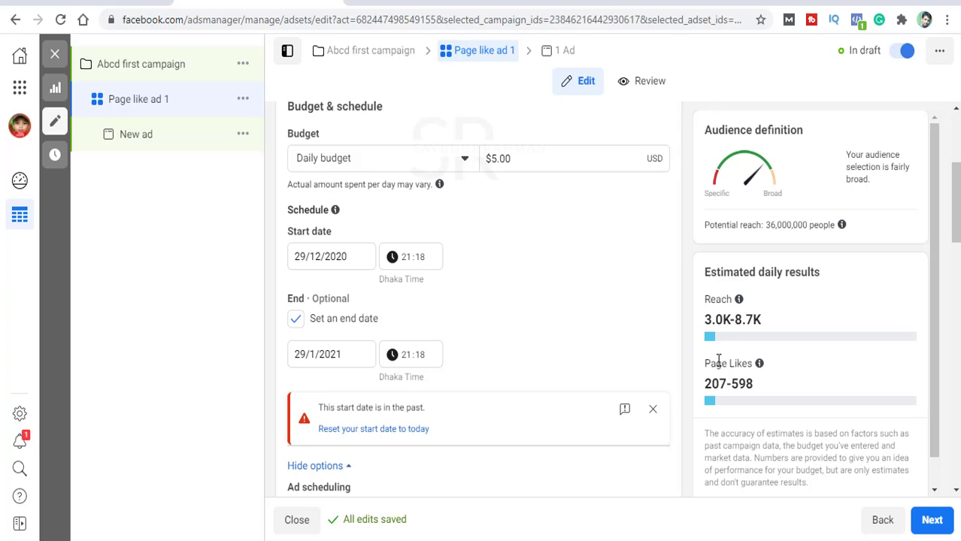
pyautogui.moveTo(711, 365); pyautogui.dragTo(727, 365)
pyautogui.click(725, 385)
pyautogui.moveTo(705, 385); pyautogui.dragTo(737, 386)
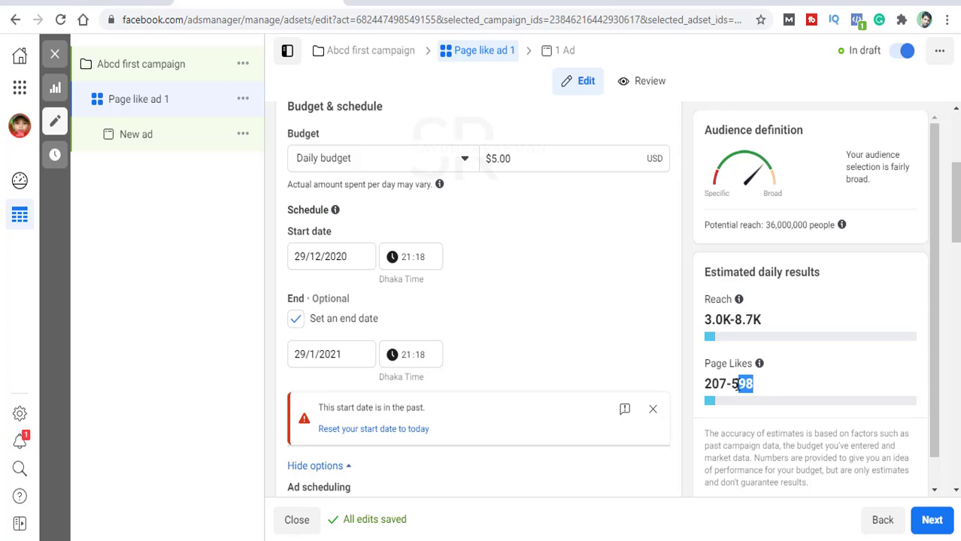
pyautogui.click(735, 384)
pyautogui.moveTo(767, 224); pyautogui.dragTo(819, 225)
pyautogui.click(819, 225)
# Pick 29/12/2020 as the ad set's start date and set the start time to 22:18
pyautogui.scroll(-2, 359, 228)
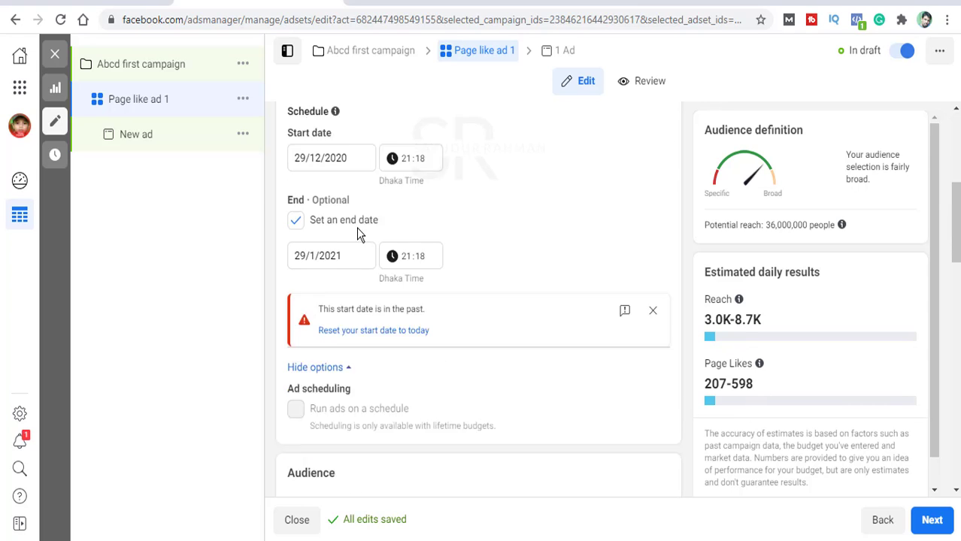
pyautogui.scroll(2, 320, 169)
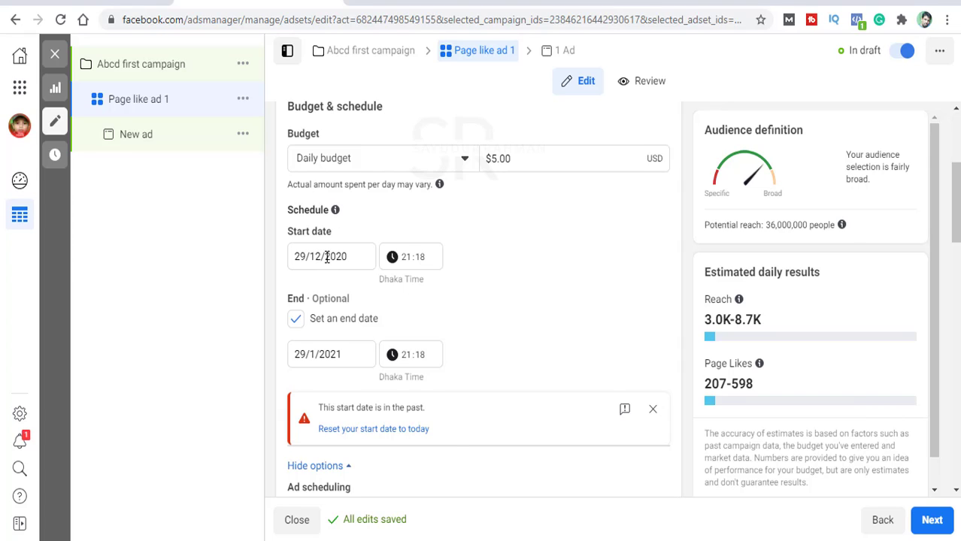
pyautogui.click(326, 257)
pyautogui.click(350, 415)
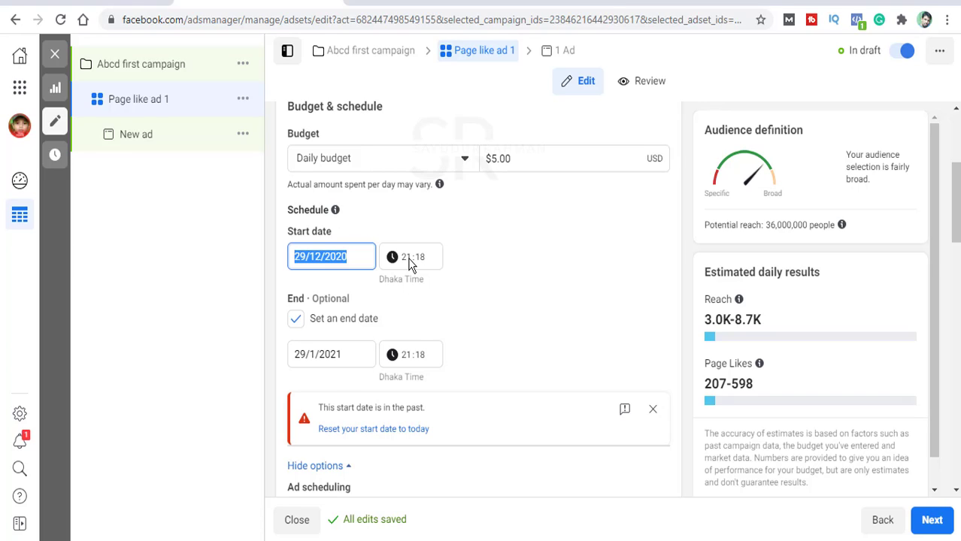
pyautogui.click(409, 261)
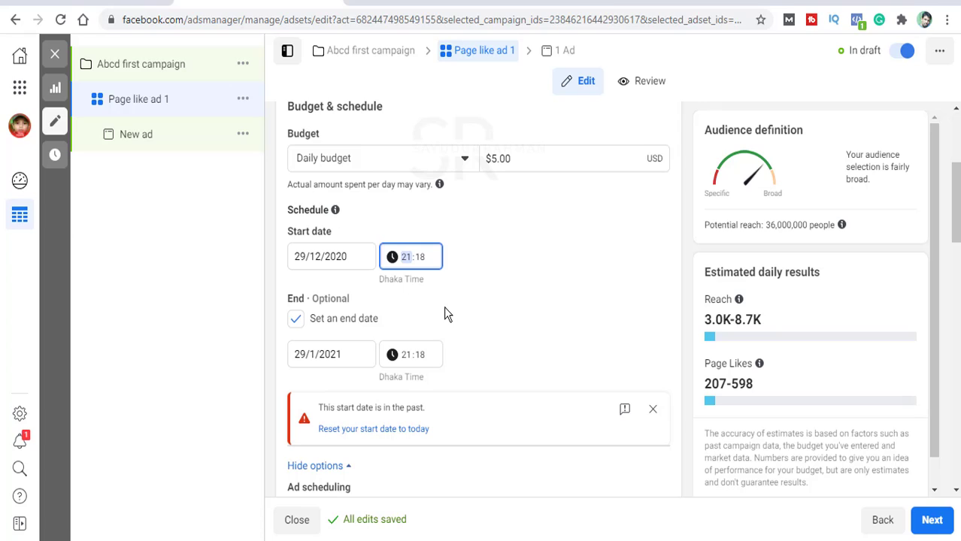
pyautogui.write('22')
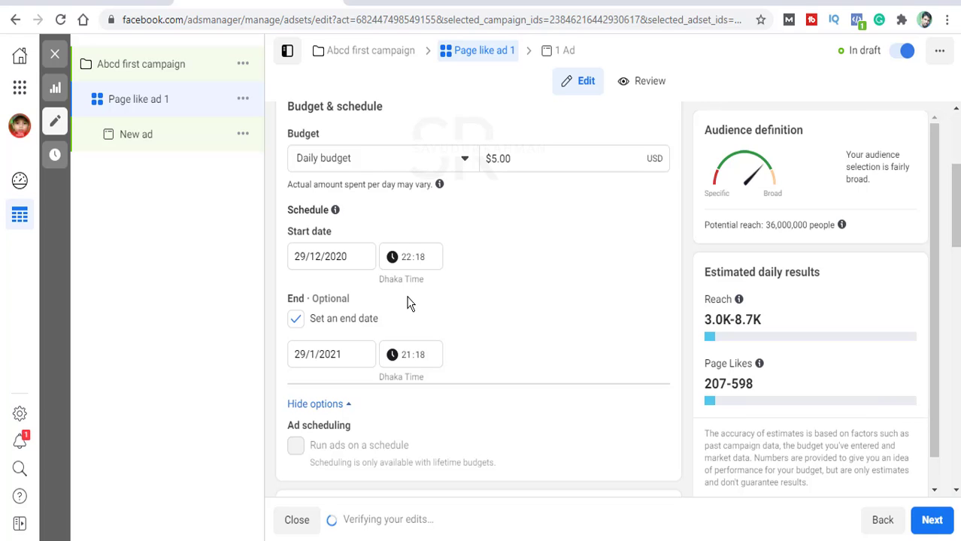
# Remove the end date from the ad set's schedule so it runs without a fixed end
pyautogui.scroll(-3, 380, 312)
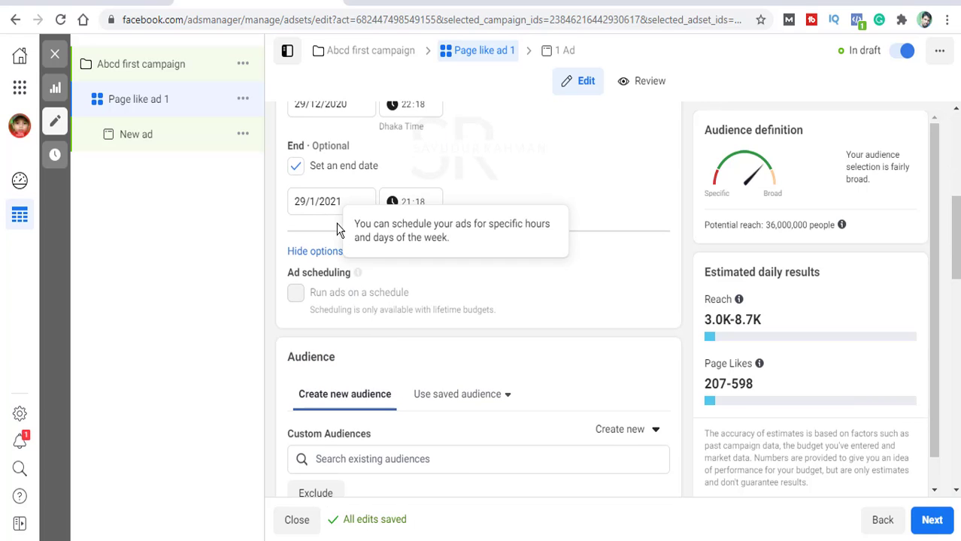
pyautogui.click(299, 171)
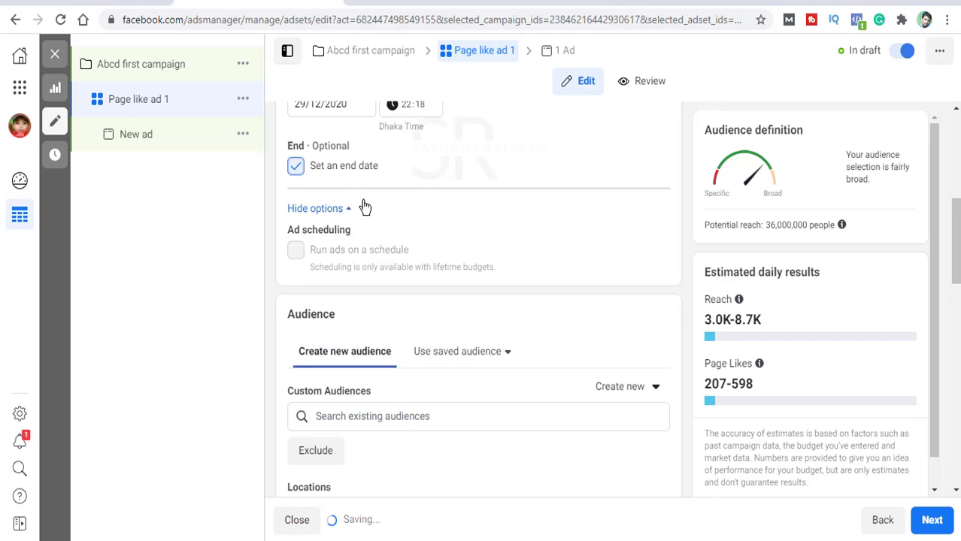
pyautogui.scroll(2, 403, 181)
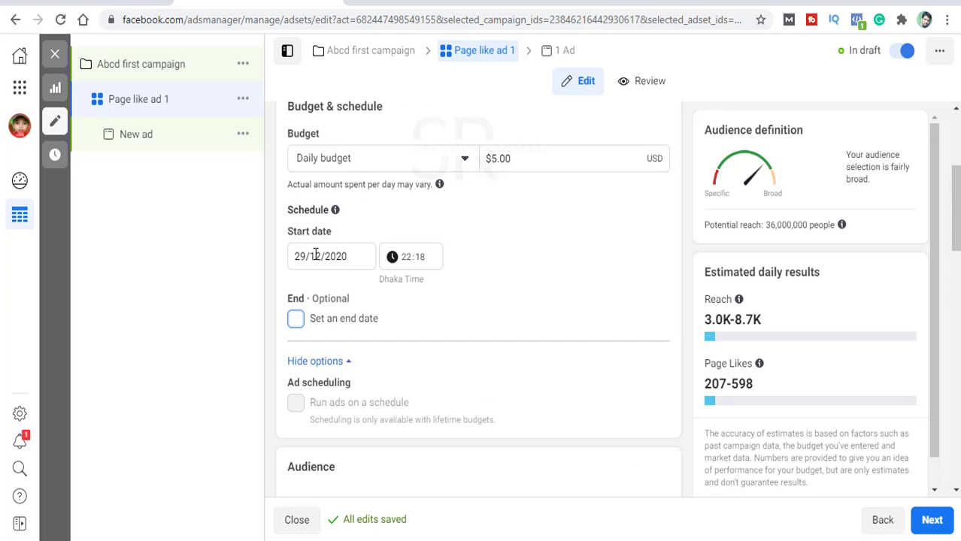
pyautogui.scroll(-2, 305, 196)
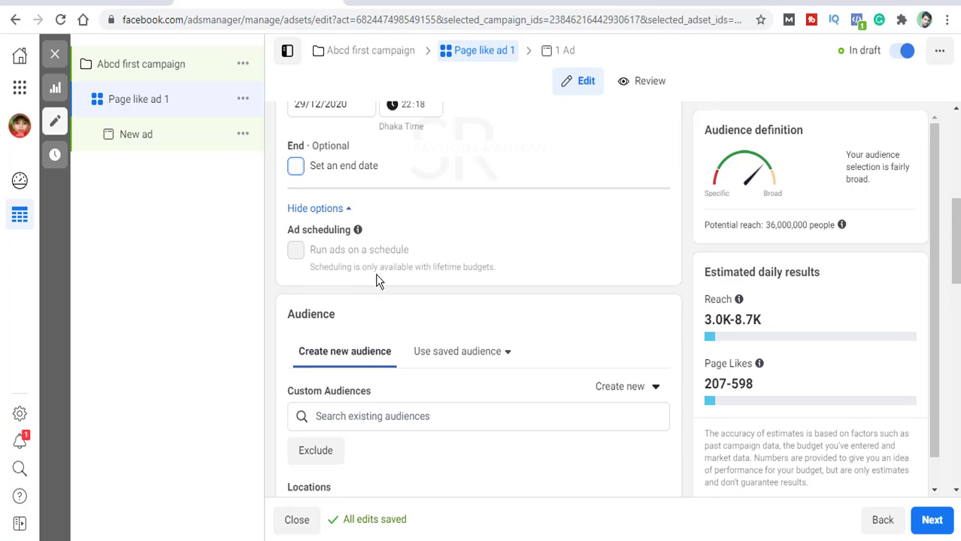
# Replace the audience location with Dhaka, Dhaka Division, Bangladesh and limit it to the current city only
pyautogui.scroll(-2, 379, 279)
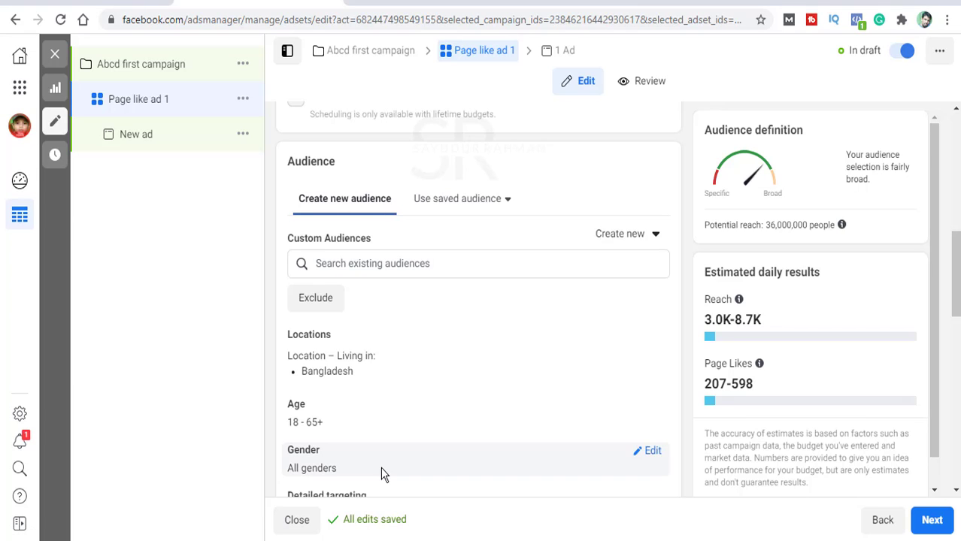
pyautogui.hotkey('alt', 'Tab')
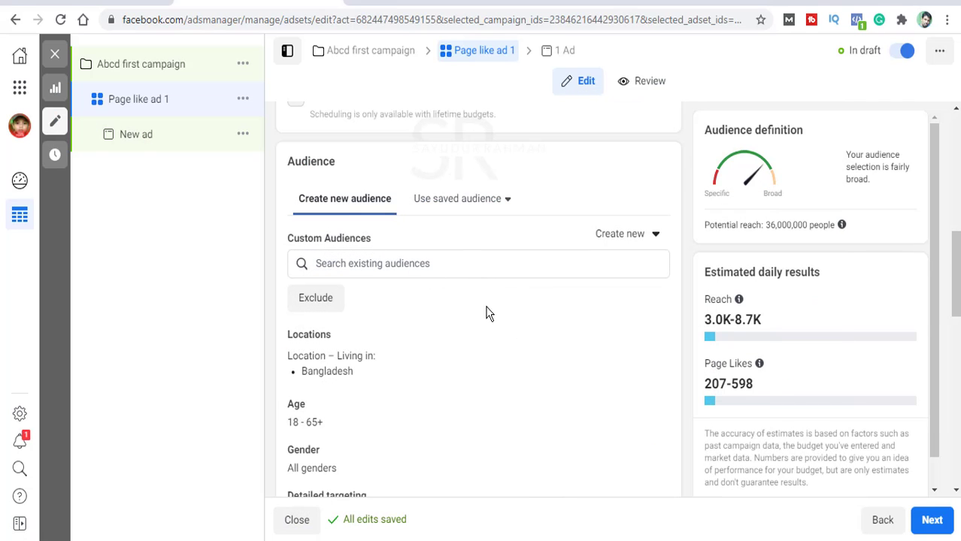
pyautogui.scroll(-2, 333, 197)
pyautogui.click(651, 188)
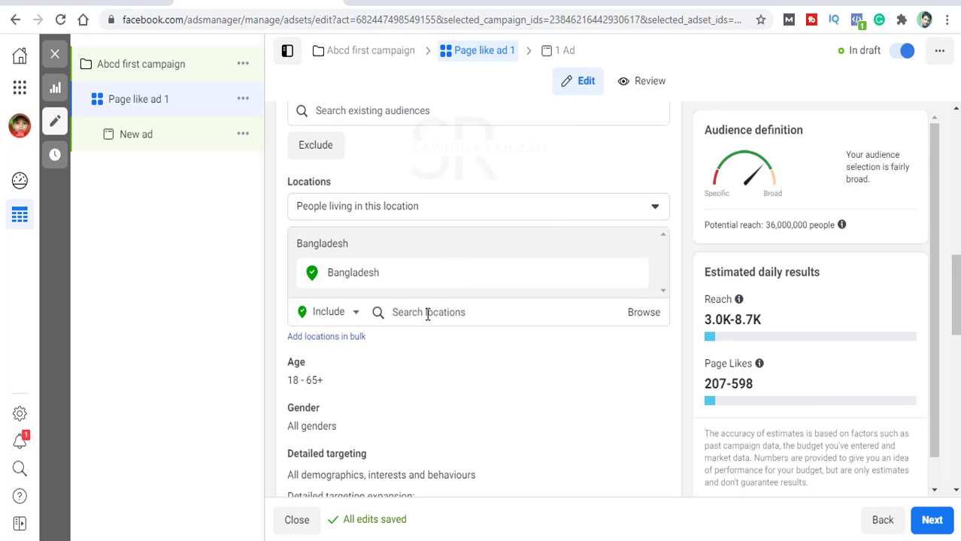
pyautogui.click(431, 314)
pyautogui.write('dhaka')
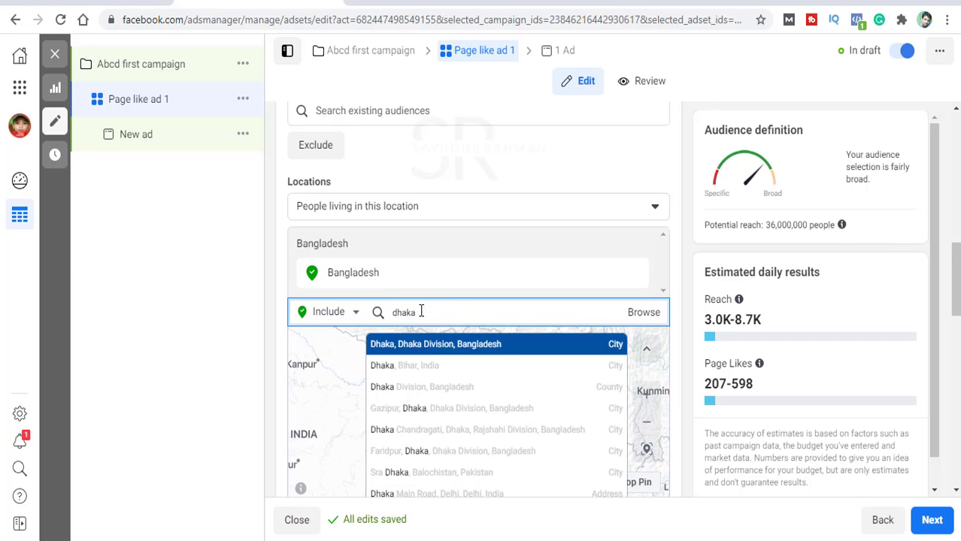
pyautogui.press('Return')
pyautogui.click(482, 275)
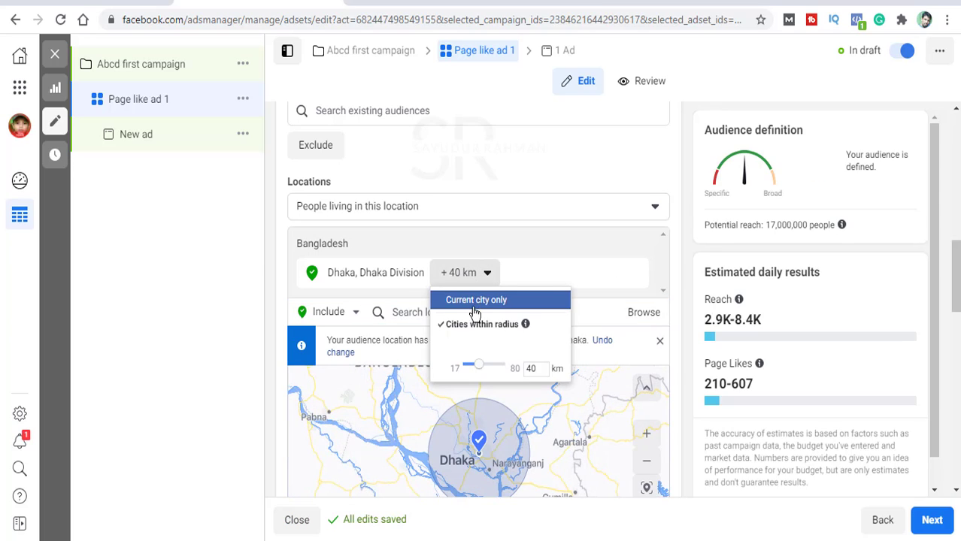
pyautogui.click(477, 299)
# Add Tejgaon, Dhaka Division as an included location with a 17 km radius and inspect its coverage on the map
pyautogui.write('tejgaon')
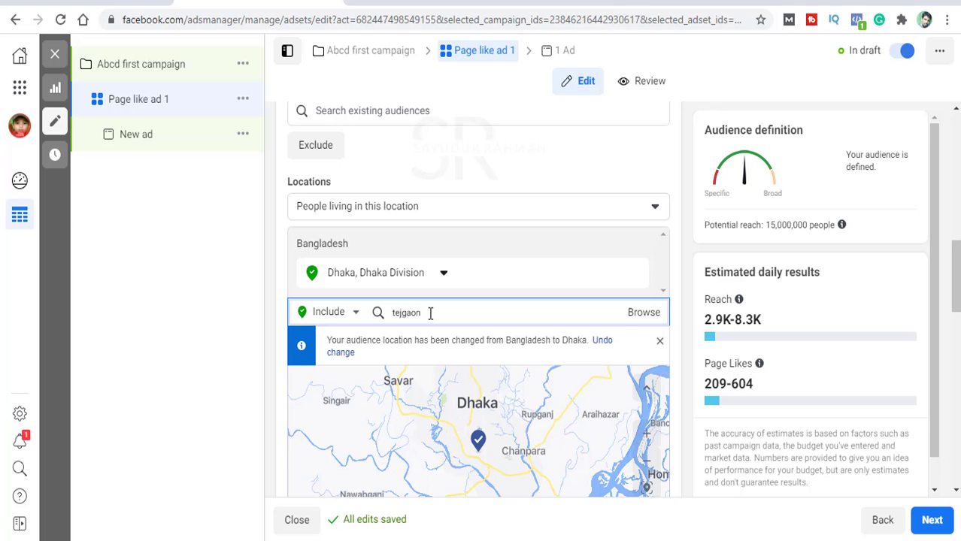
pyautogui.click(447, 348)
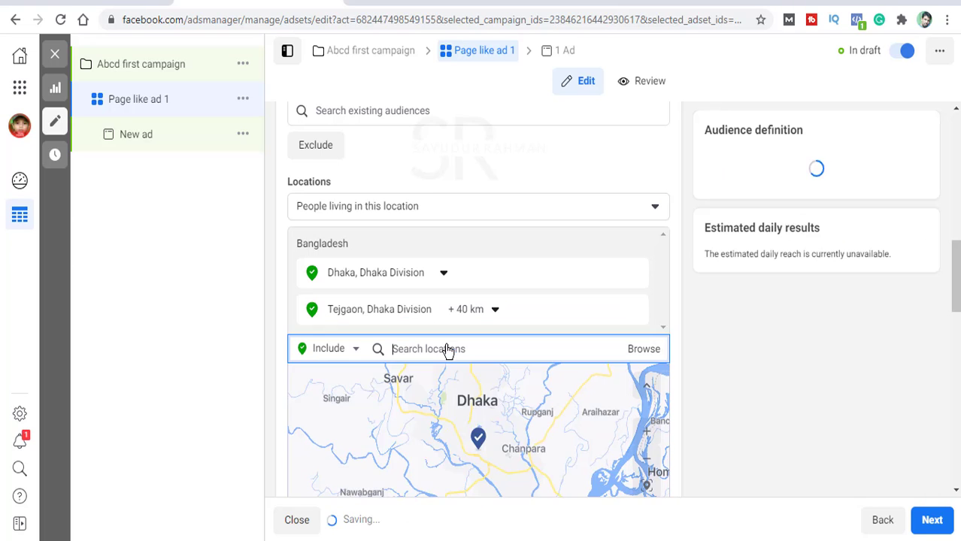
pyautogui.click(493, 309)
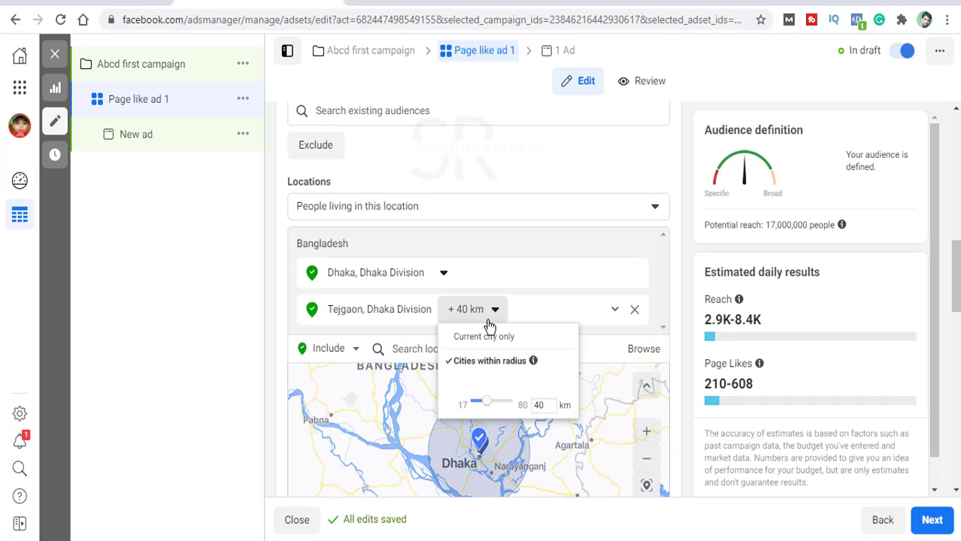
pyautogui.moveTo(488, 406); pyautogui.dragTo(466, 401)
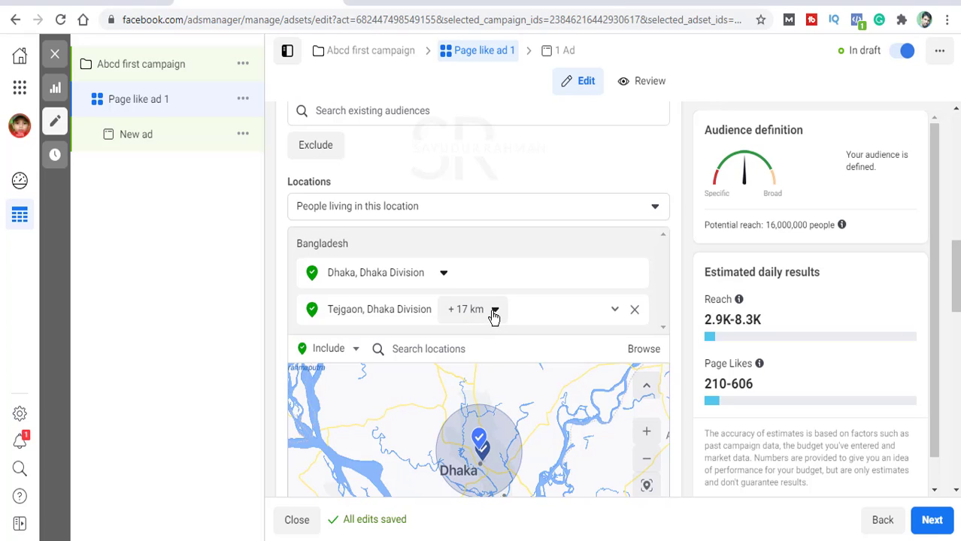
pyautogui.scroll(3, 489, 435)
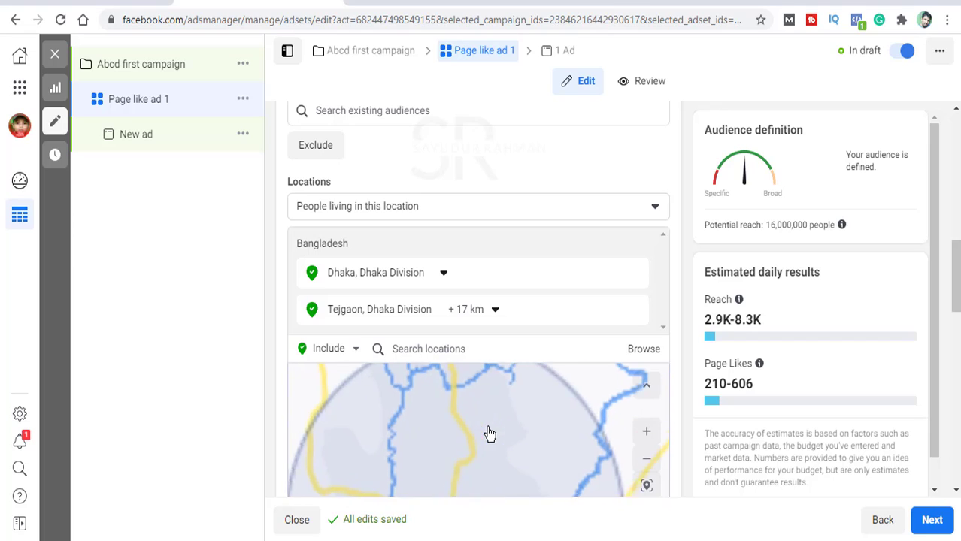
pyautogui.scroll(-3, 489, 434)
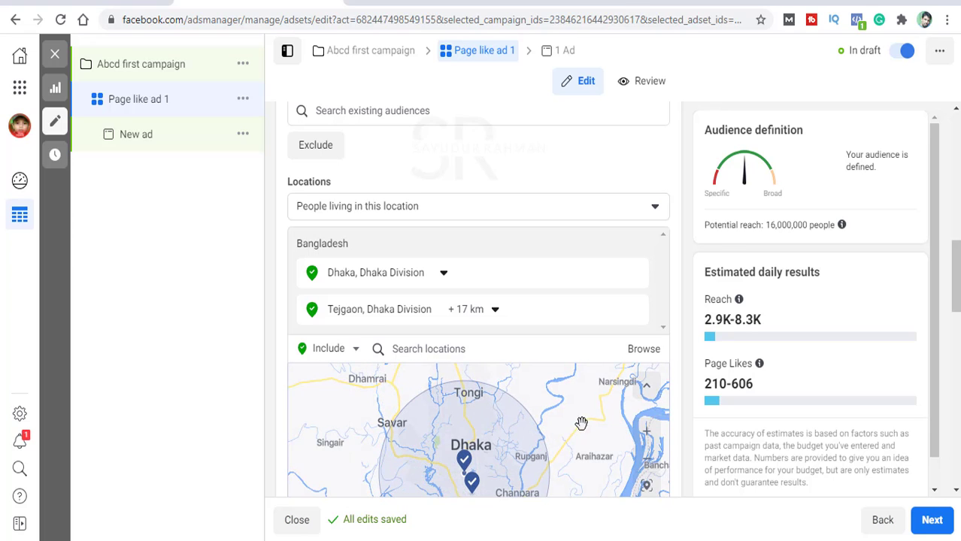
# Exclude Dhanmondi 32 from the audience locations with a radius of 1 km and inspect the excluded area on the map
pyautogui.scroll(-2, 649, 424)
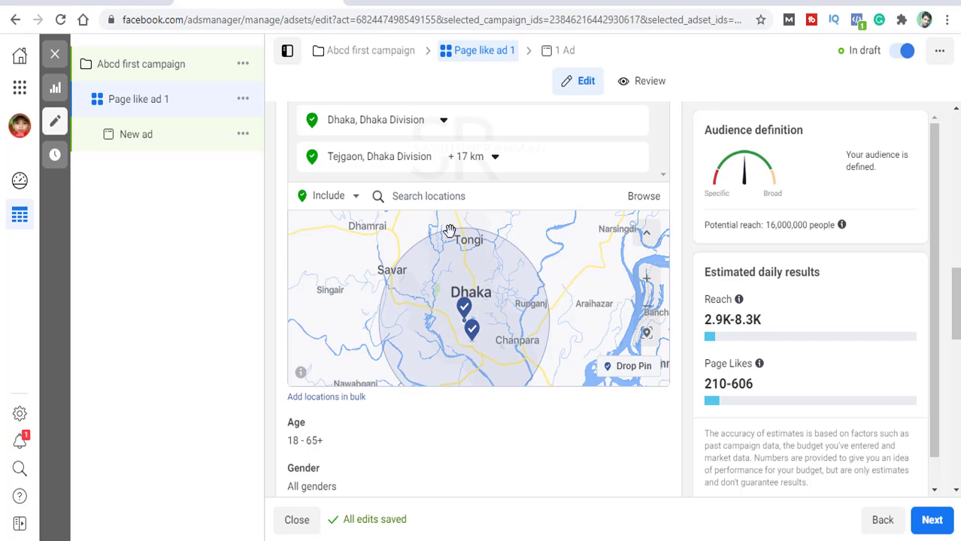
pyautogui.scroll(1, 587, 243)
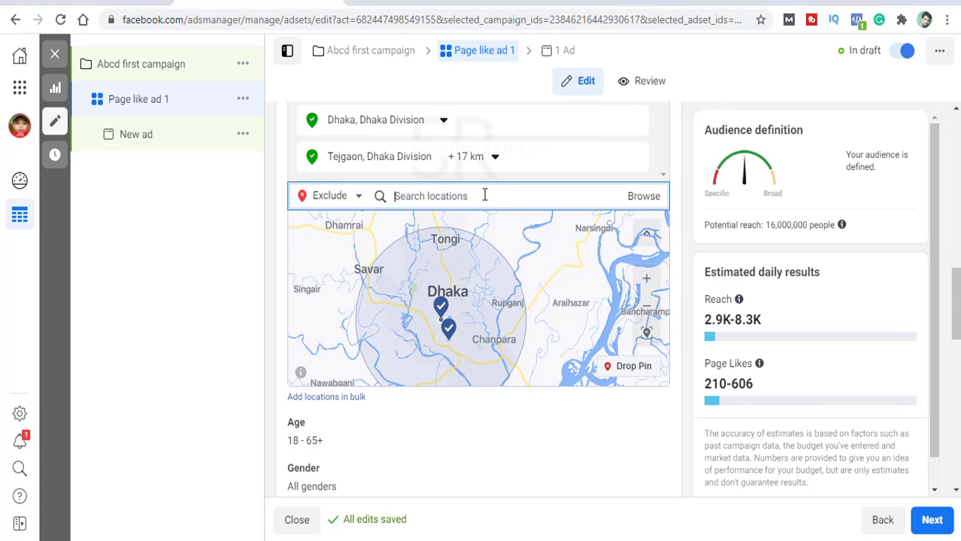
pyautogui.write('dhanmondi')
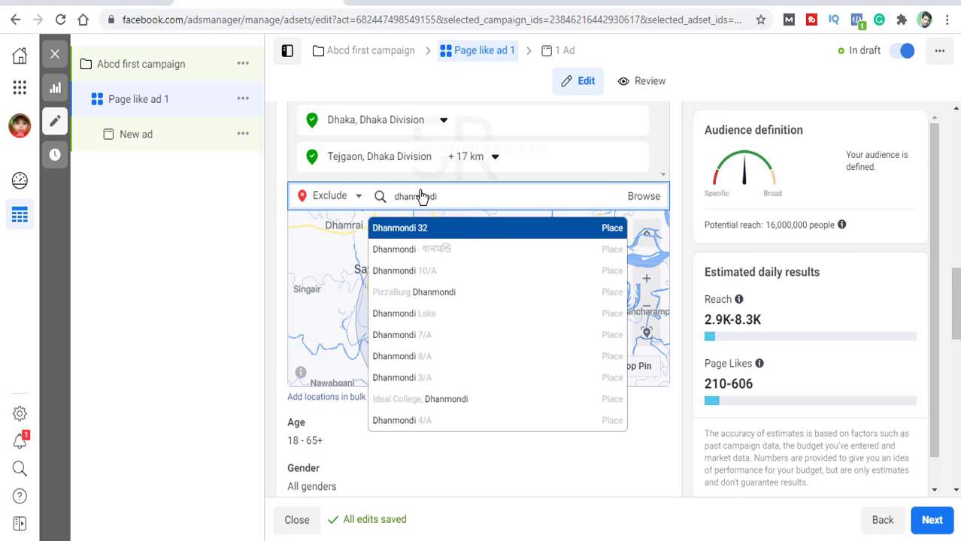
pyautogui.press('Return')
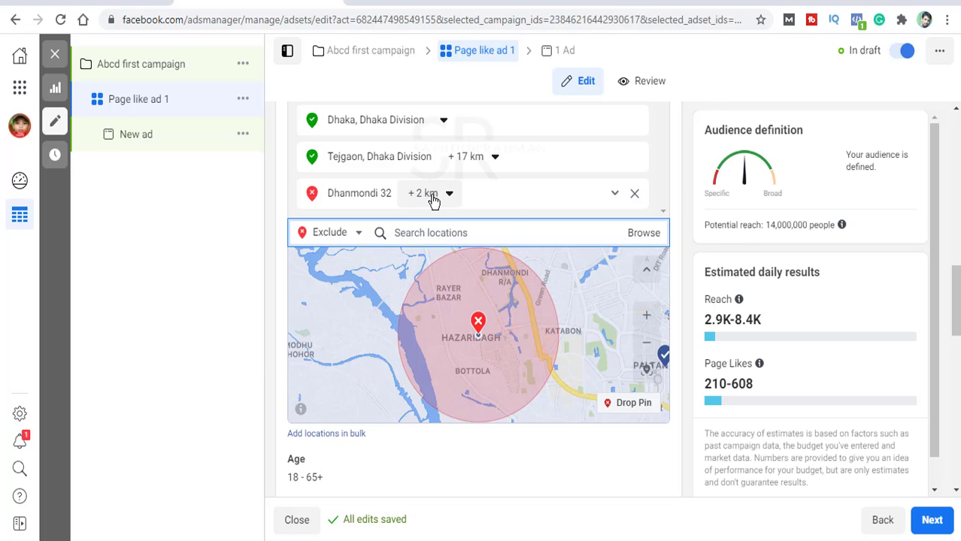
pyautogui.click(433, 196)
pyautogui.moveTo(416, 243); pyautogui.dragTo(399, 243)
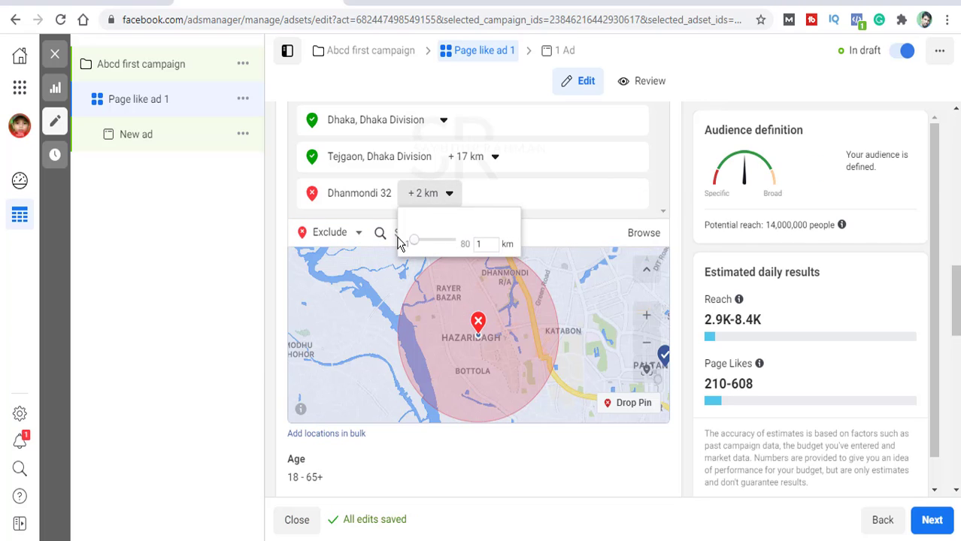
pyautogui.click(425, 195)
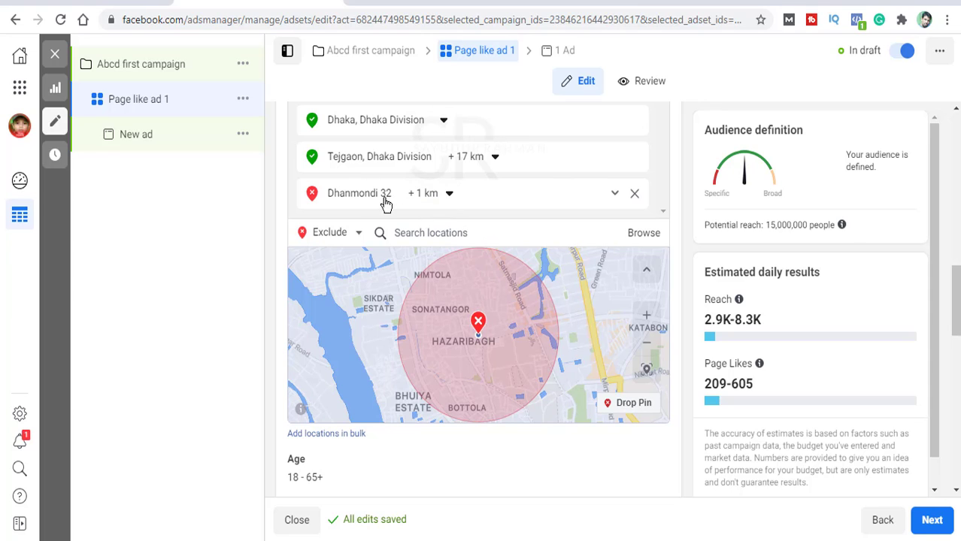
pyautogui.scroll(-2, 588, 346)
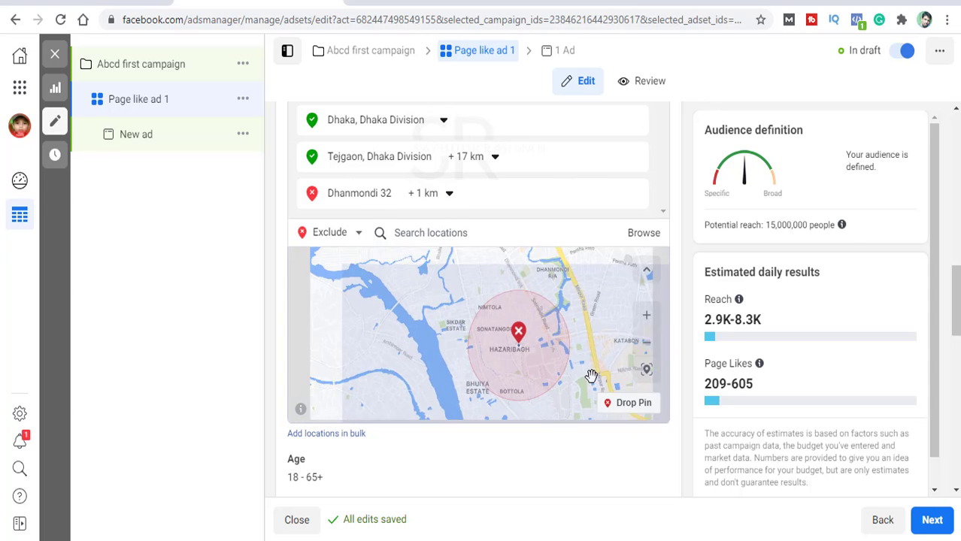
pyautogui.scroll(-4, 662, 455)
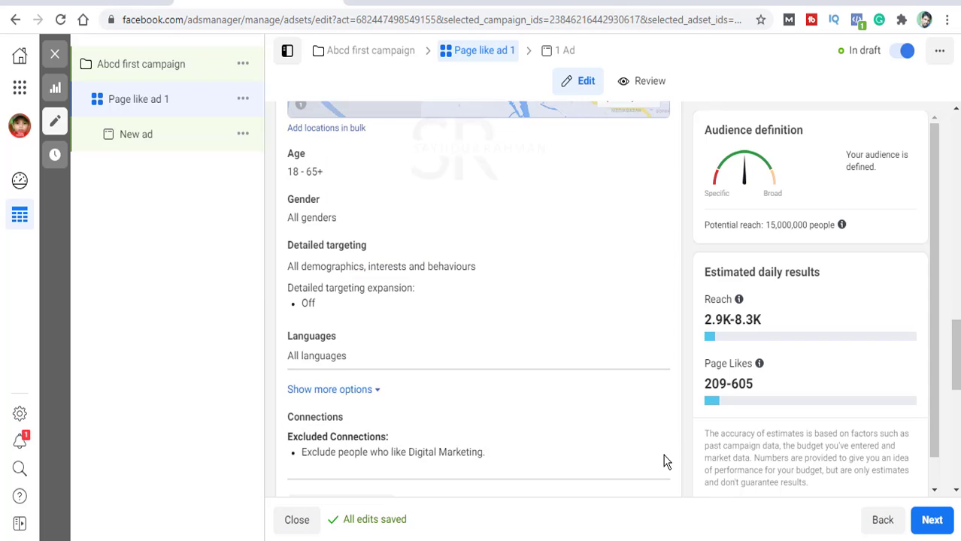
pyautogui.scroll(4, 653, 442)
pyautogui.scroll(-2, 592, 391)
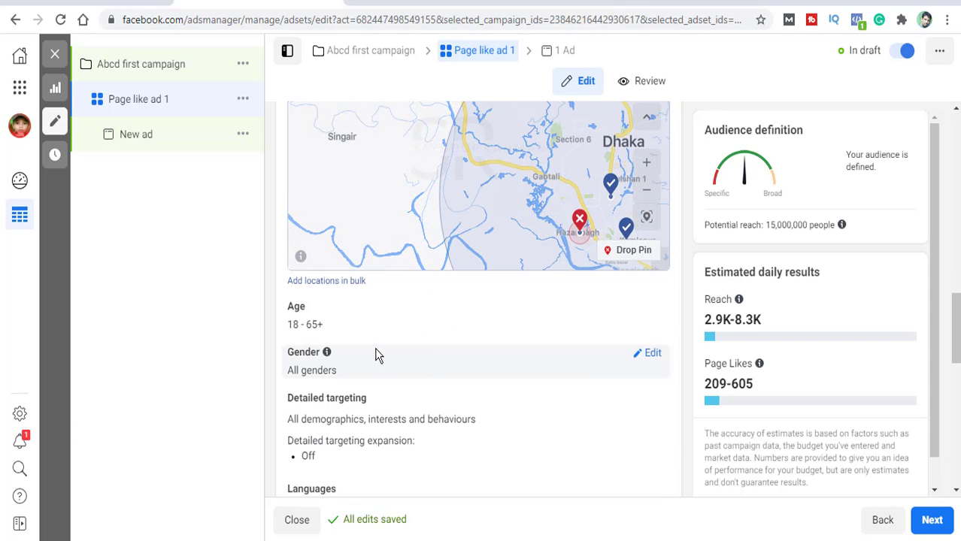
pyautogui.click(345, 282)
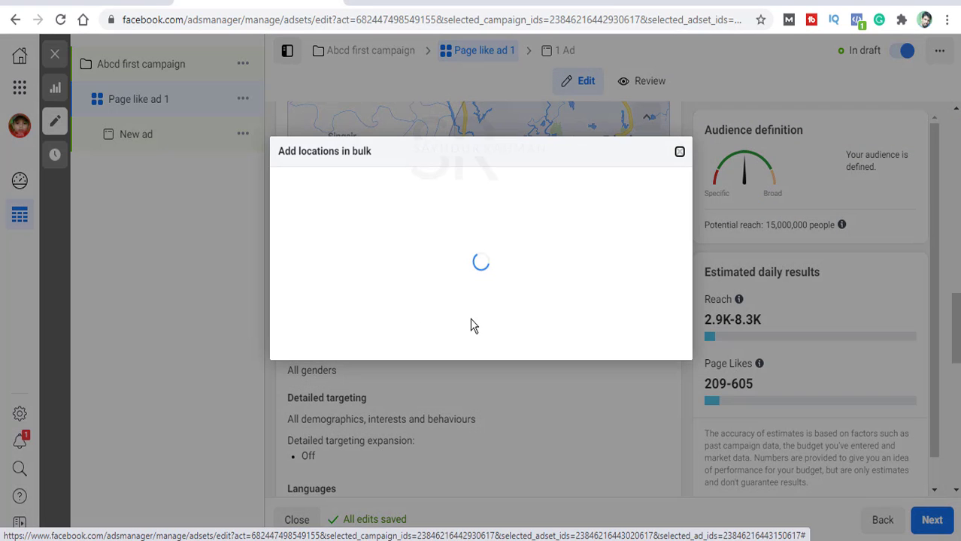
pyautogui.click(374, 264)
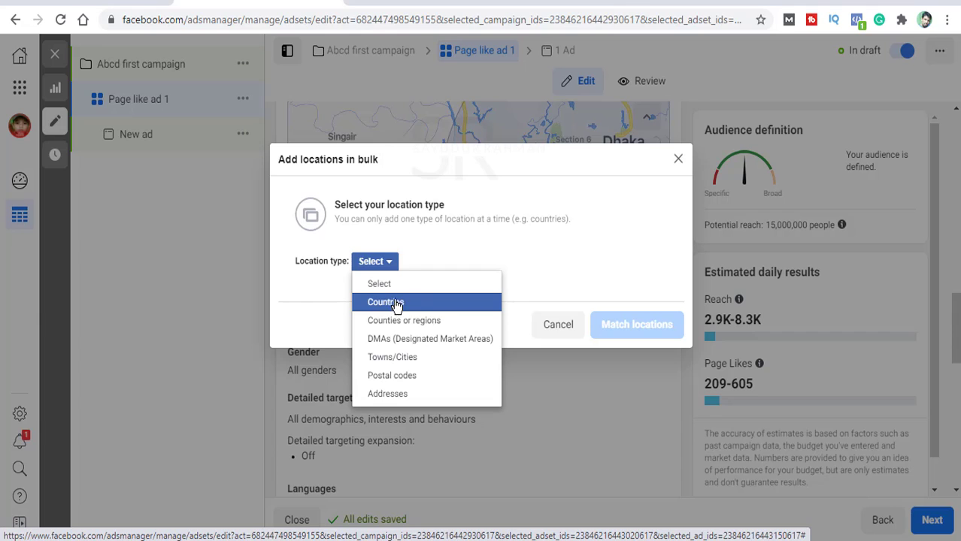
pyautogui.click(395, 304)
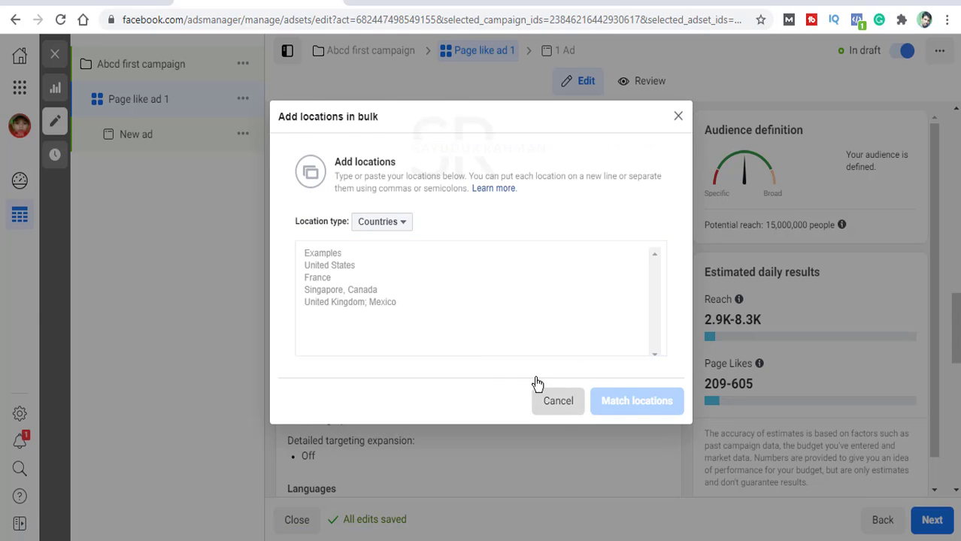
pyautogui.click(555, 399)
pyautogui.scroll(-2, 418, 285)
pyautogui.scroll(2, 424, 267)
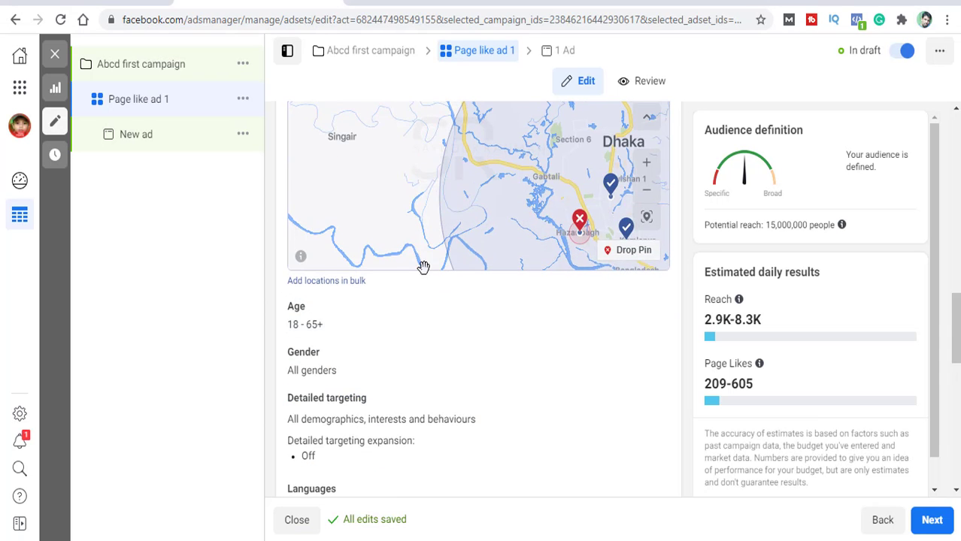
# Set the audience's minimum age to 13
pyautogui.click(638, 308)
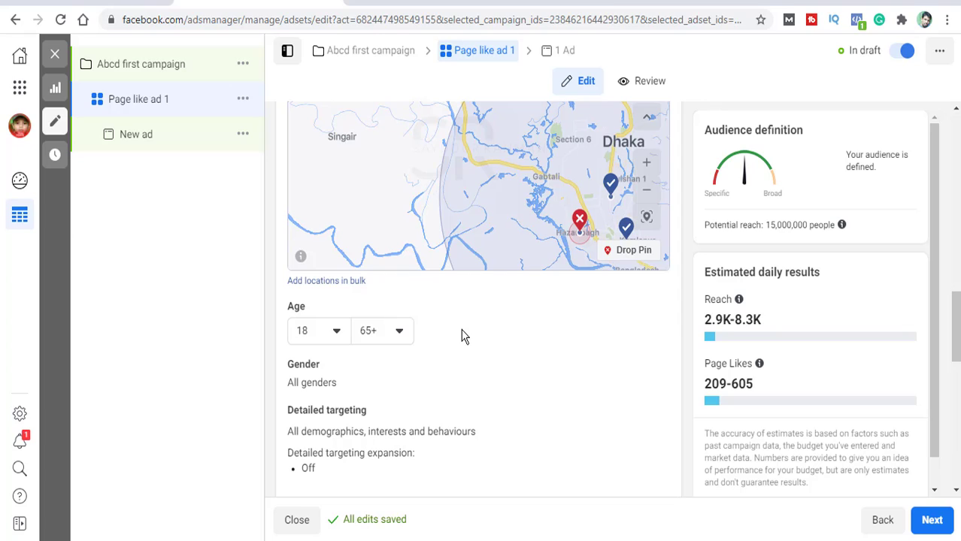
pyautogui.click(336, 337)
pyautogui.scroll(-3, 332, 280)
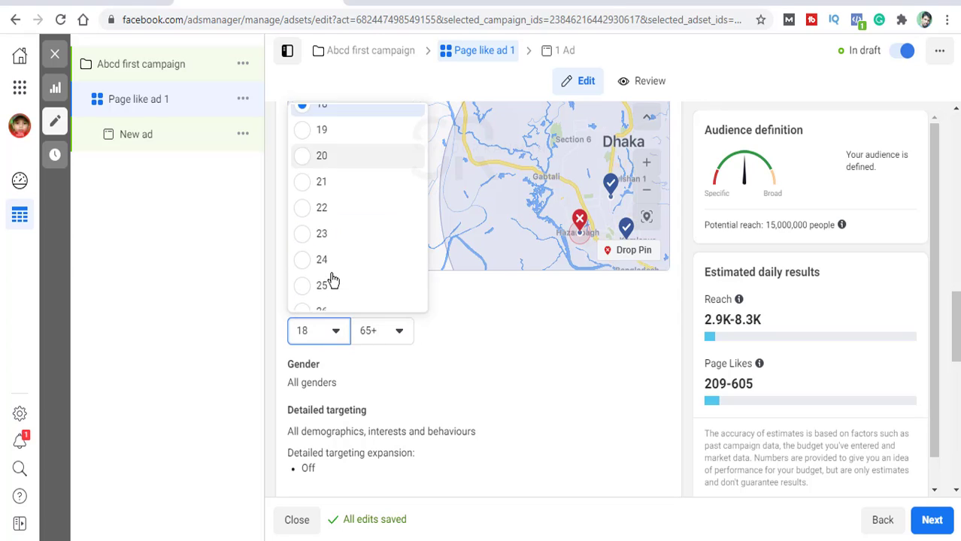
pyautogui.scroll(3, 331, 249)
pyautogui.click(330, 222)
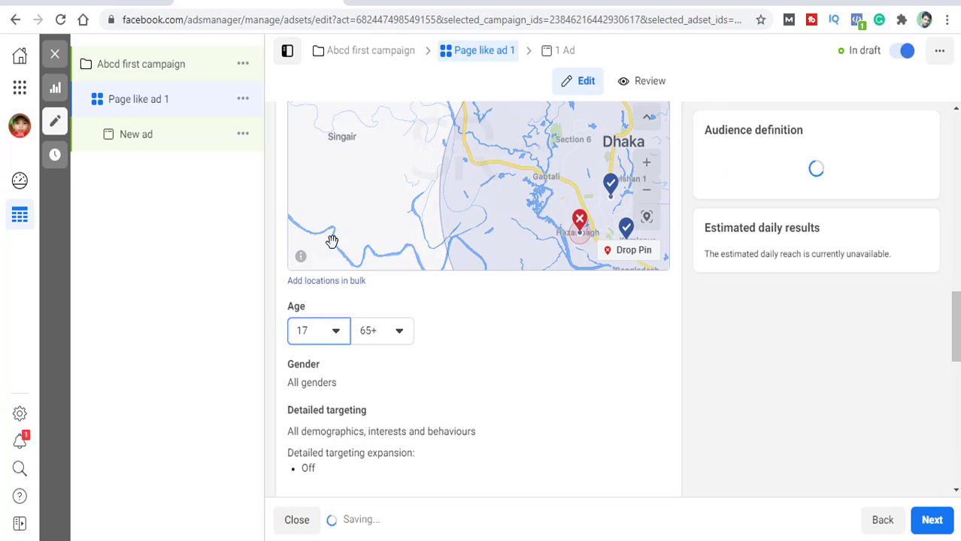
pyautogui.click(333, 330)
pyautogui.click(360, 118)
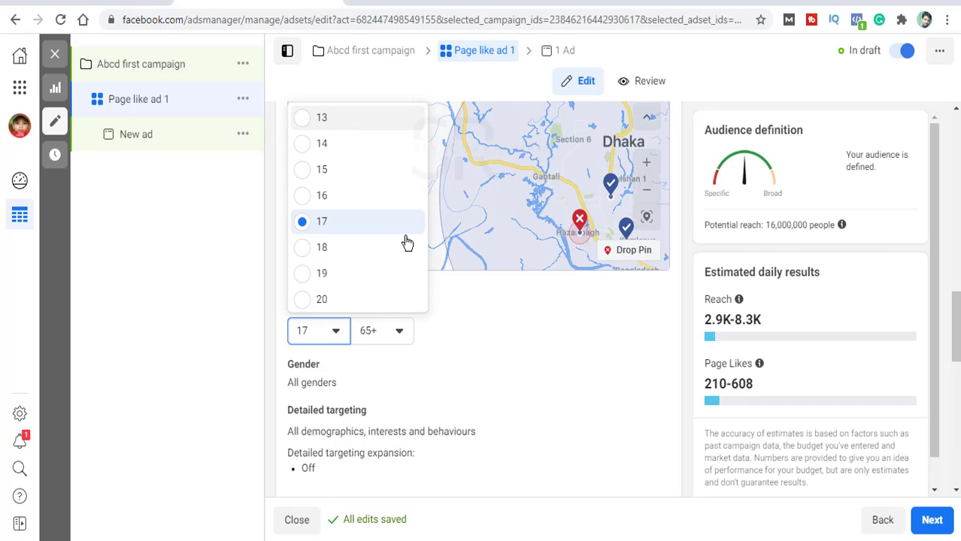
# Set the audience's maximum age to 50
pyautogui.click(398, 336)
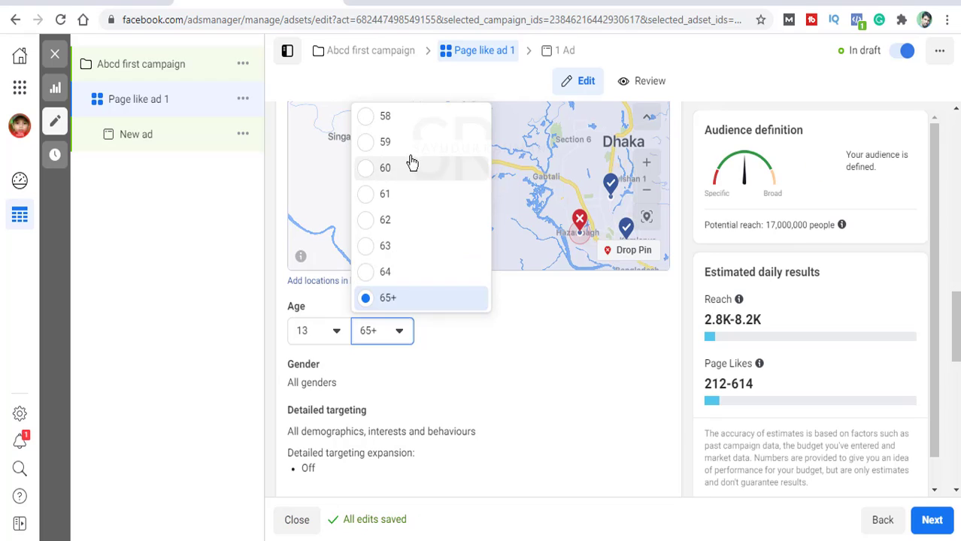
pyautogui.scroll(5, 410, 160)
pyautogui.scroll(2, 416, 239)
pyautogui.scroll(3, 415, 241)
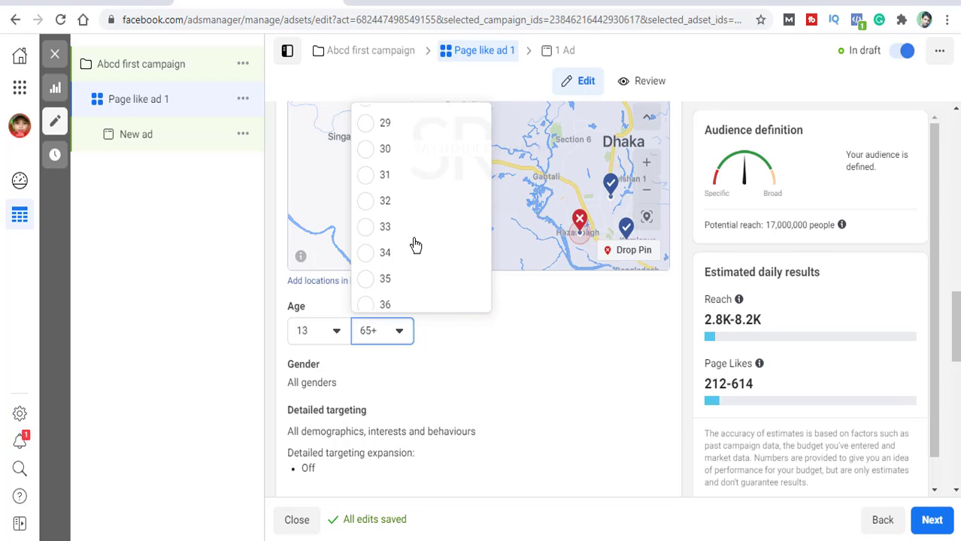
pyautogui.scroll(3, 403, 229)
pyautogui.scroll(3, 398, 227)
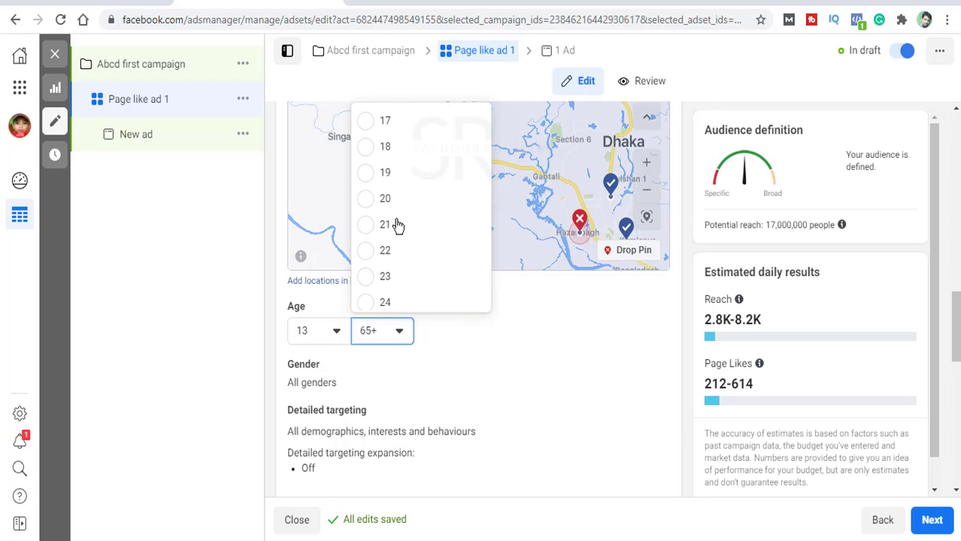
pyautogui.scroll(-9, 397, 224)
pyautogui.scroll(-3, 397, 230)
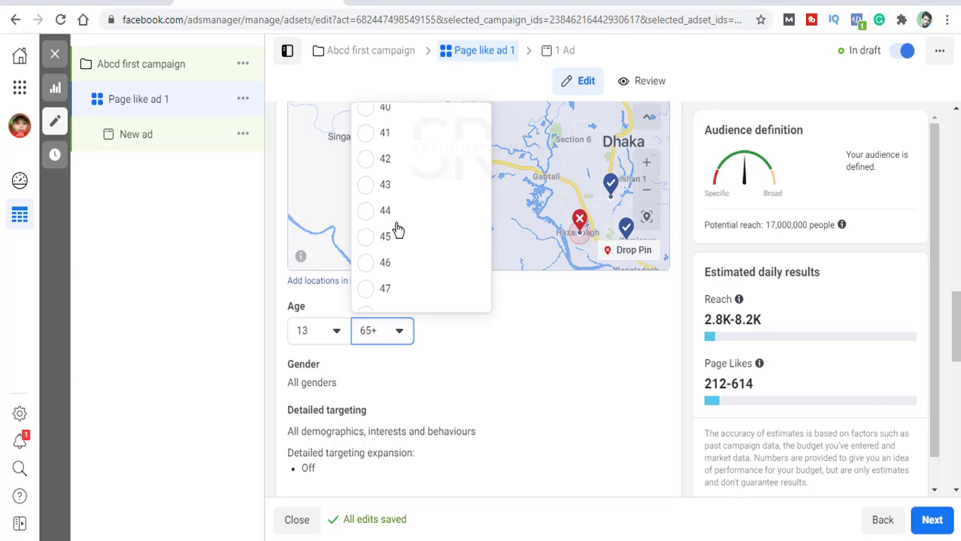
pyautogui.scroll(-3, 398, 230)
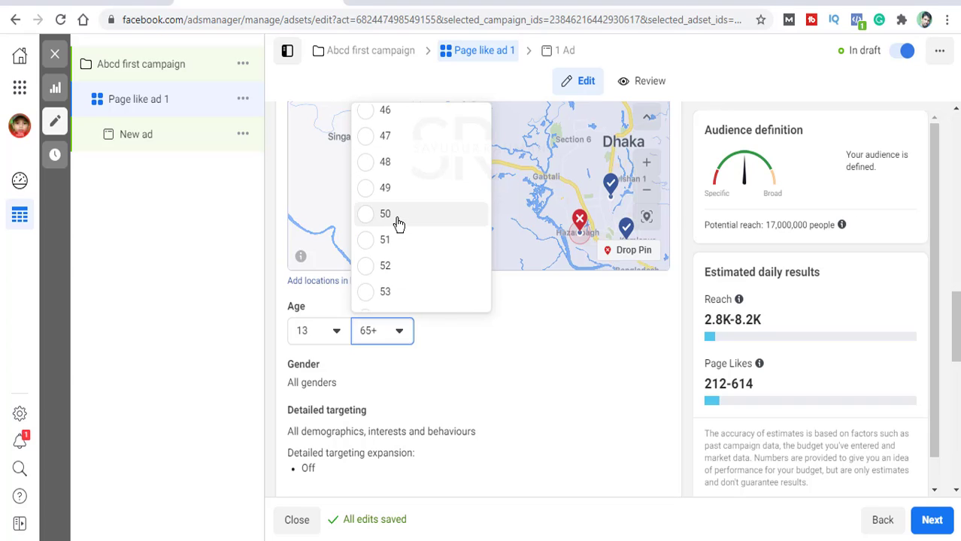
pyautogui.click(397, 220)
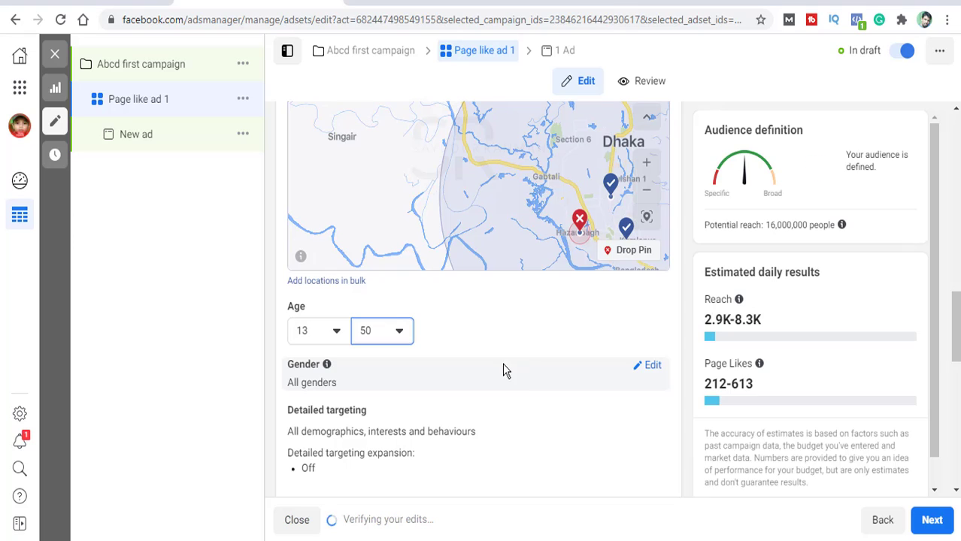
# Open the audience's gender and detailed targeting settings for editing
pyautogui.scroll(-2, 521, 359)
pyautogui.scroll(-1, 523, 371)
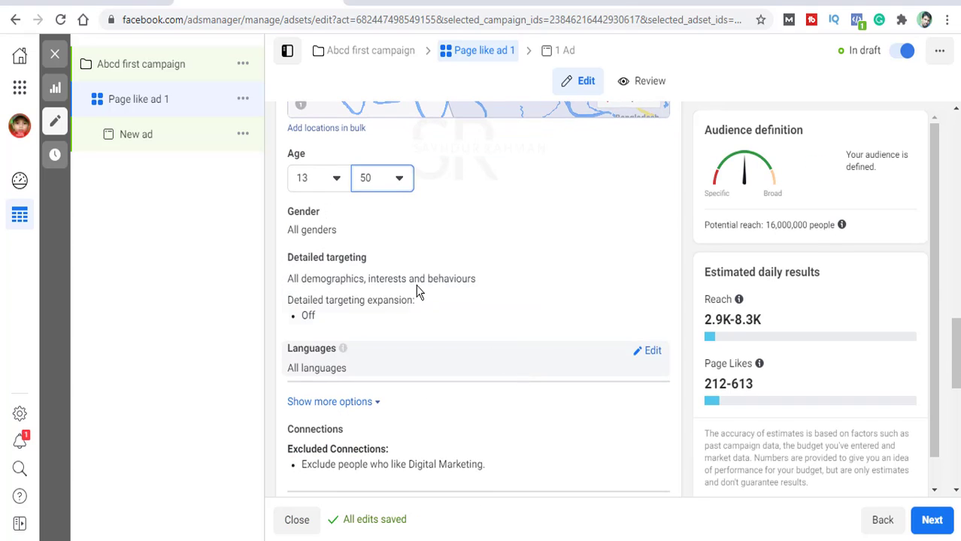
pyautogui.click(653, 215)
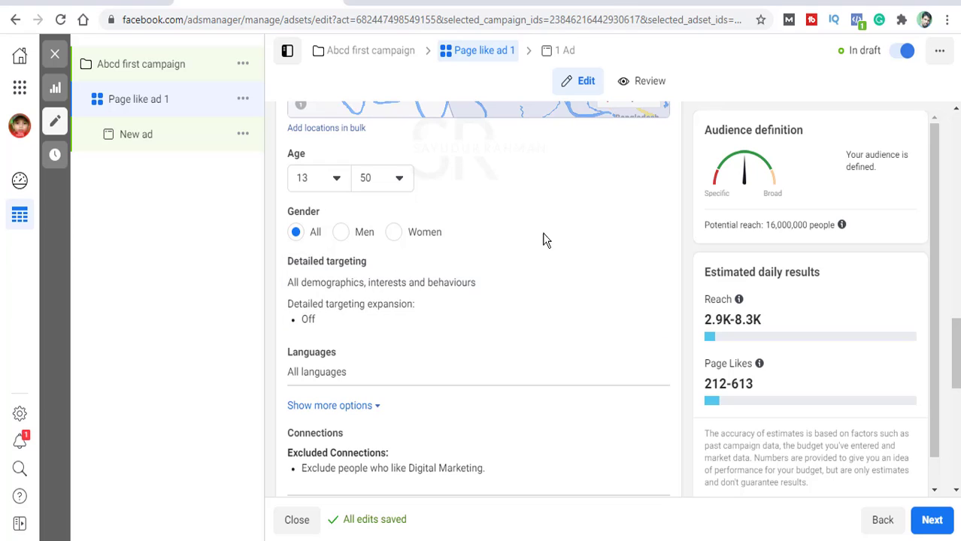
pyautogui.scroll(-2, 513, 331)
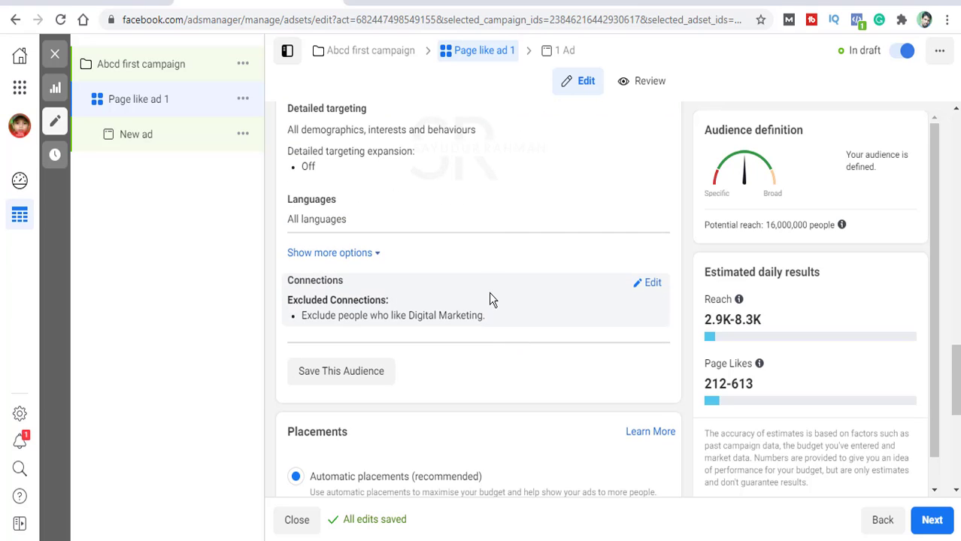
pyautogui.scroll(2, 489, 293)
pyautogui.click(651, 266)
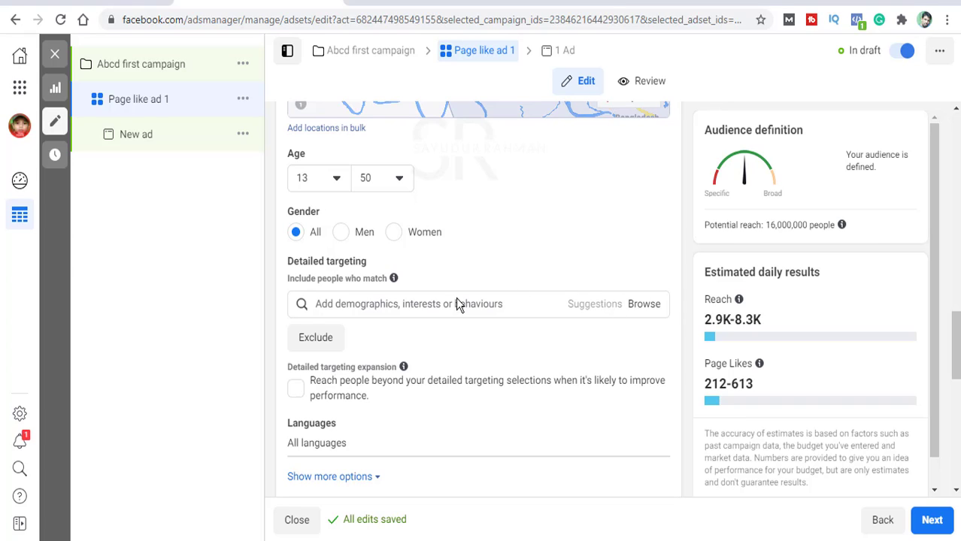
# Browse the Demographics, Interests and Behaviours categories available for detailed targeting, then close the category list without selecting any
pyautogui.click(644, 305)
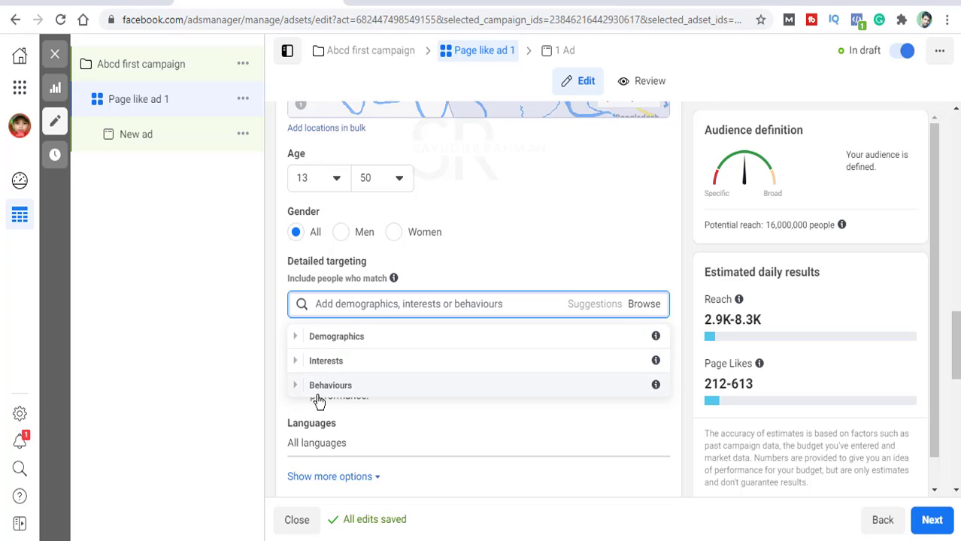
pyautogui.moveTo(656, 340)
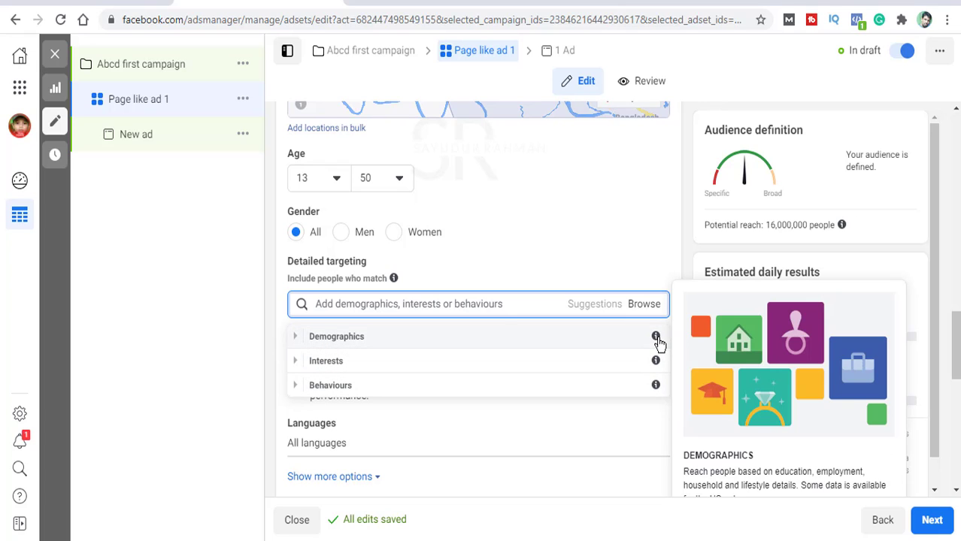
pyautogui.click(296, 339)
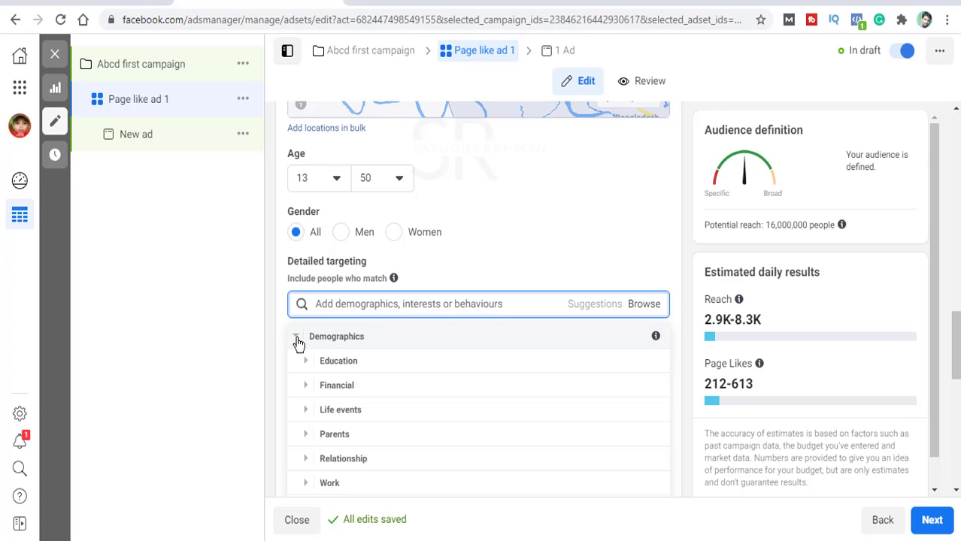
pyautogui.scroll(-1, 347, 425)
pyautogui.scroll(1, 354, 429)
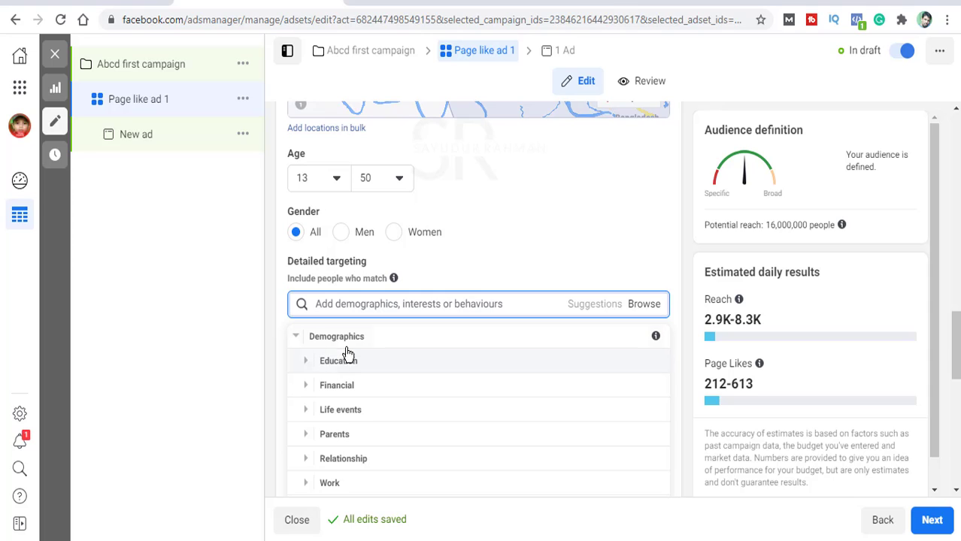
pyautogui.scroll(-4, 343, 415)
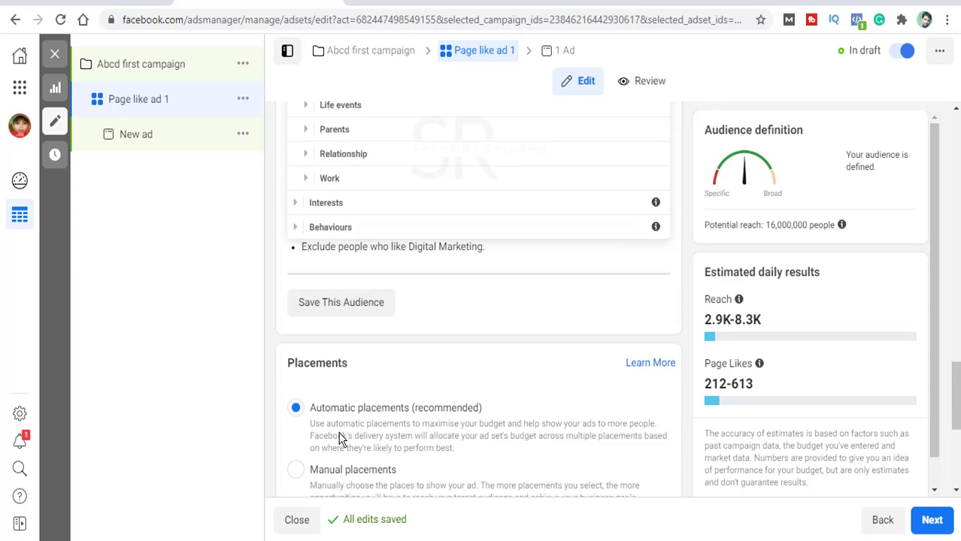
pyautogui.click(307, 197)
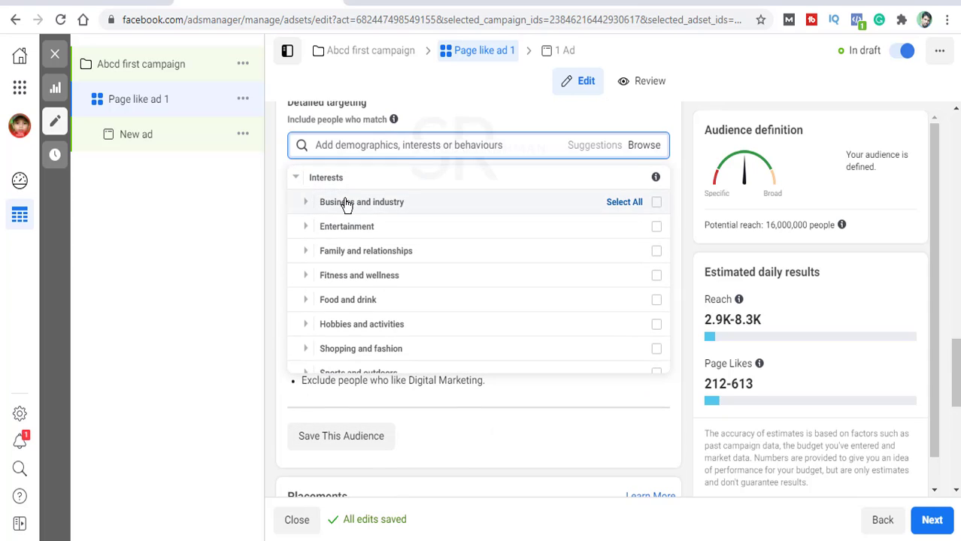
pyautogui.scroll(-5, 340, 357)
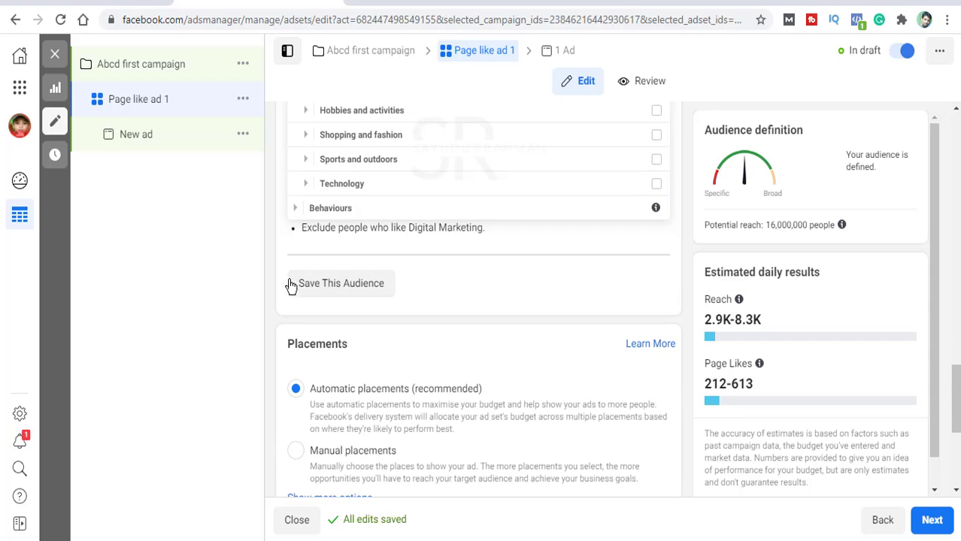
pyautogui.click(314, 210)
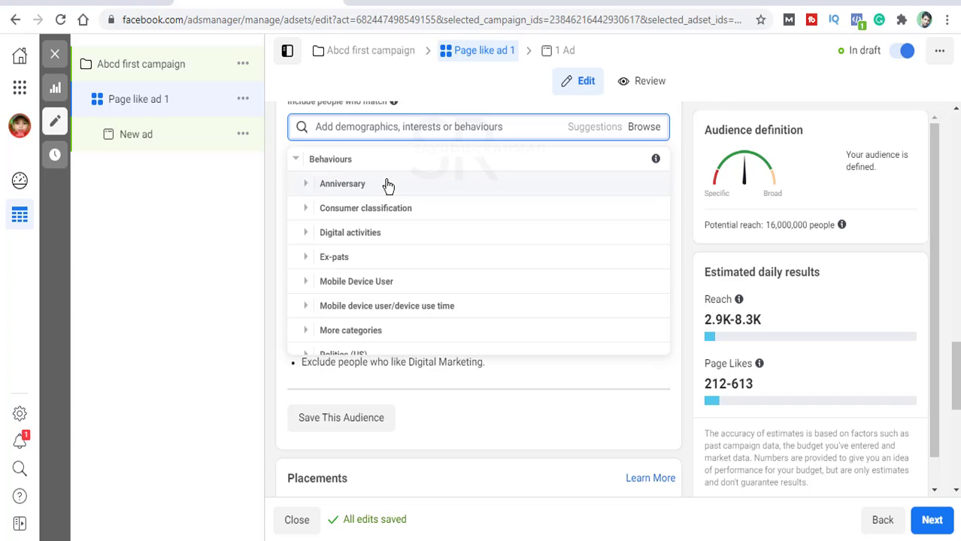
pyautogui.scroll(2, 387, 188)
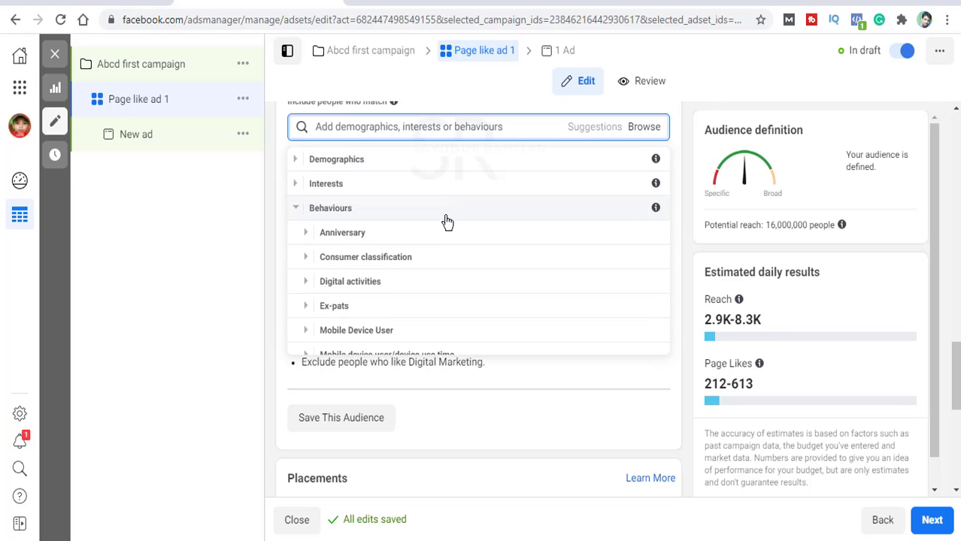
pyautogui.click(273, 264)
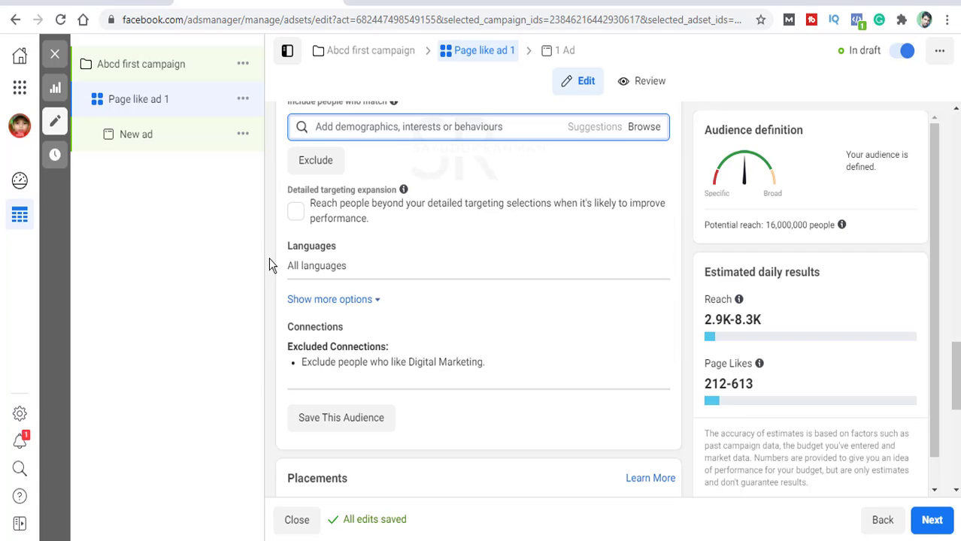
# Search detailed targeting for "bike" and look through the suggested interests and job titles
pyautogui.scroll(2, 432, 222)
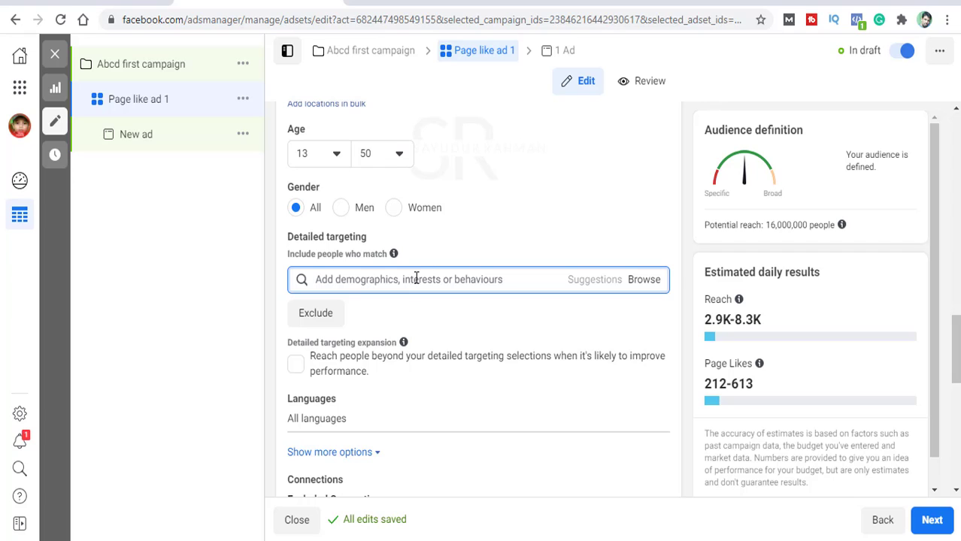
pyautogui.scroll(-2, 422, 286)
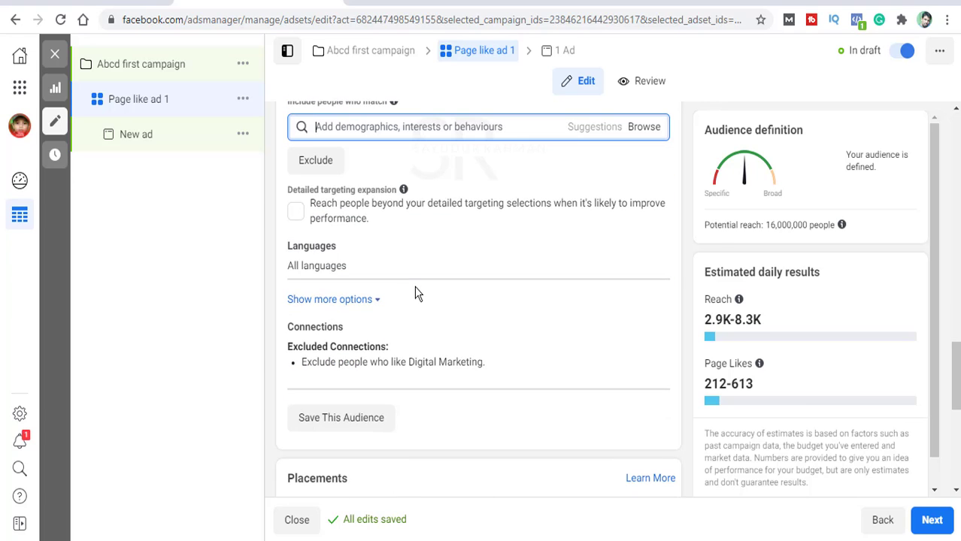
pyautogui.scroll(2, 451, 248)
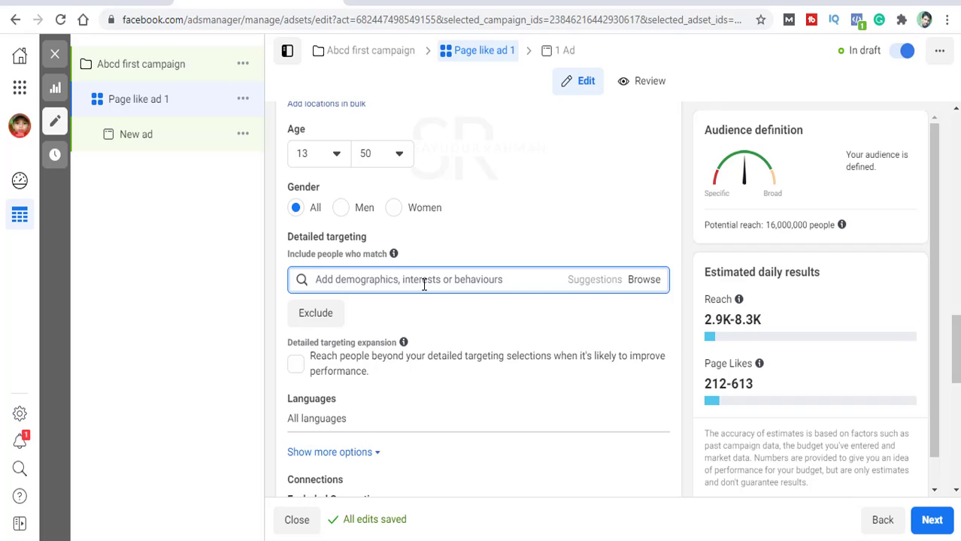
pyautogui.click(424, 285)
pyautogui.write('bike')
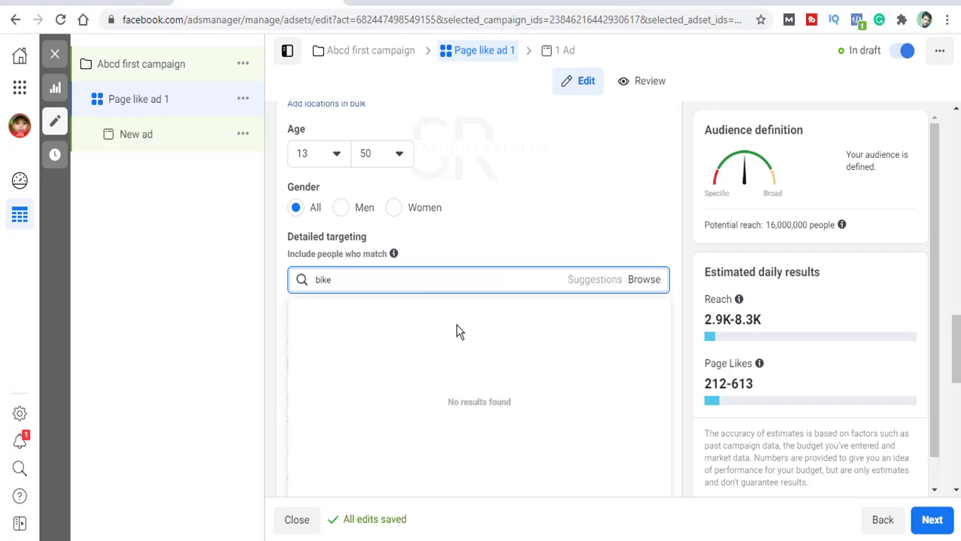
pyautogui.doubleClick(442, 280)
pyautogui.click(443, 280)
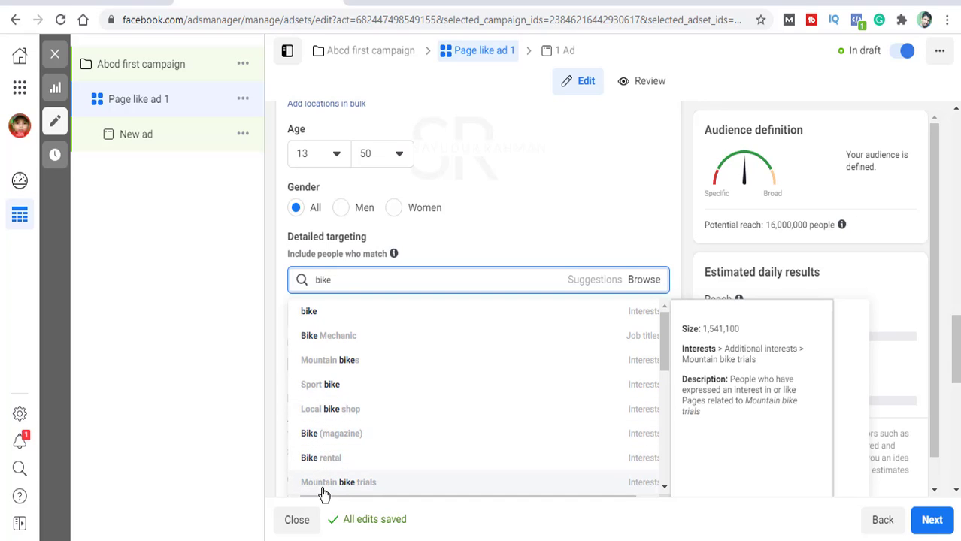
pyautogui.scroll(-2, 321, 490)
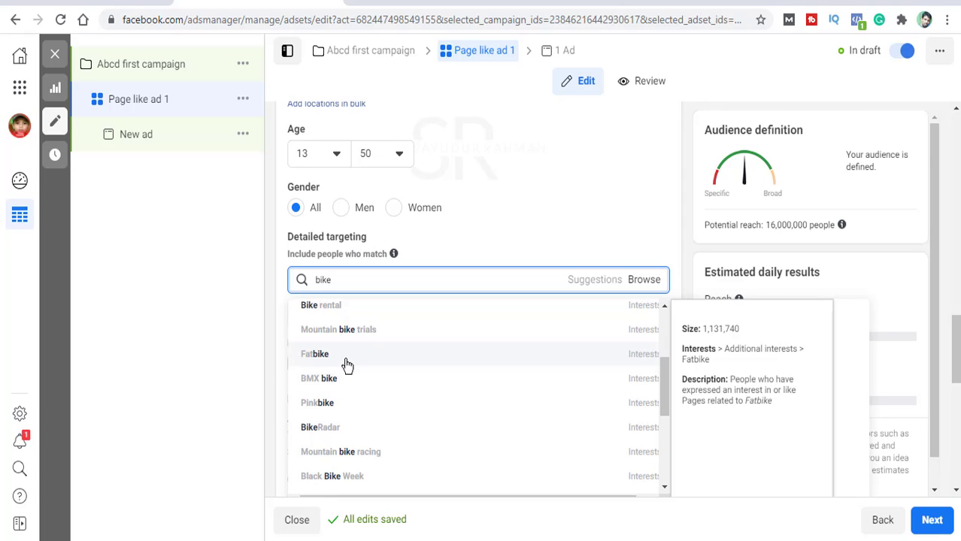
pyautogui.scroll(2, 365, 346)
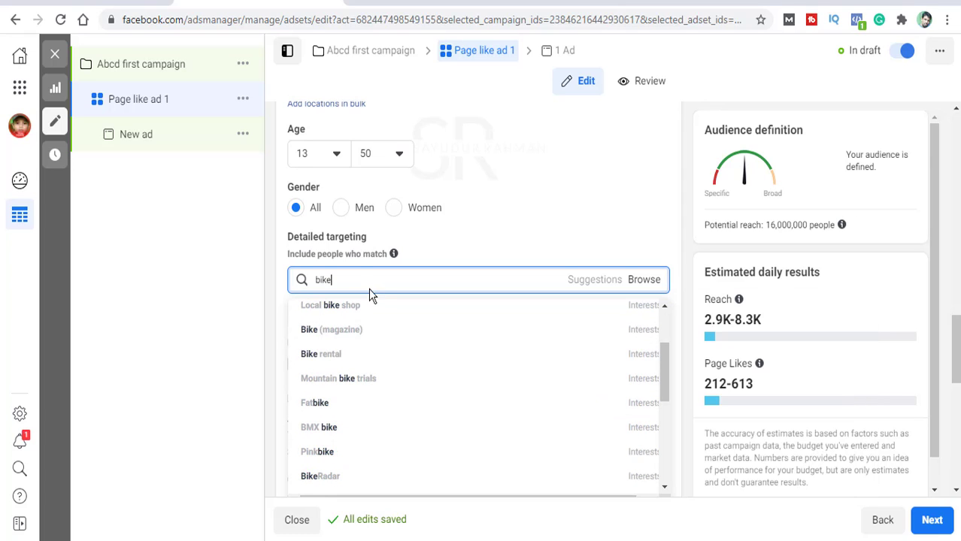
# Search detailed targeting for "female" instead, and close the suggestions without adding any
pyautogui.press('BackSpace')
pyautogui.press('BackSpace')
pyautogui.press('BackSpace')
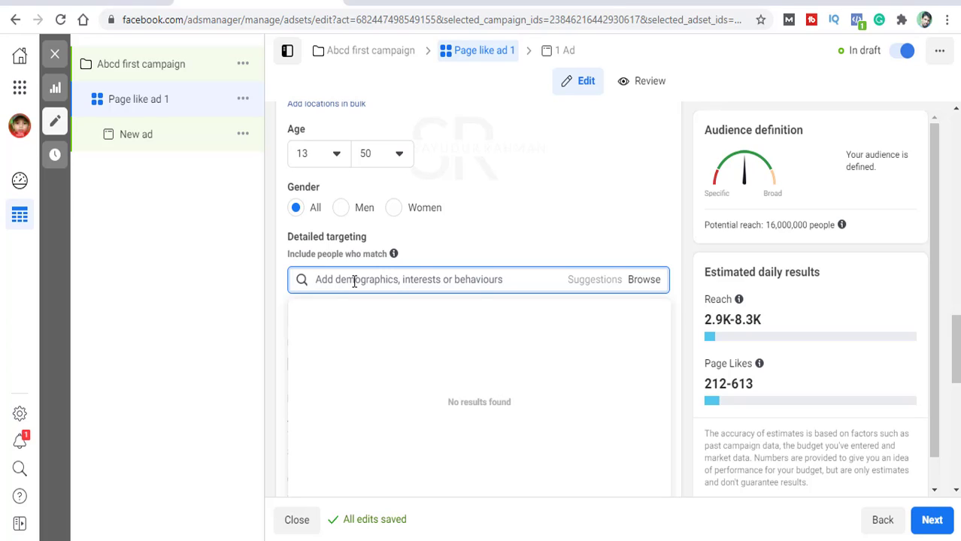
pyautogui.write('female')
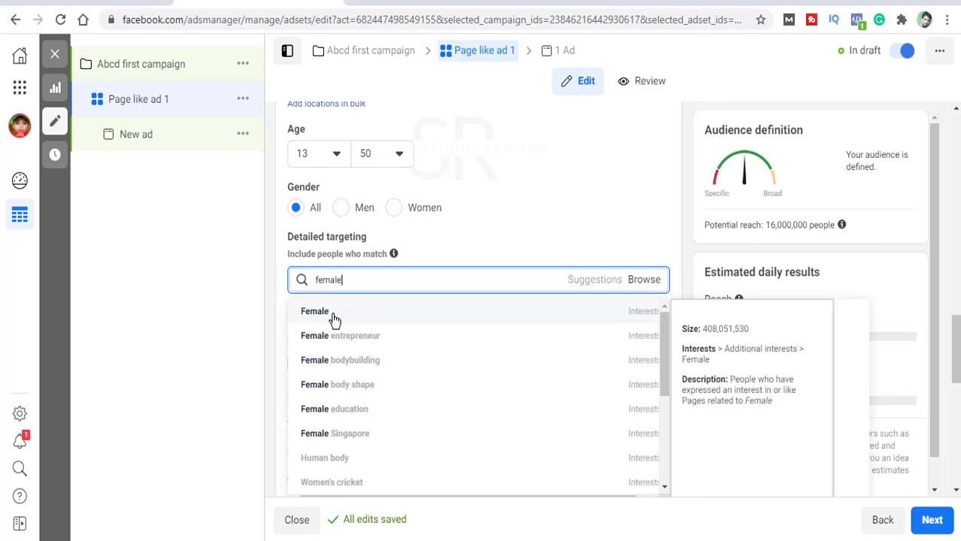
pyautogui.click(256, 310)
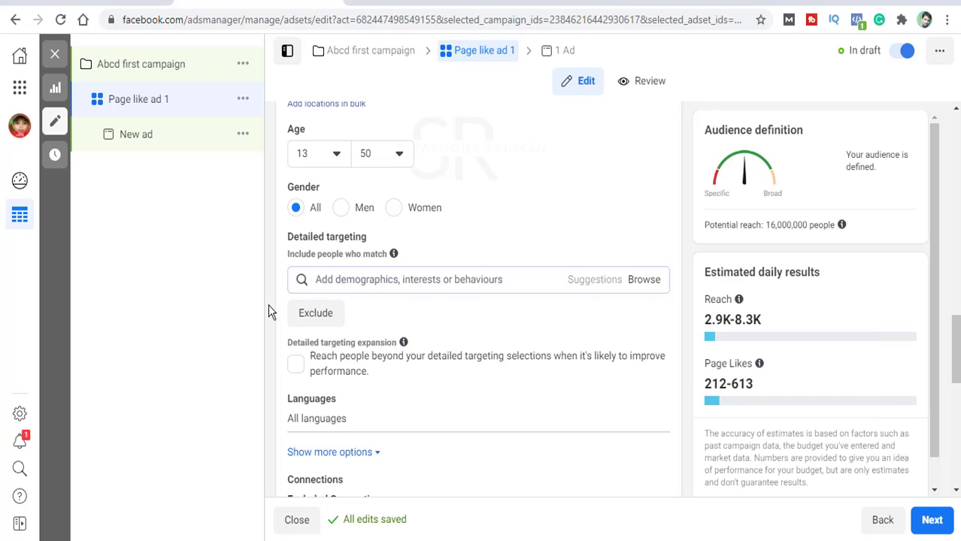
# Open the audience's Connections setting and choose to exclude people who like your Page
pyautogui.scroll(-2, 444, 322)
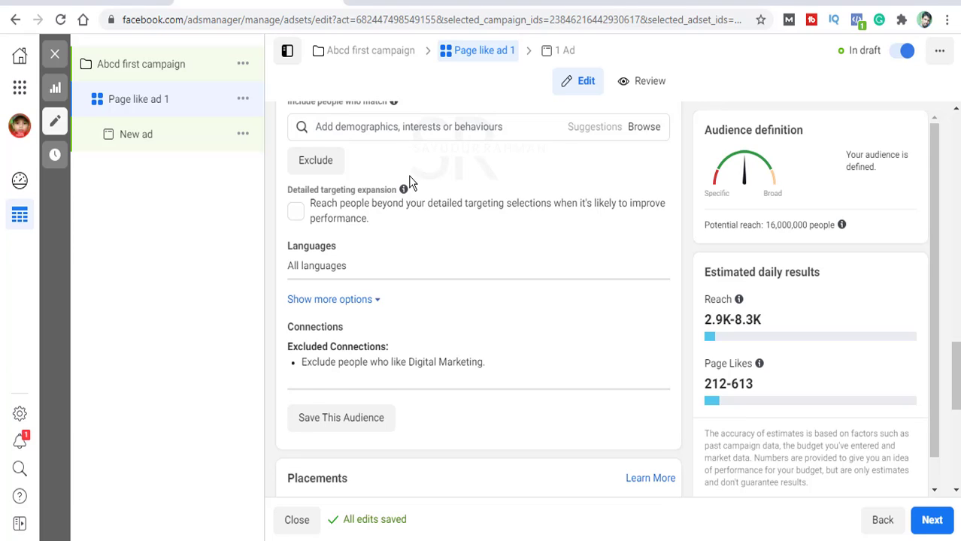
pyautogui.click(450, 346)
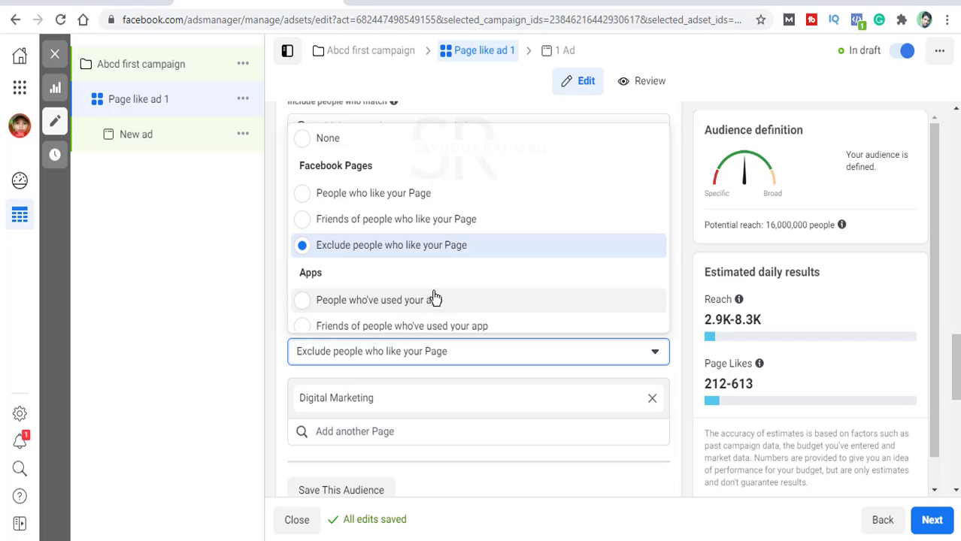
pyautogui.click(435, 254)
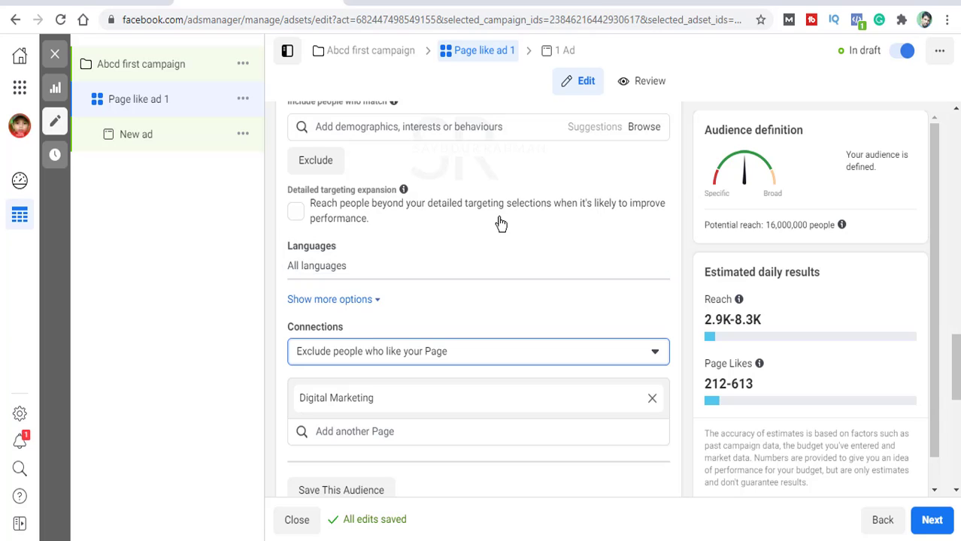
pyautogui.scroll(5, 481, 214)
pyautogui.scroll(-10, 491, 207)
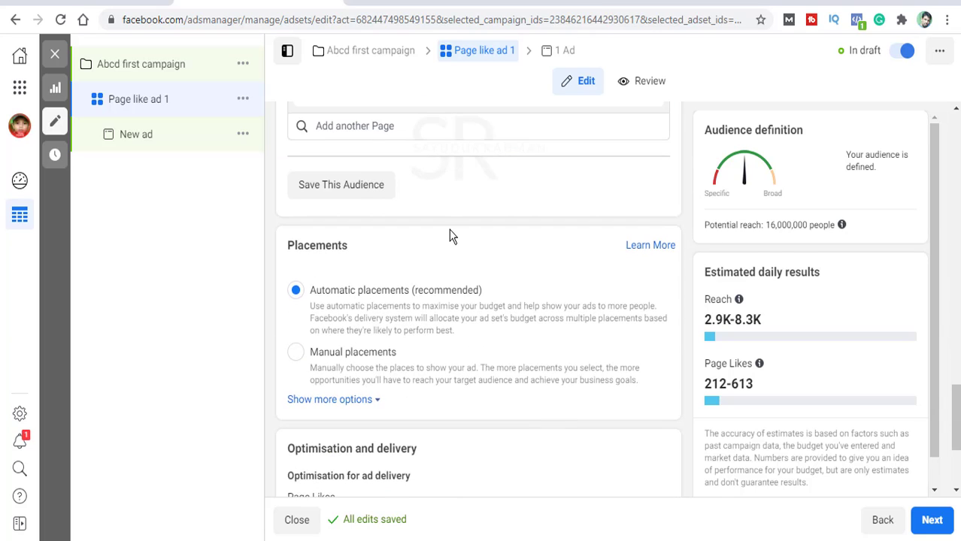
pyautogui.scroll(4, 450, 236)
pyautogui.scroll(-2, 440, 248)
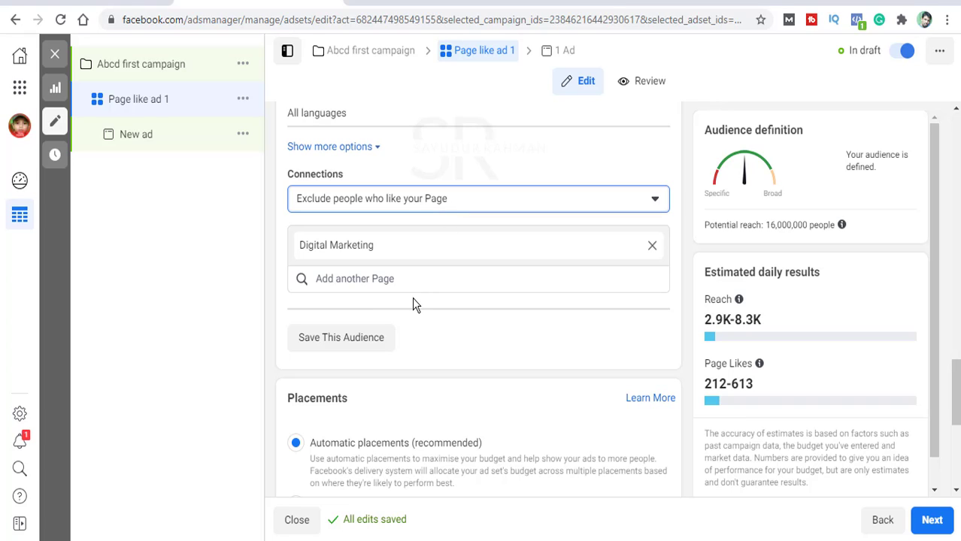
# Replace the Digital Marketing Page in the connections exclusion with the Review Bangladesh Page
pyautogui.click(651, 249)
pyautogui.click(353, 235)
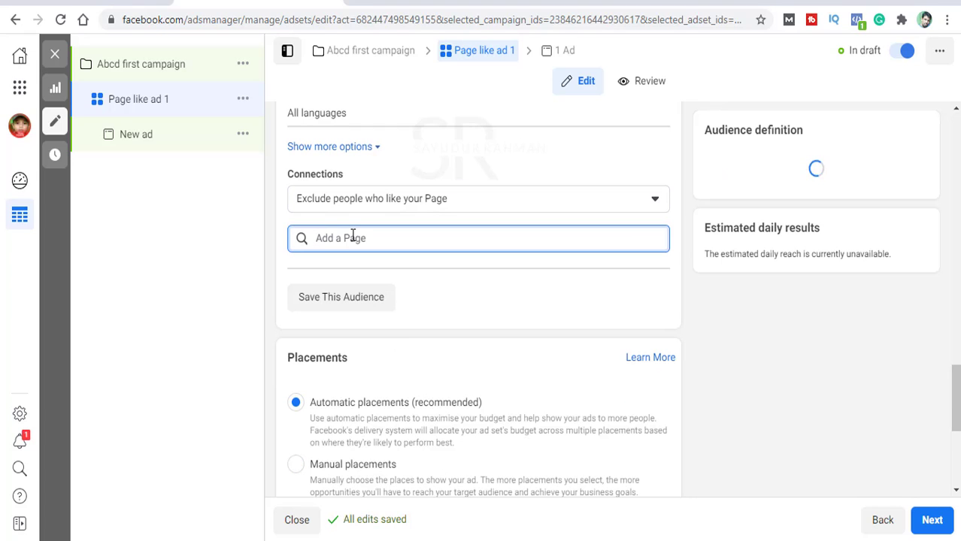
pyautogui.write('review')
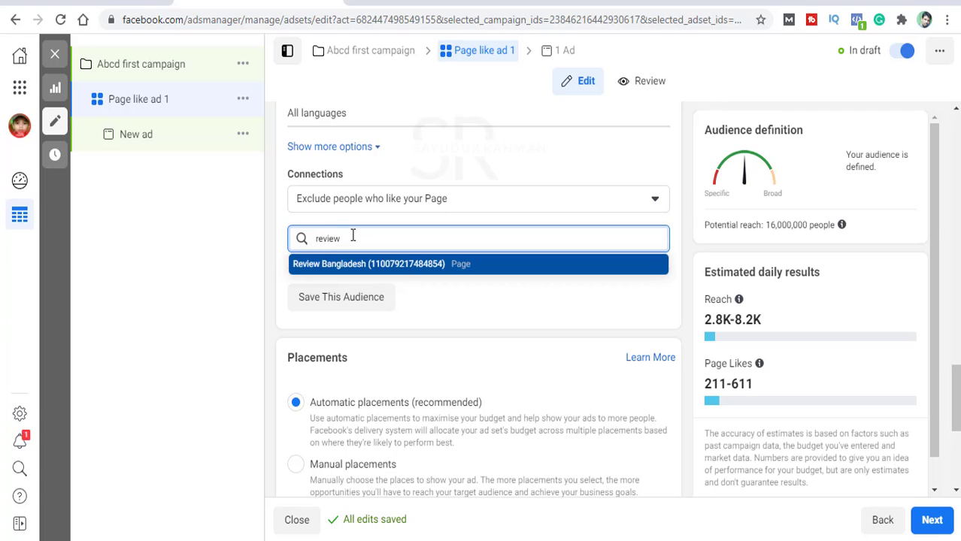
pyautogui.click(368, 264)
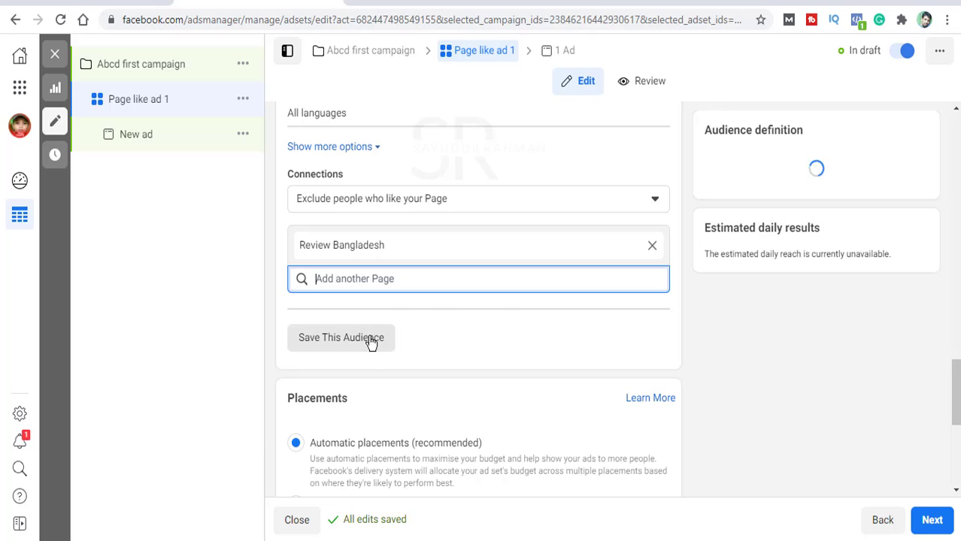
# Look back over the audience settings, then browse the business tools list through its Analyse and report section
pyautogui.scroll(10, 531, 193)
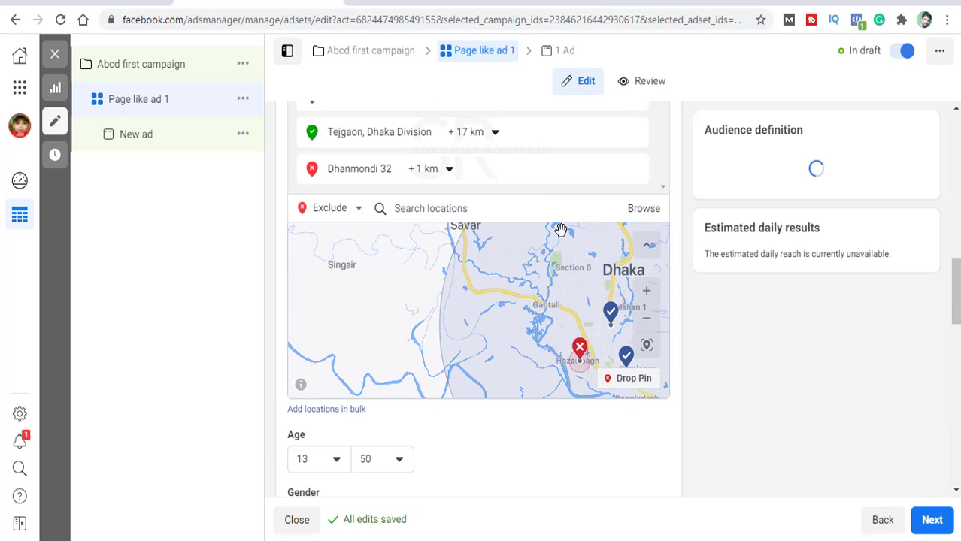
pyautogui.scroll(-3, 429, 277)
pyautogui.scroll(-4, 344, 357)
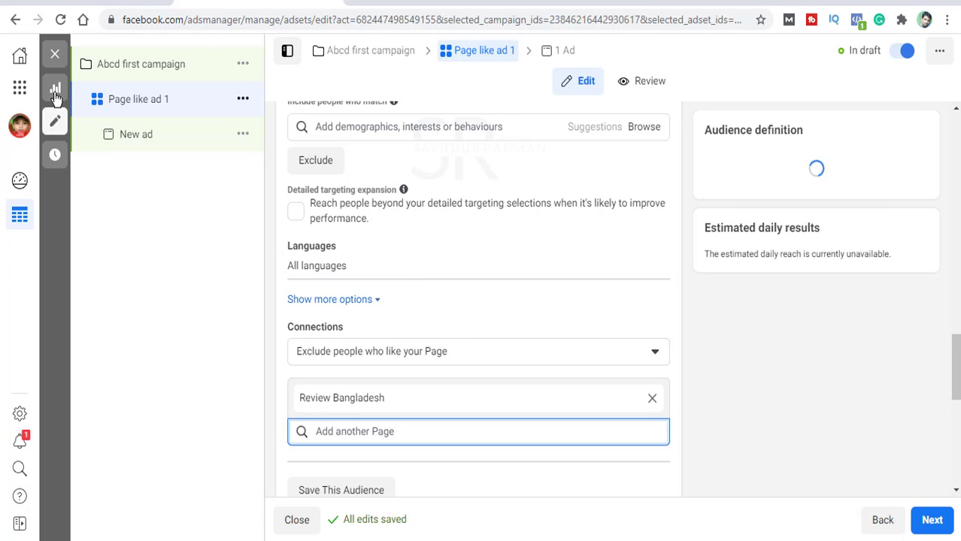
pyautogui.click(20, 87)
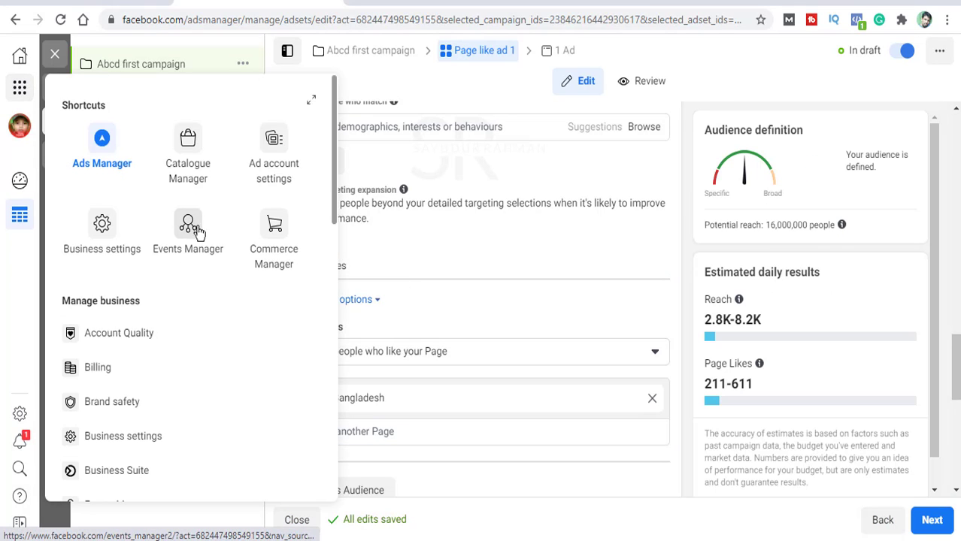
pyautogui.scroll(-4, 211, 290)
pyautogui.scroll(-4, 112, 263)
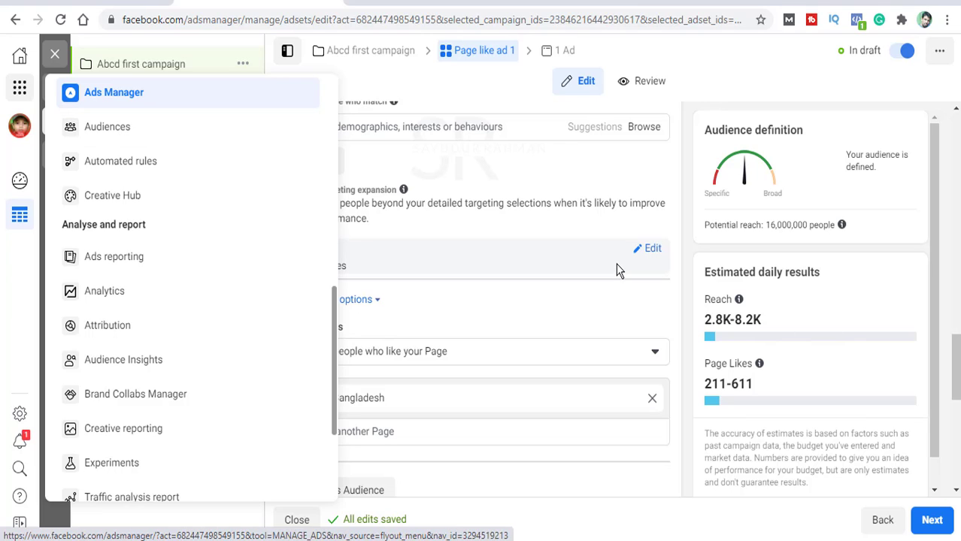
# Switch the ad set's placements from automatic to Manual placements
pyautogui.scroll(-4, 587, 300)
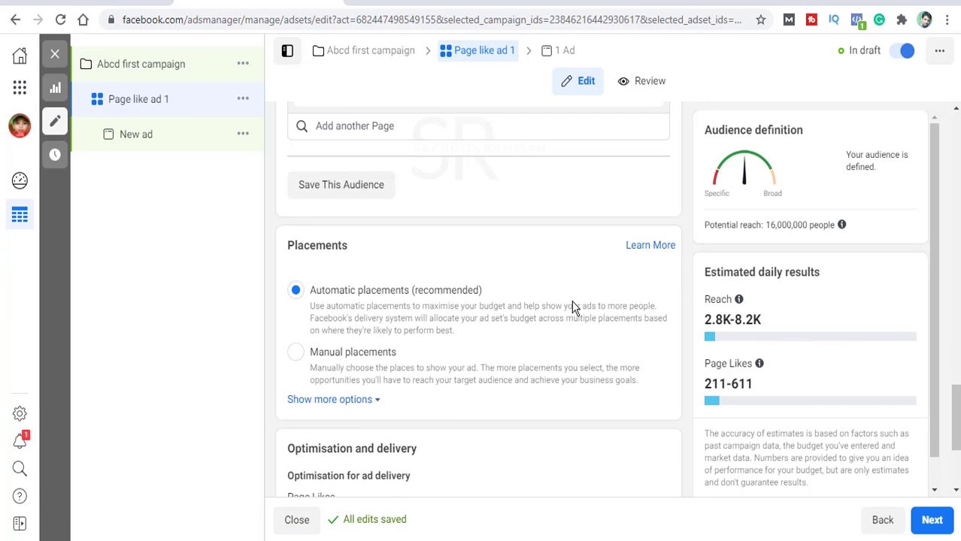
pyautogui.scroll(-2, 389, 280)
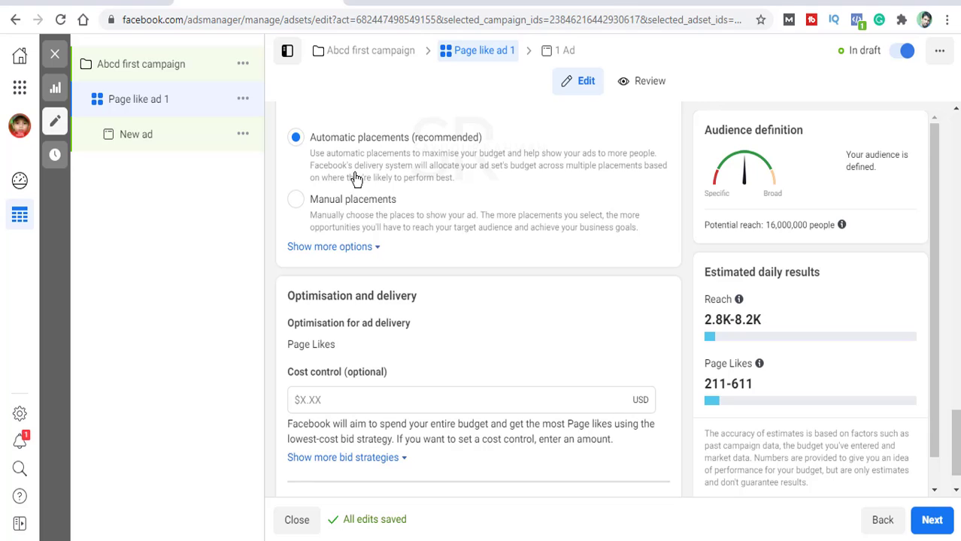
pyautogui.scroll(2, 356, 180)
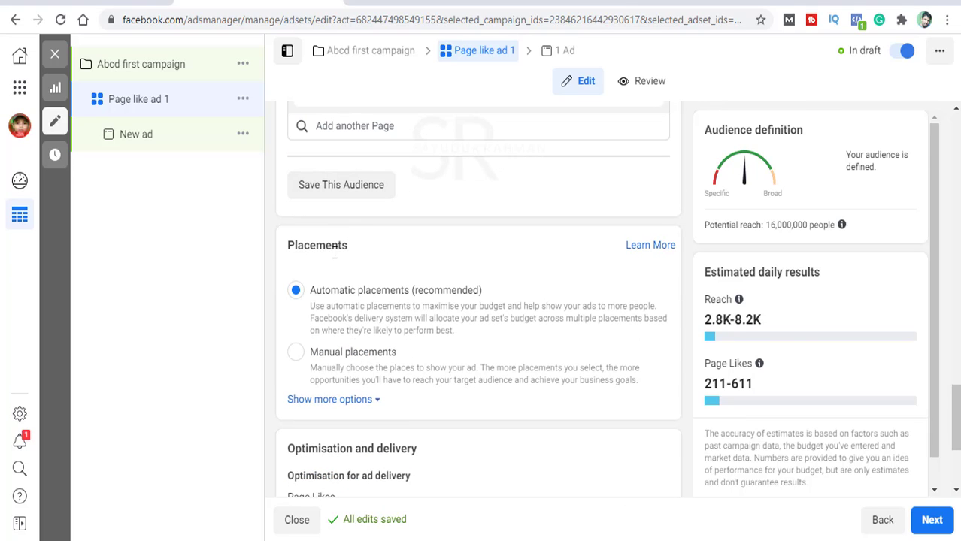
pyautogui.click(297, 354)
# Examine the manual placement options for devices, platforms, Feeds, Stories, In-stream, Search and Messages
pyautogui.scroll(-2, 483, 333)
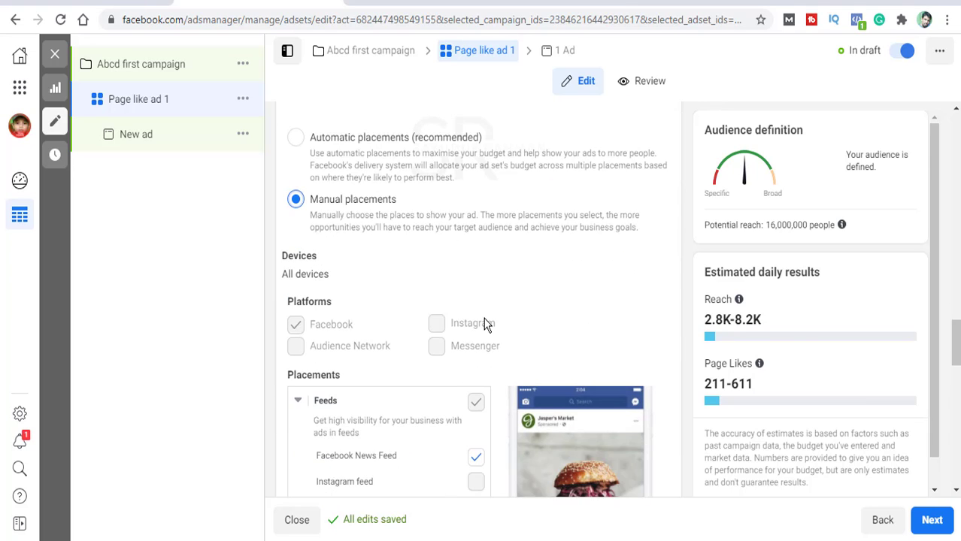
pyautogui.scroll(-2, 479, 318)
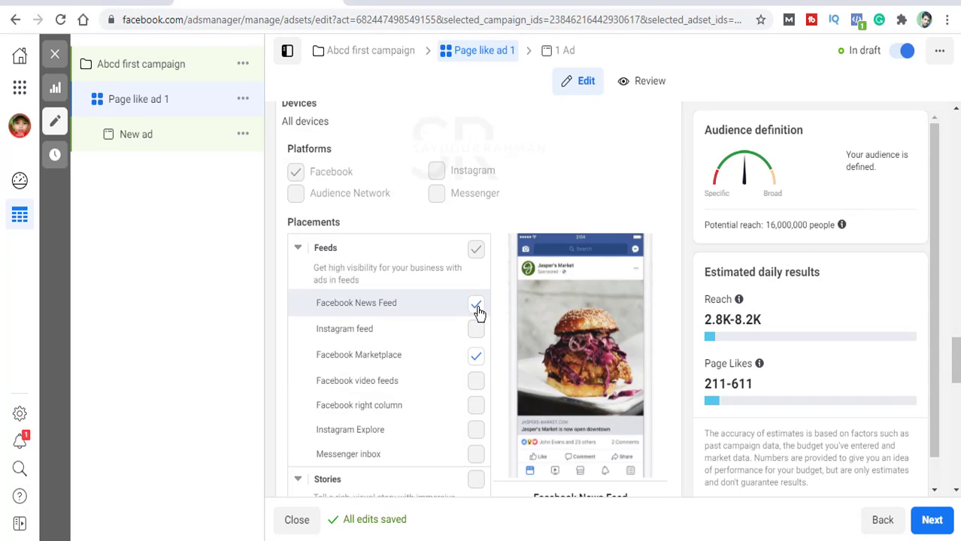
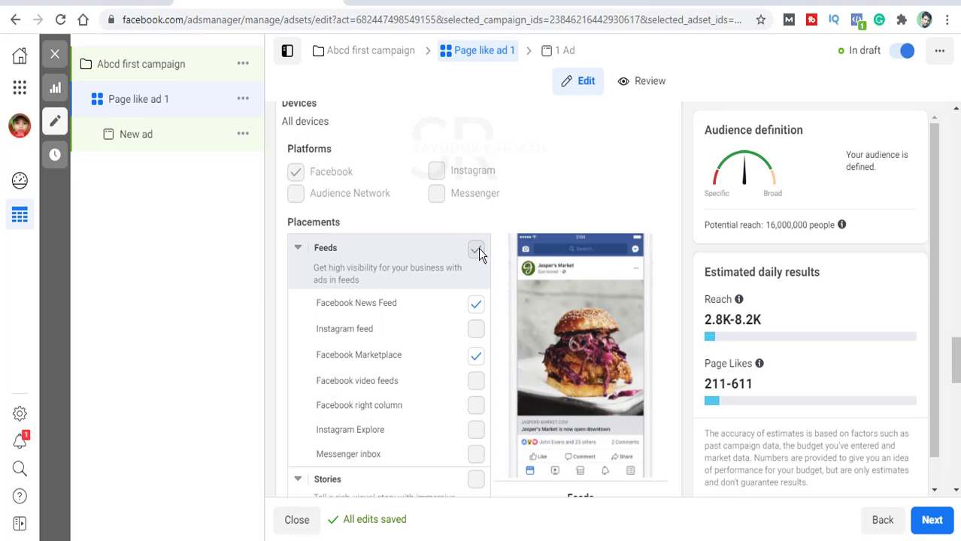
pyautogui.scroll(-10, 476, 305)
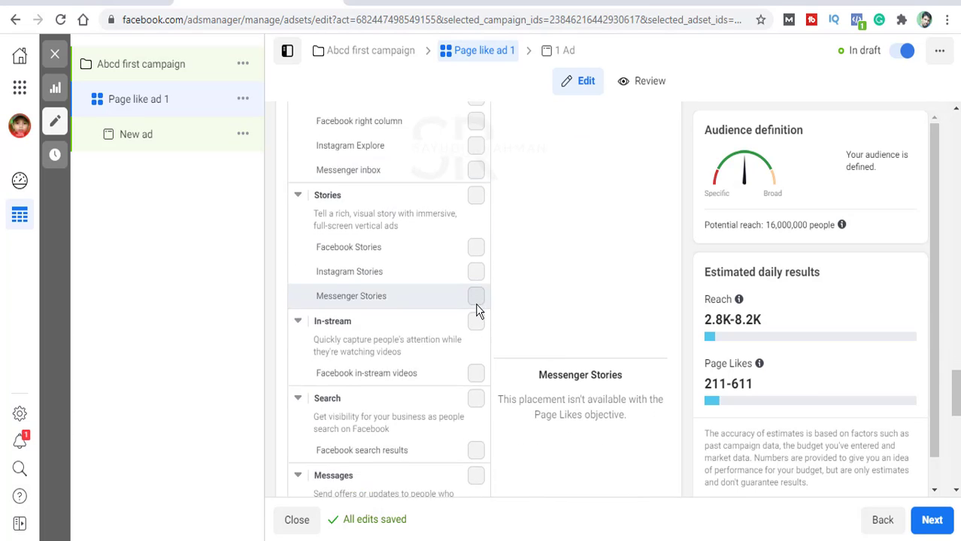
pyautogui.scroll(-2, 467, 269)
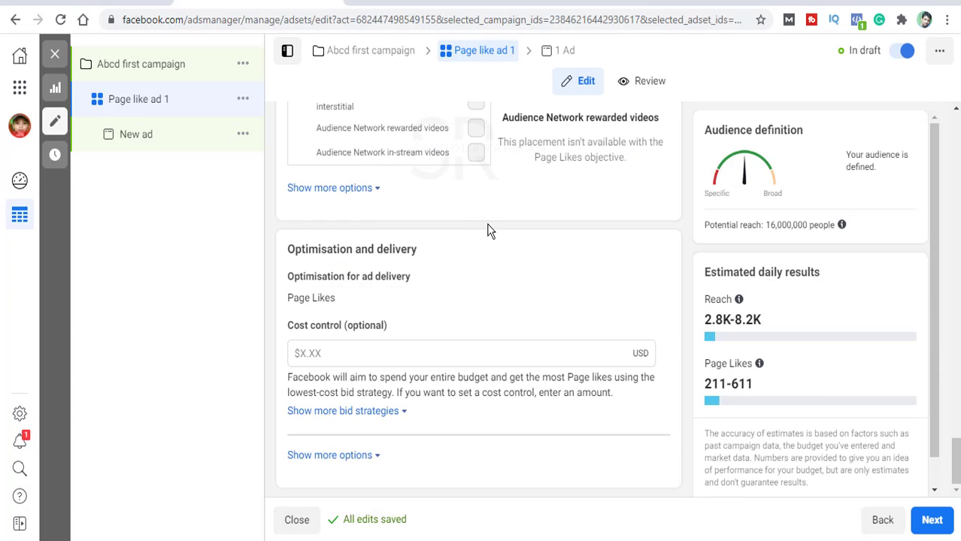
pyautogui.scroll(10, 512, 221)
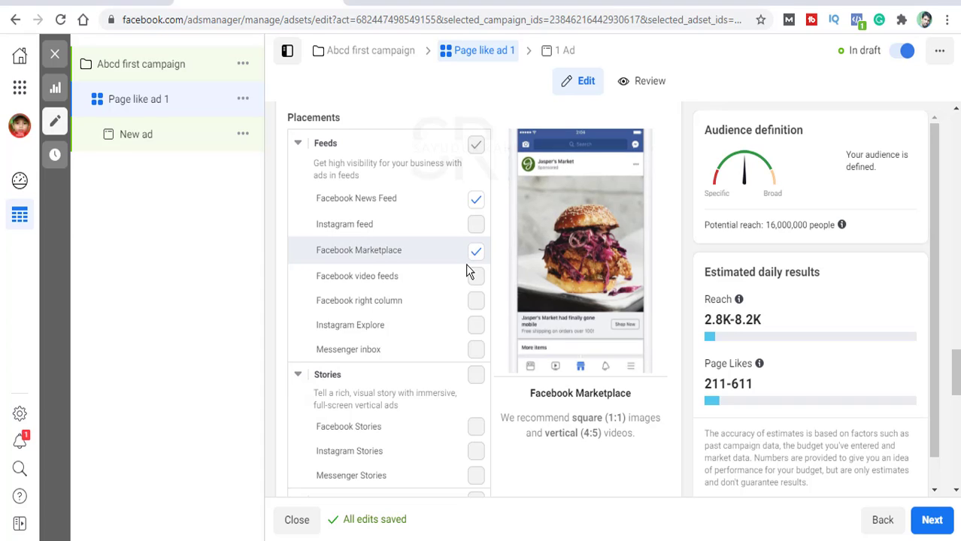
# Expand the additional Optimisation and delivery options and examine the charging and delivery type alongside the estimated daily Page Likes
pyautogui.scroll(-10, 384, 304)
pyautogui.scroll(-2, 316, 312)
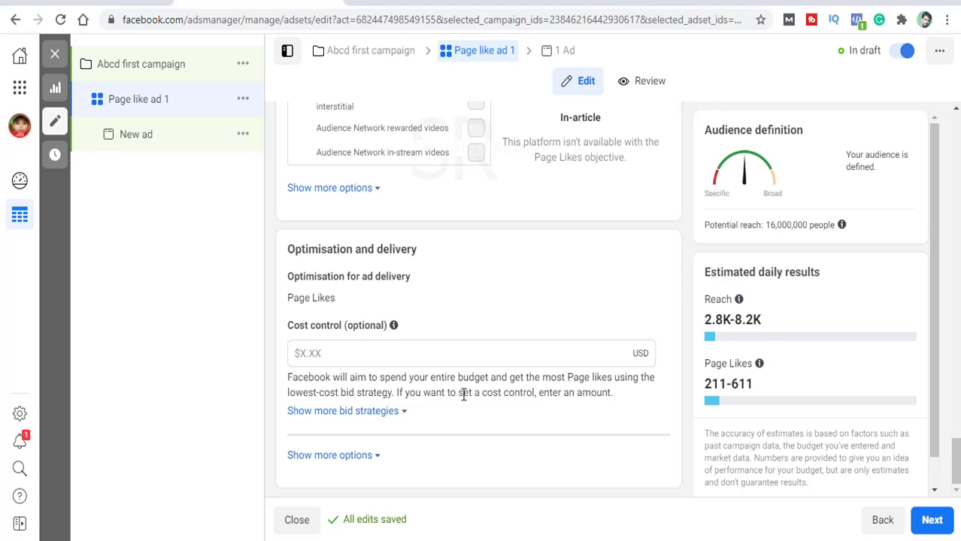
pyautogui.click(360, 456)
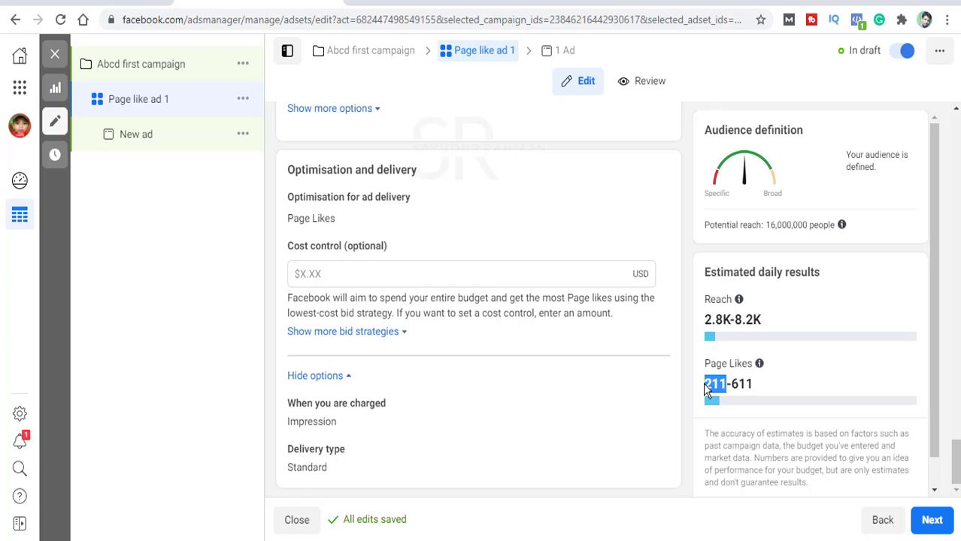
pyautogui.moveTo(734, 387); pyautogui.dragTo(709, 384)
pyautogui.click(728, 382)
pyautogui.click(713, 383)
# Proceed to the ad level and rename the ad "Review bangladesh page like"
pyautogui.click(931, 519)
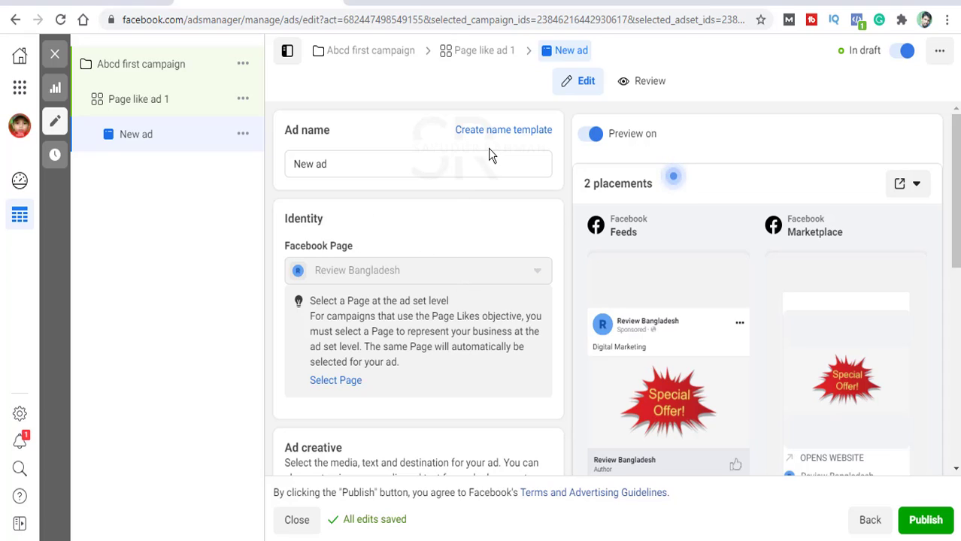
pyautogui.moveTo(332, 164); pyautogui.dragTo(243, 172)
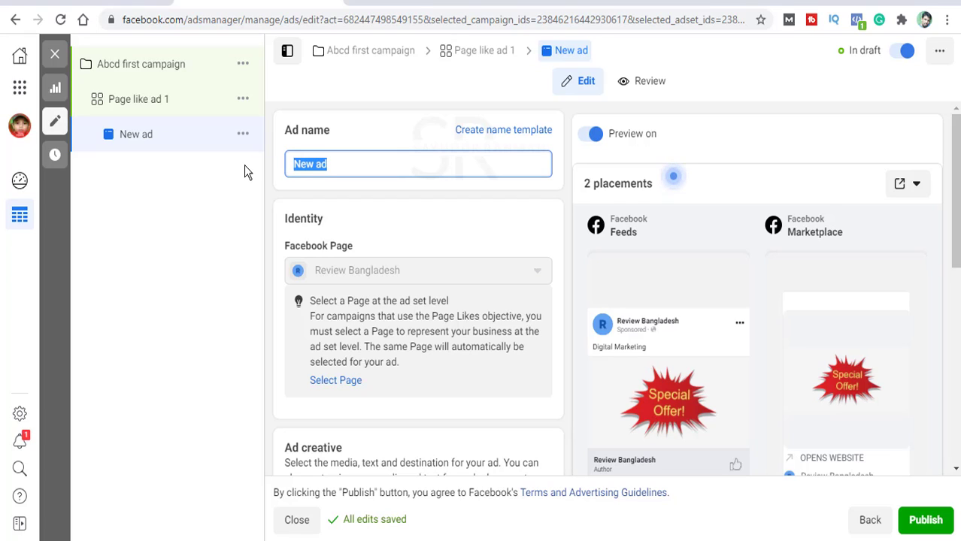
pyautogui.write('review ban')
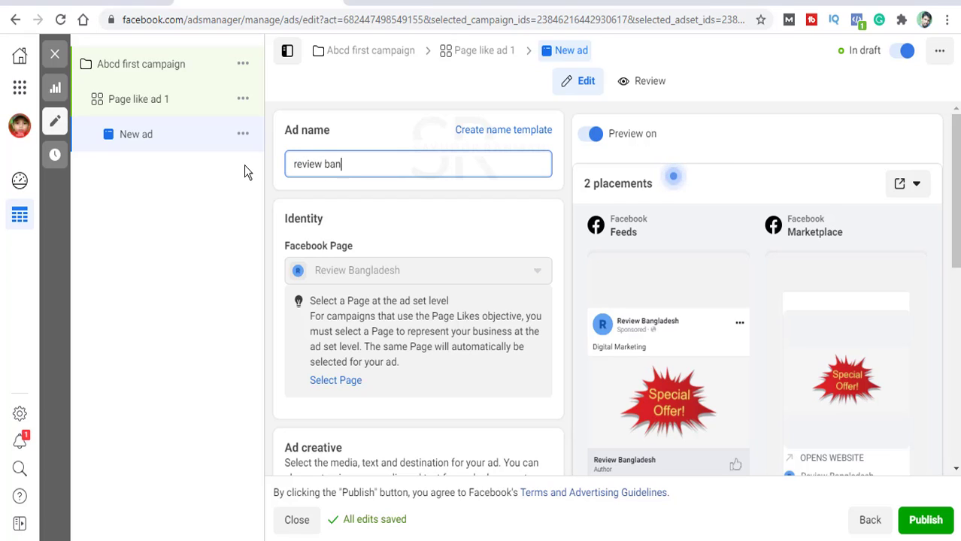
pyautogui.write('gladesh page like')
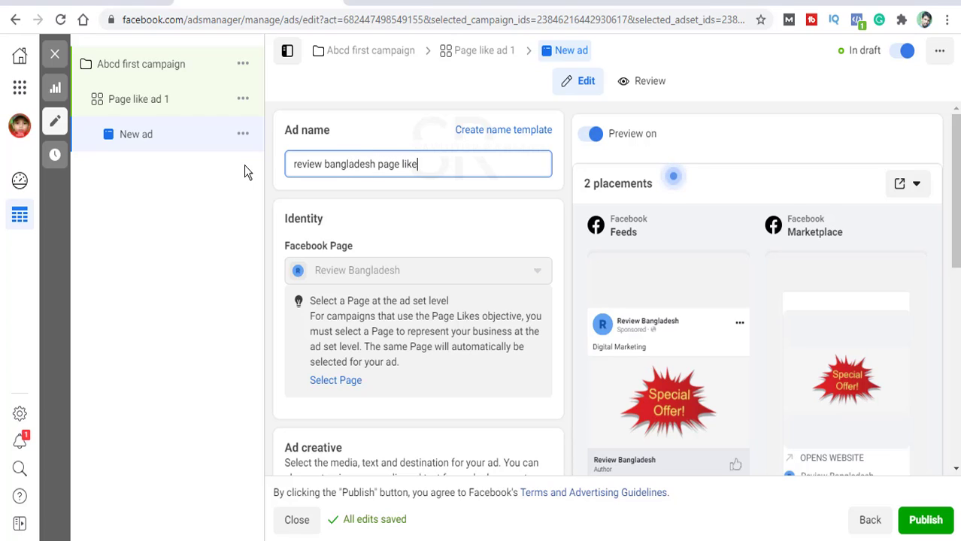
pyautogui.click(295, 165)
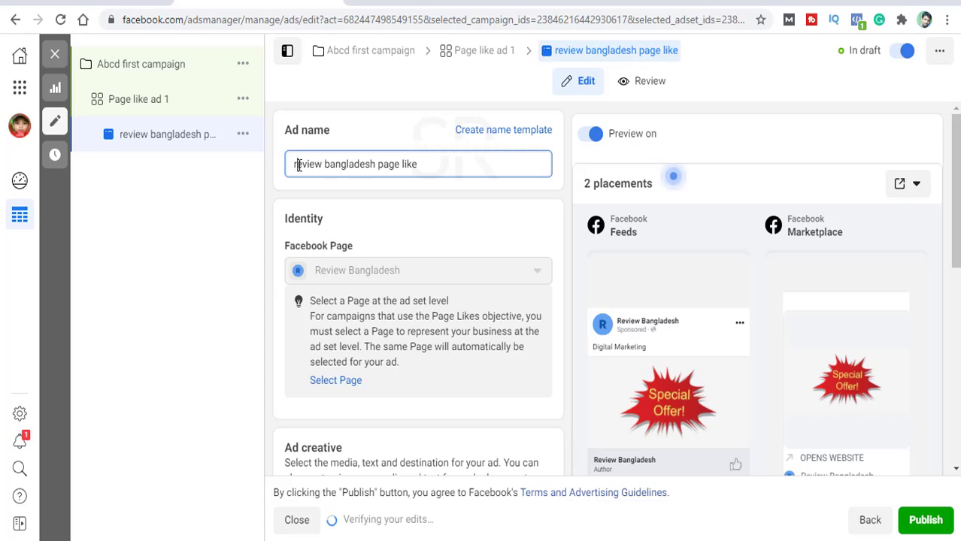
pyautogui.press('Delete')
pyautogui.write('R')
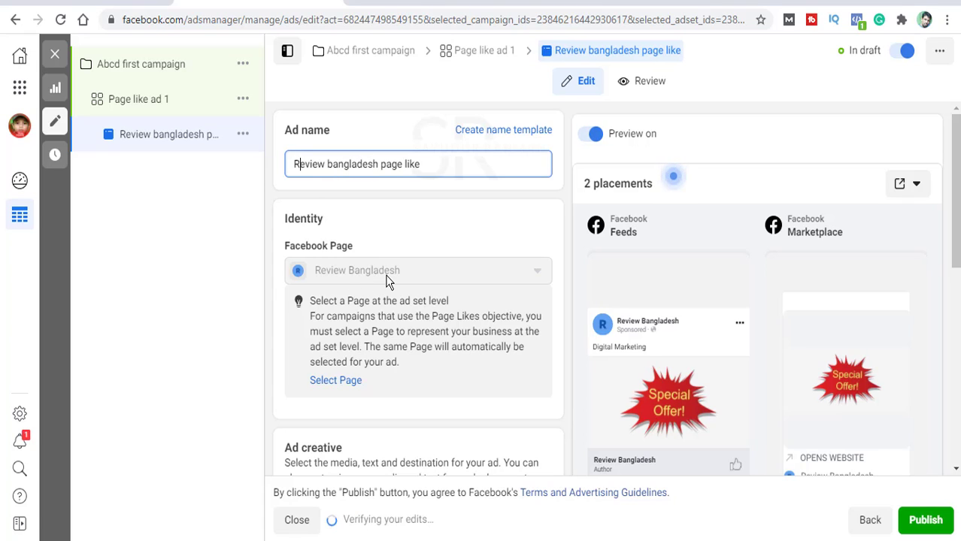
# Switch to Paint to check the ad-level items in the campaign structure diagram, and return to Ads Manager
pyautogui.scroll(-5, 383, 268)
pyautogui.scroll(5, 384, 262)
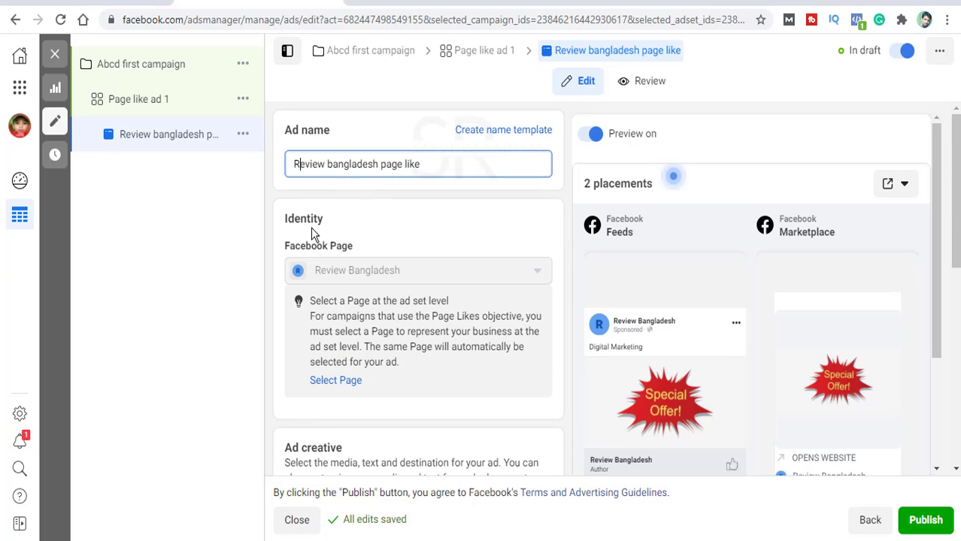
pyautogui.hotkey('alt', 'Tab')
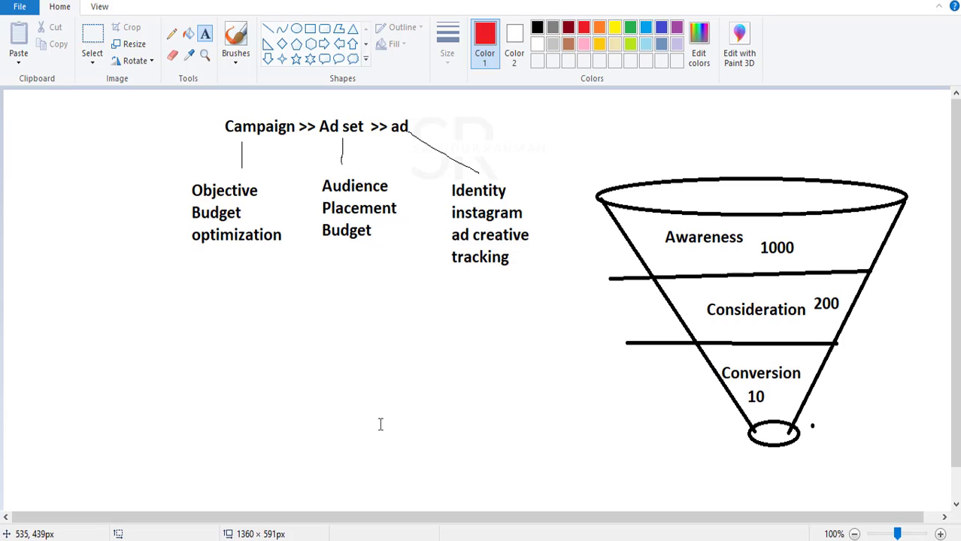
pyautogui.hotkey('alt', 'Tab')
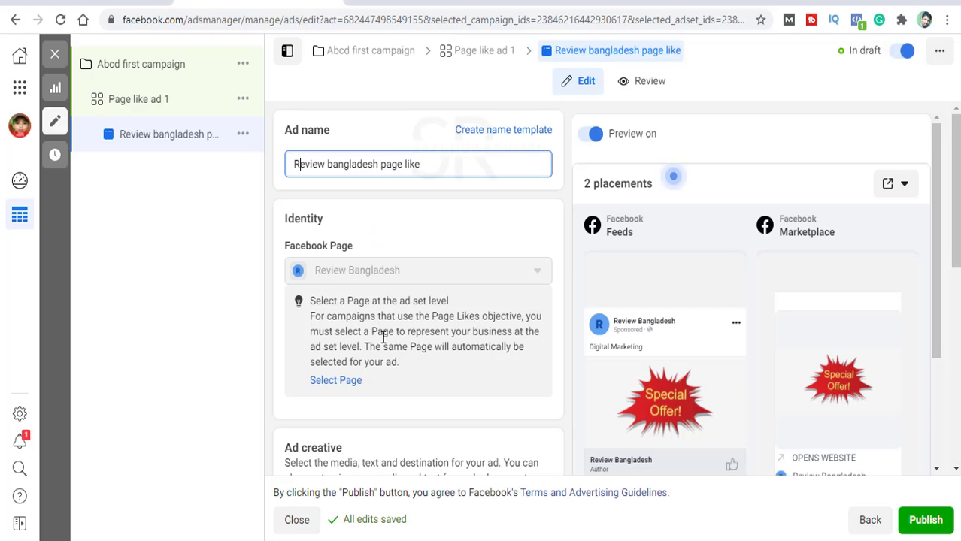
# Examine the ad's media, primary text and tracking settings together with its Feeds and Marketplace previews
pyautogui.scroll(-4, 380, 267)
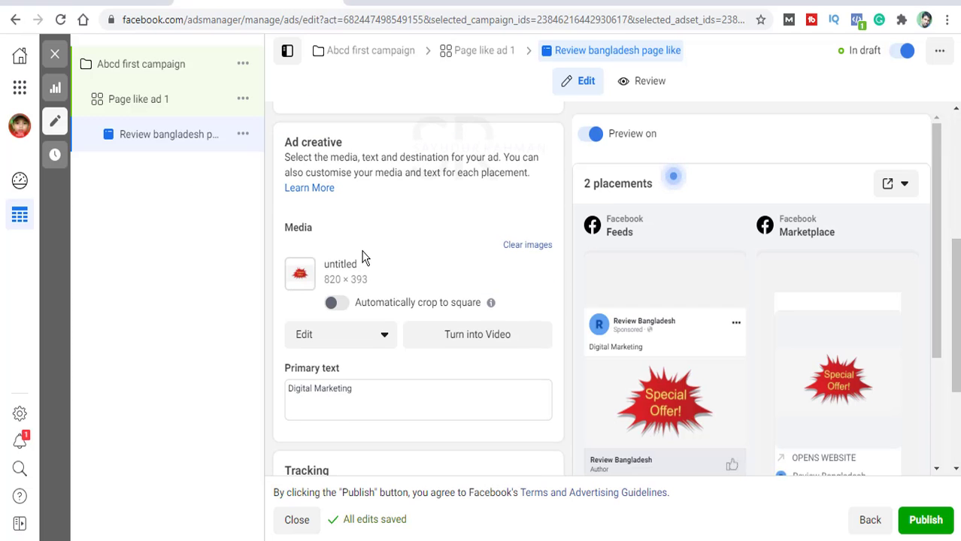
pyautogui.scroll(-2, 384, 278)
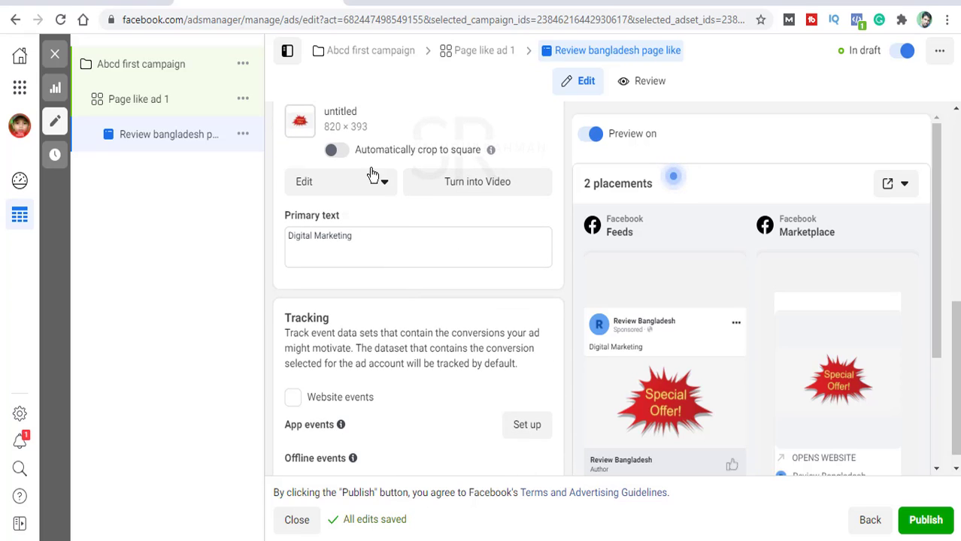
pyautogui.moveTo(708, 348)
pyautogui.scroll(-3, 708, 356)
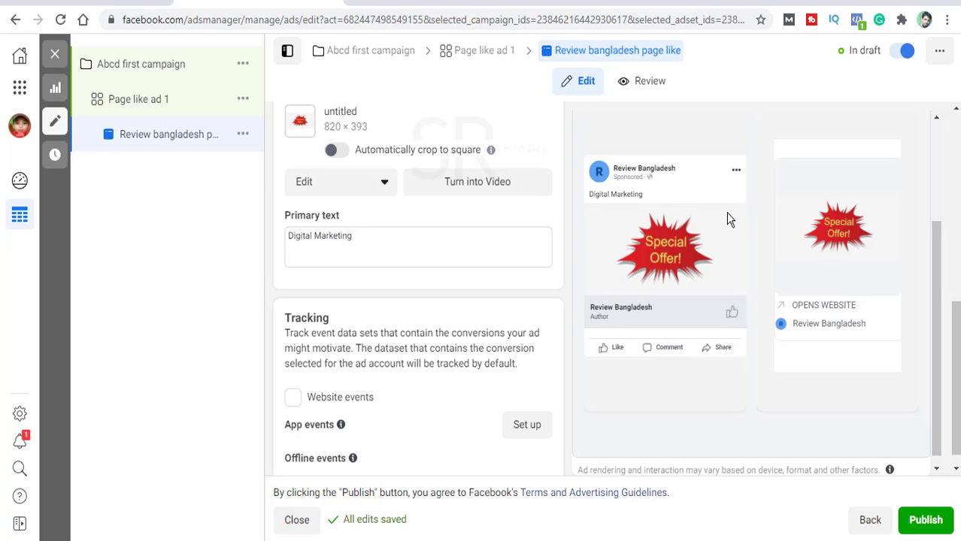
pyautogui.scroll(3, 727, 217)
# Preview the ad in the Marketplace placement as mobile feed, desktop feed and desktop details page, and close the preview
pyautogui.moveTo(807, 238)
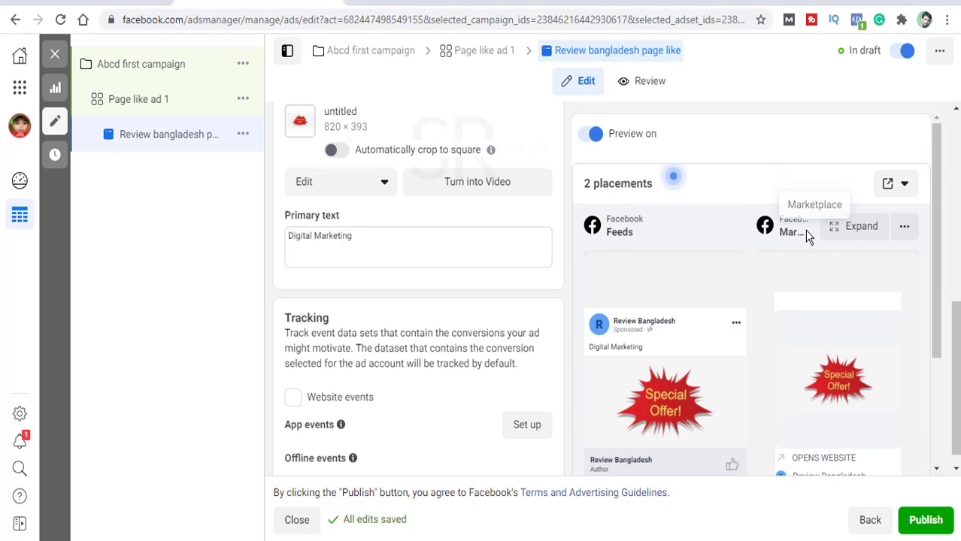
pyautogui.click(855, 228)
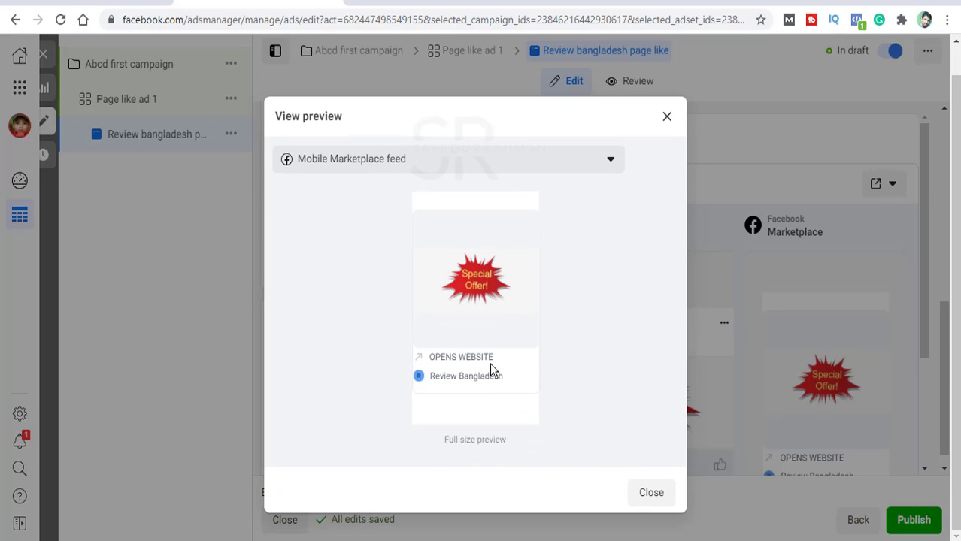
pyautogui.click(610, 162)
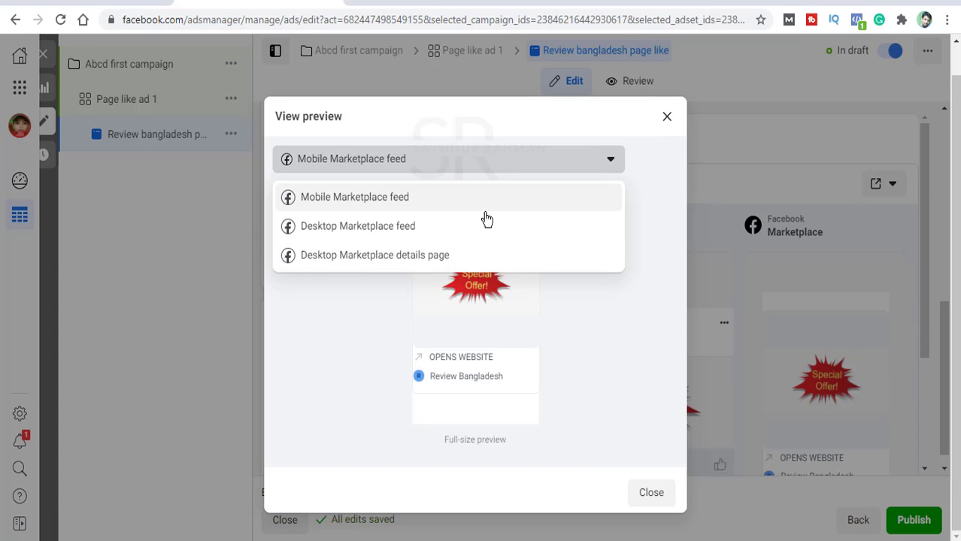
pyautogui.click(442, 236)
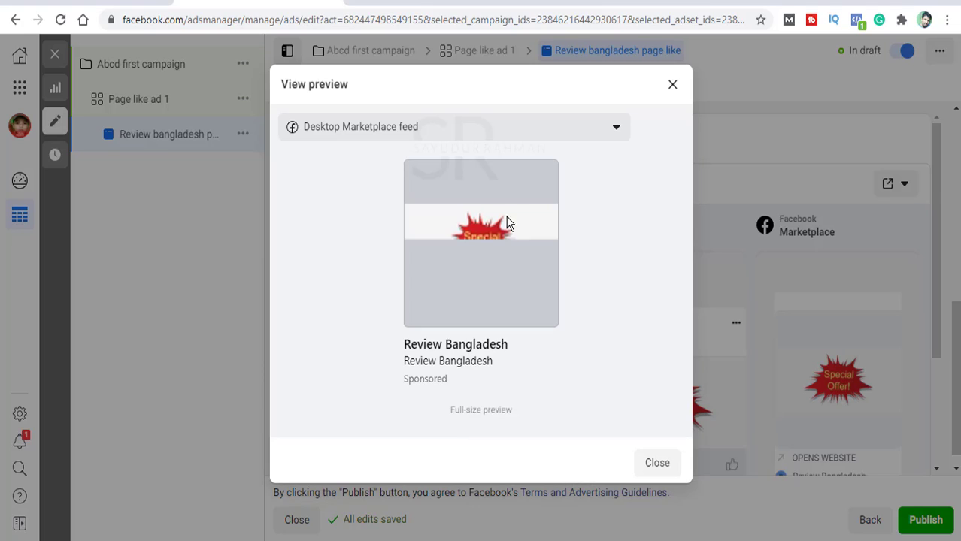
pyautogui.click(608, 129)
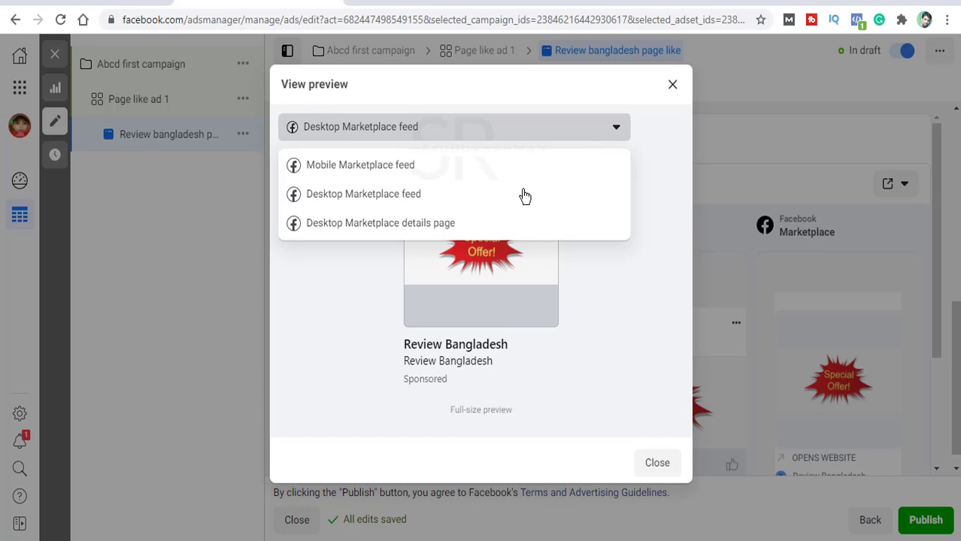
pyautogui.click(394, 229)
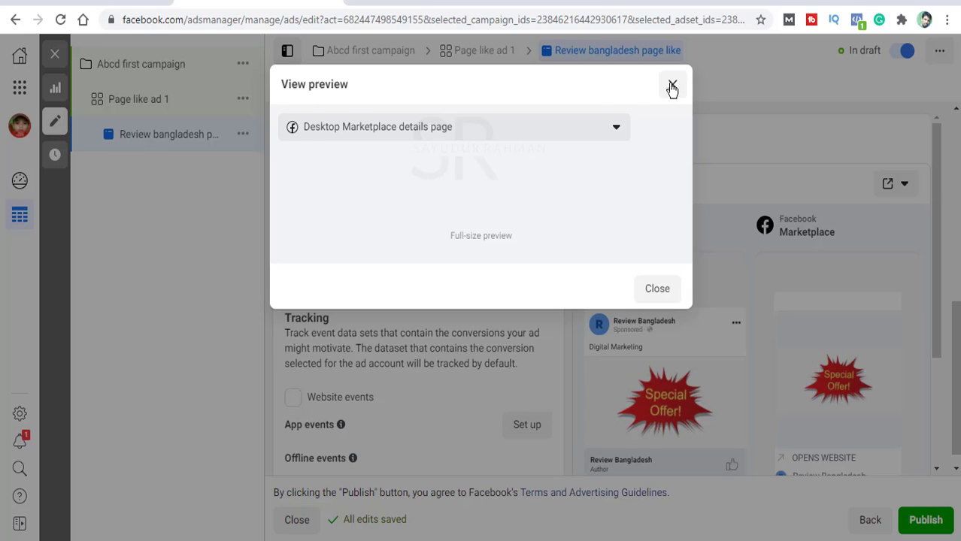
pyautogui.click(672, 88)
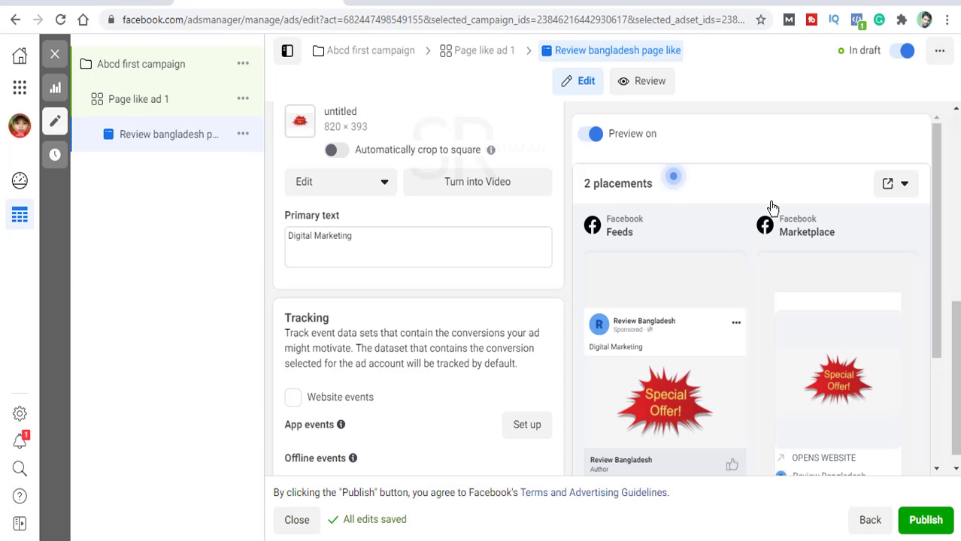
# Preview the ad in the Feeds placement as Mobile News Feed and Desktop News Feed, and close the preview
pyautogui.click(665, 230)
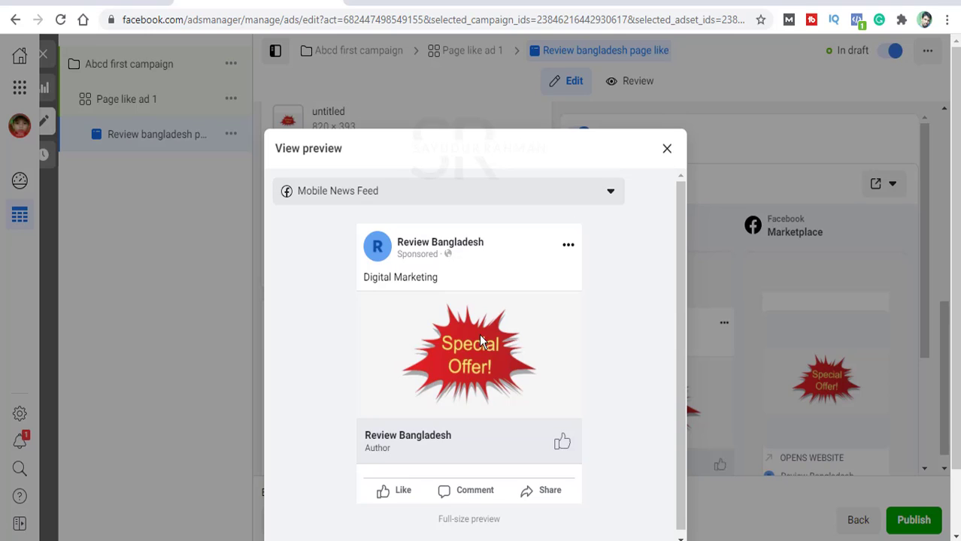
pyautogui.click(579, 198)
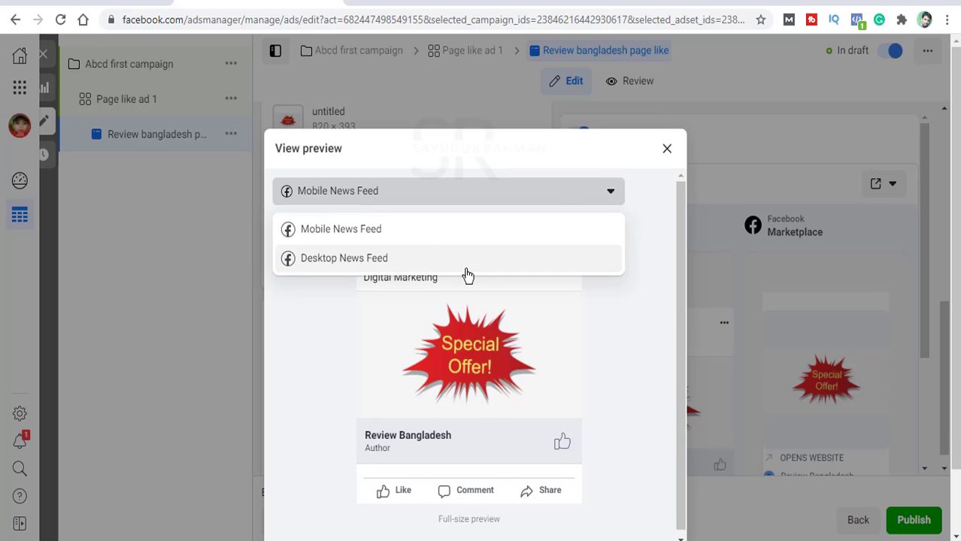
pyautogui.click(429, 249)
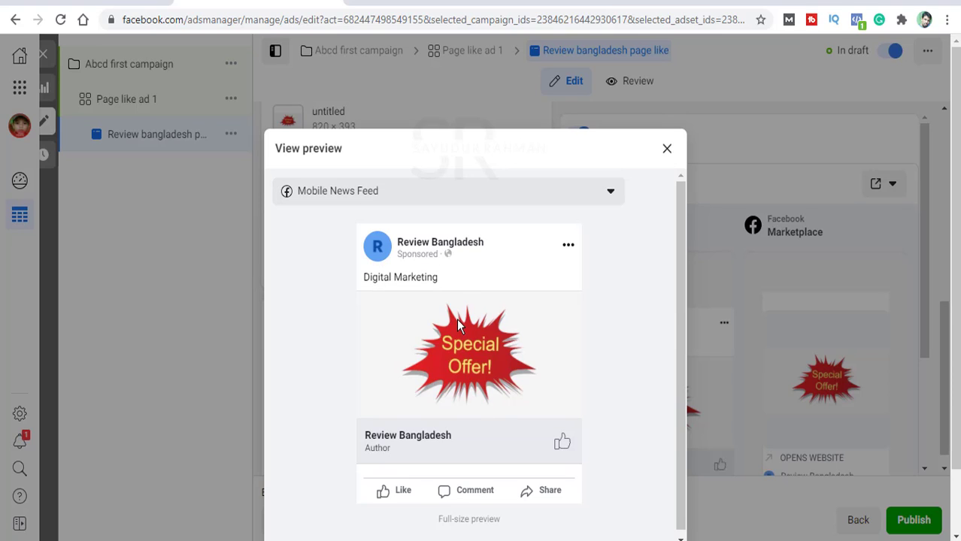
pyautogui.click(483, 204)
pyautogui.click(393, 262)
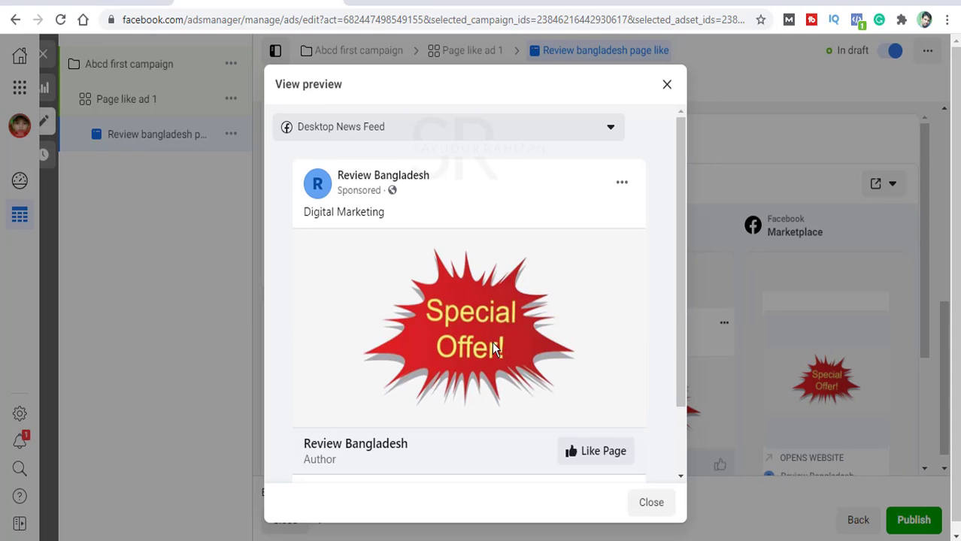
pyautogui.click(666, 86)
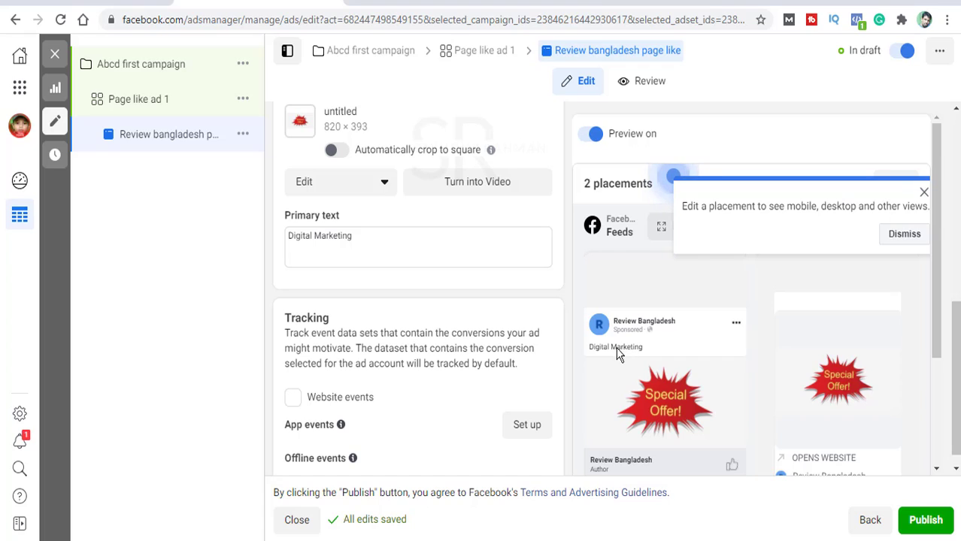
# Extend the ad's primary text to "Digital Marketing bangladesh" and keep it as the only text option
pyautogui.click(358, 239)
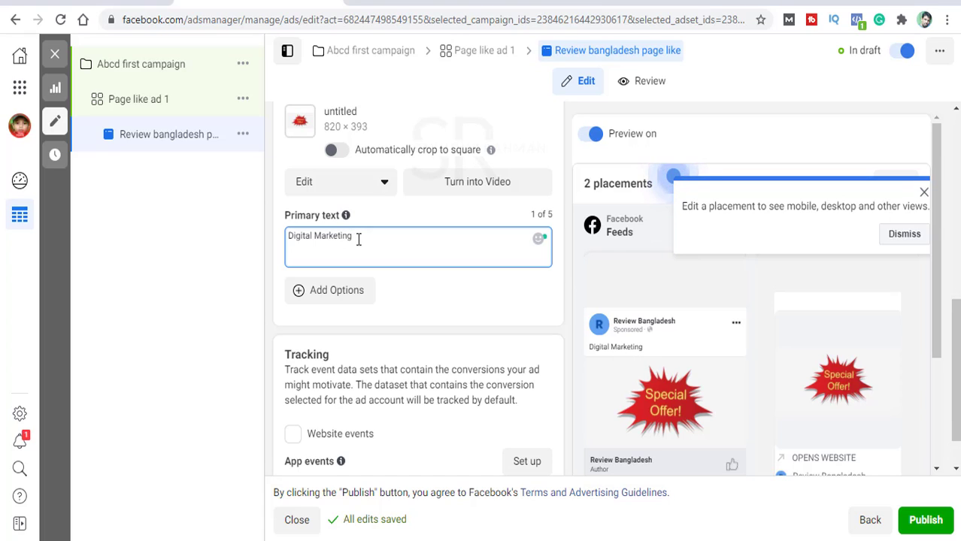
pyautogui.write('bangladesh')
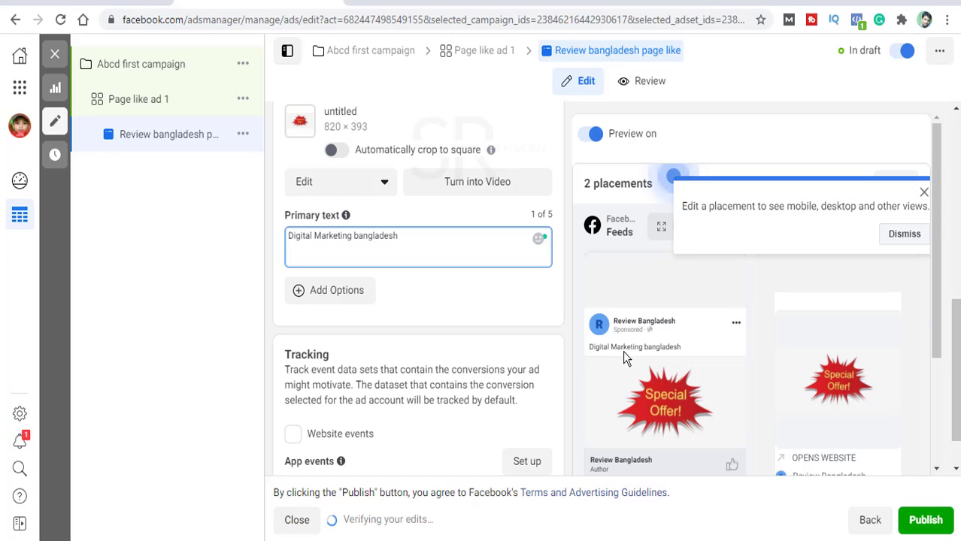
pyautogui.click(344, 290)
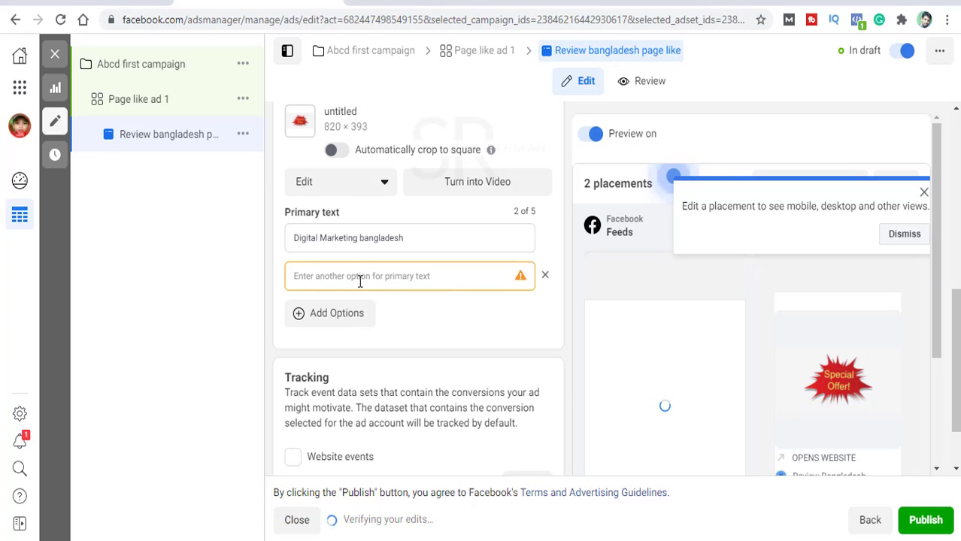
pyautogui.click(546, 278)
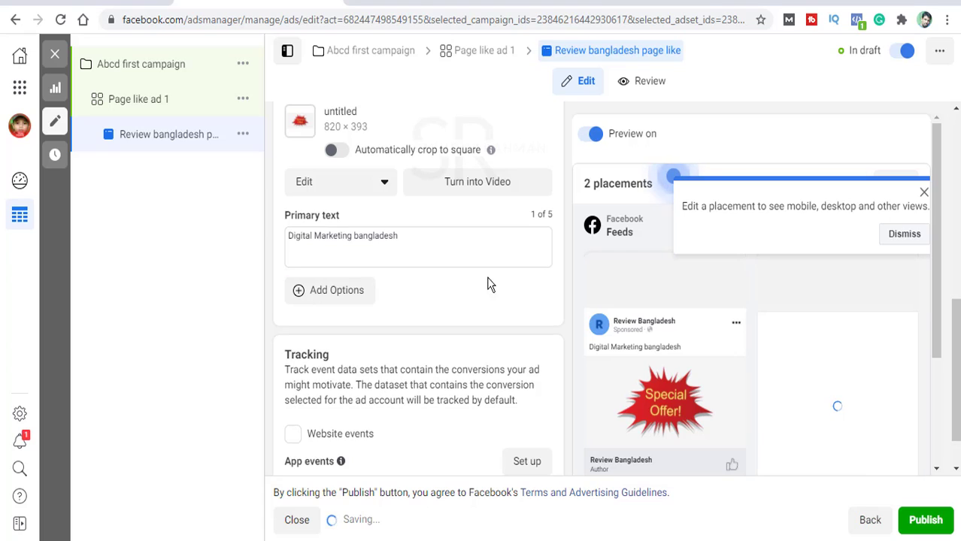
# Turn on website events tracking for the ad and turn it off again
pyautogui.scroll(-1, 443, 297)
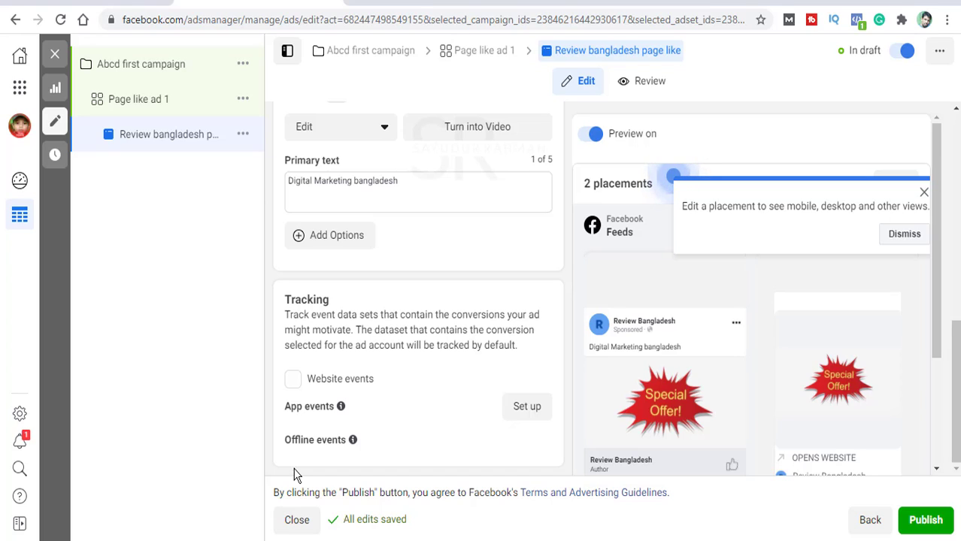
pyautogui.click(294, 386)
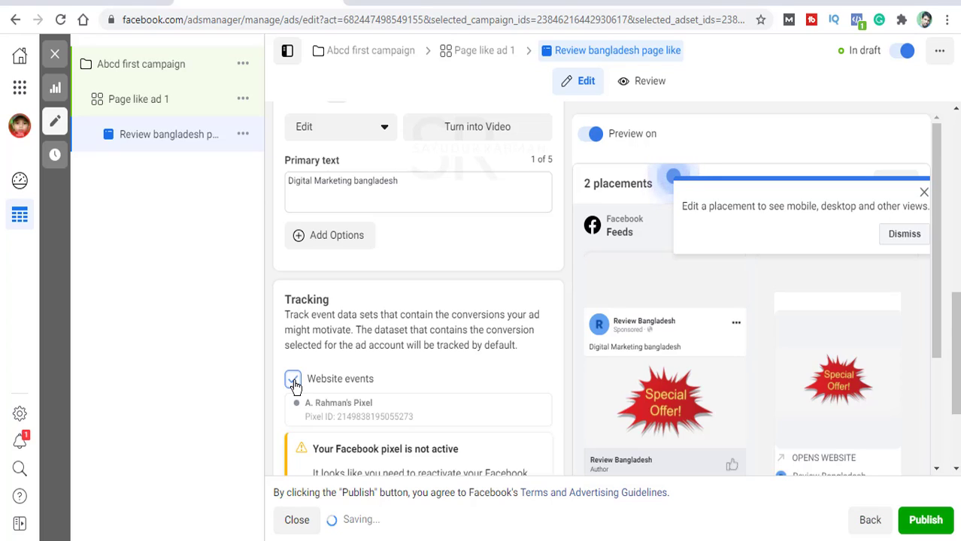
pyautogui.click(294, 382)
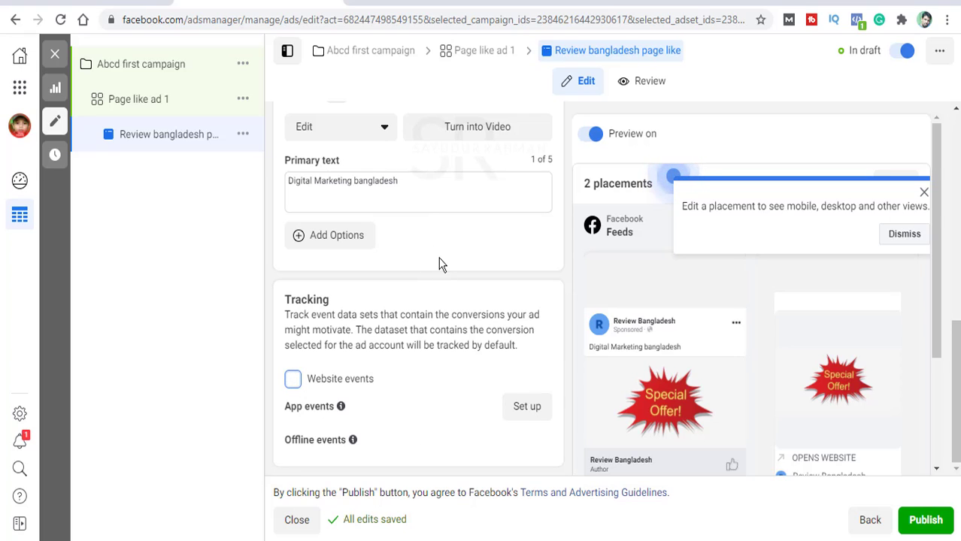
pyautogui.scroll(6, 441, 265)
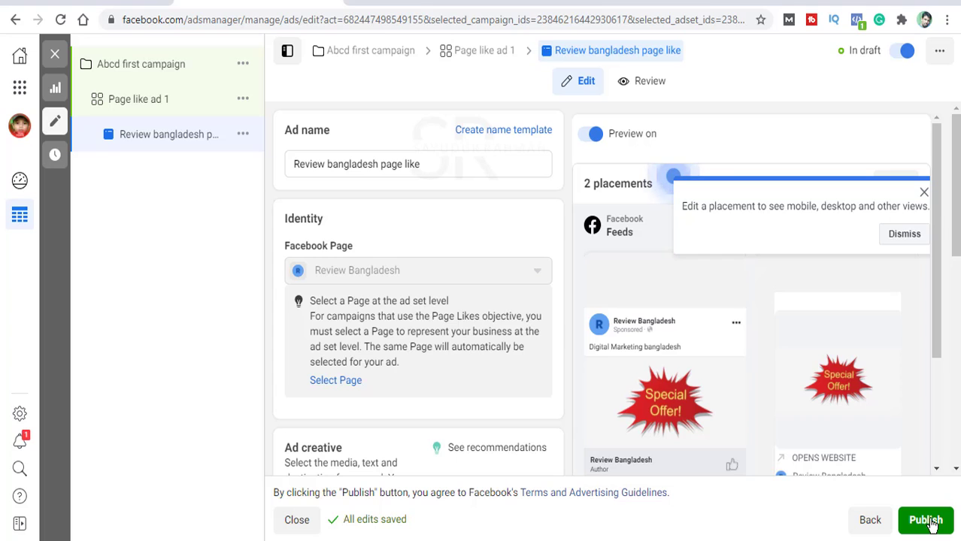
# Look through the business tools under Manage business, Advertise and Analyse and report, and close the list
pyautogui.click(16, 89)
pyautogui.scroll(-6, 113, 365)
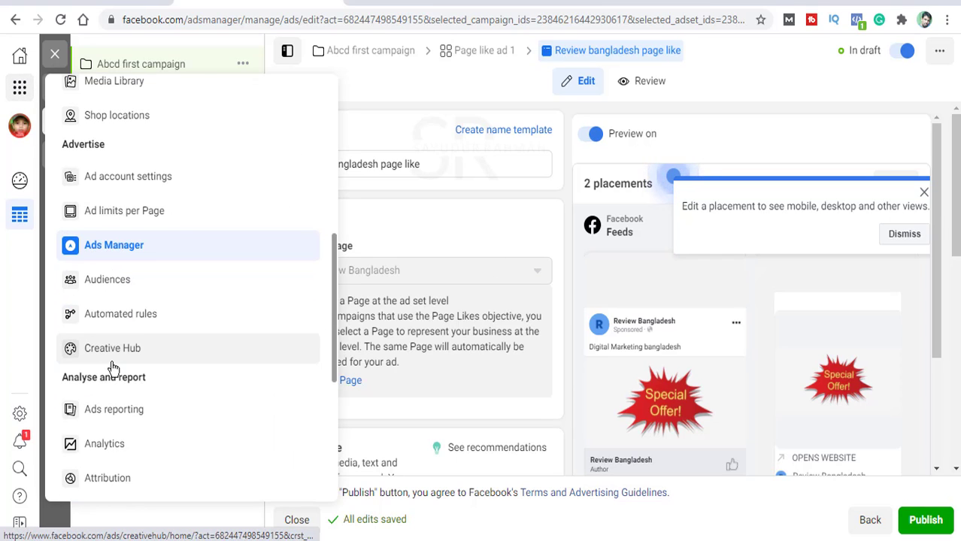
pyautogui.scroll(4, 113, 369)
pyautogui.scroll(-2, 113, 367)
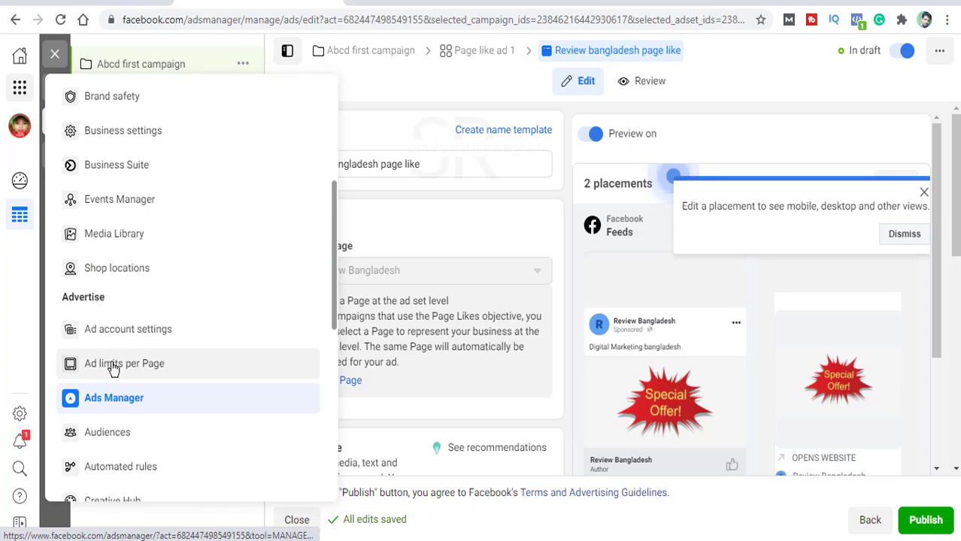
pyautogui.scroll(2, 94, 303)
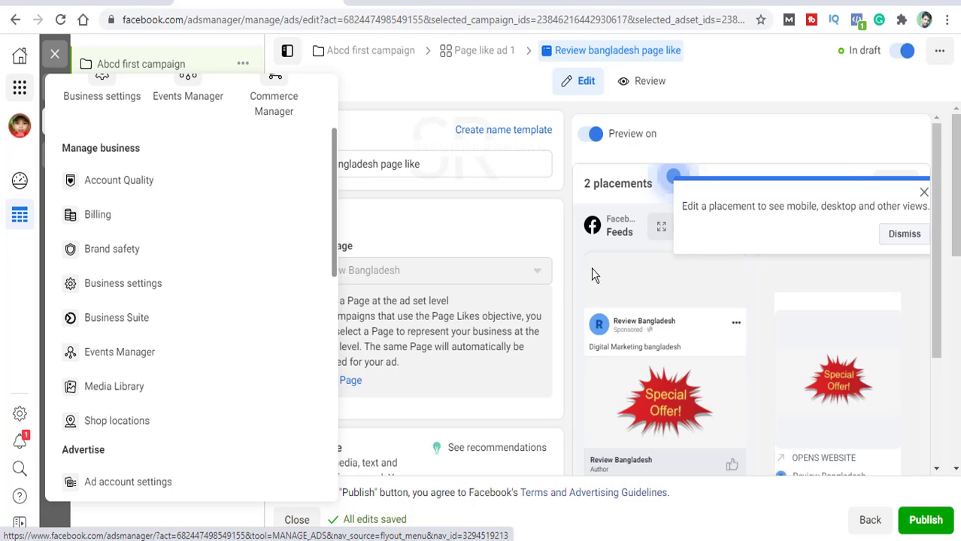
pyautogui.click(937, 518)
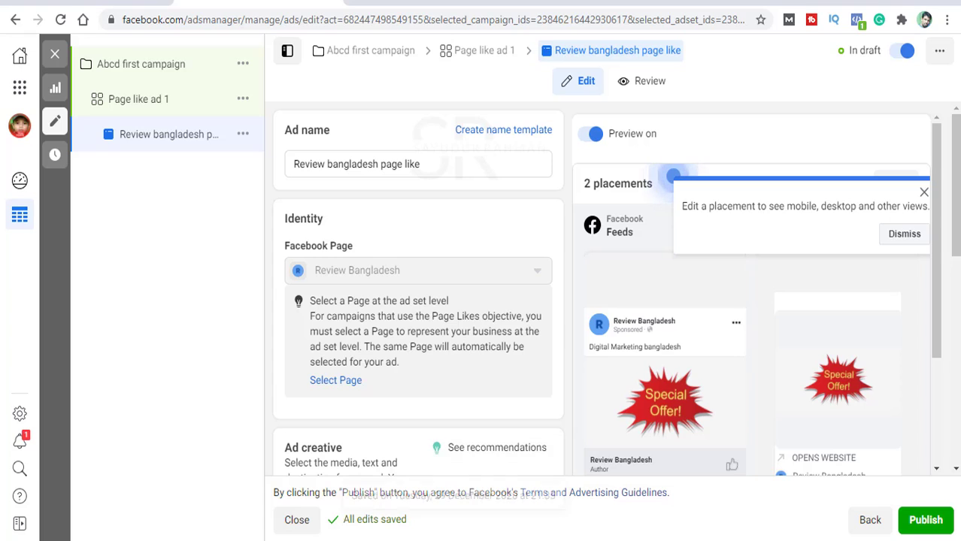
# Switch to the Word document and highlight the Facebook Business manager heading and link while reviewing them
pyautogui.moveTo(324, 540)
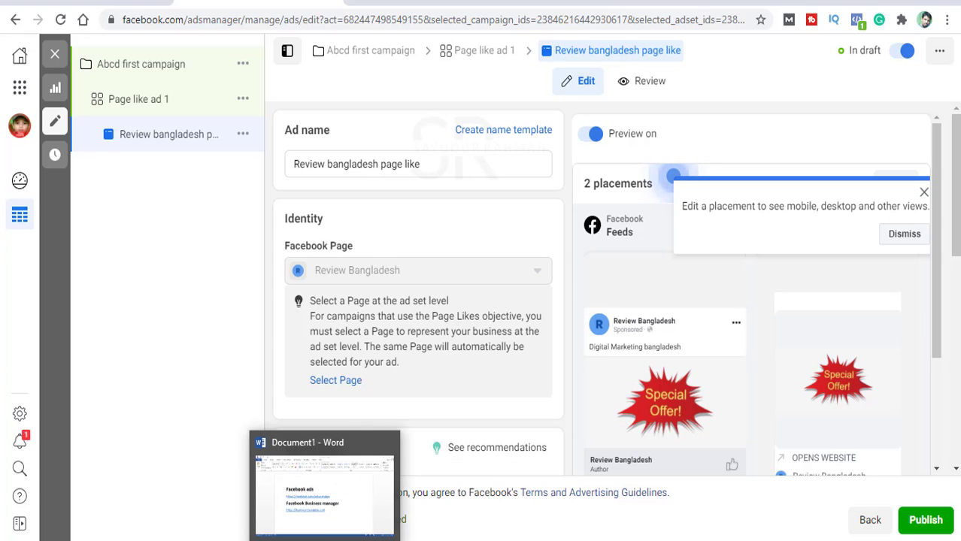
pyautogui.click(325, 538)
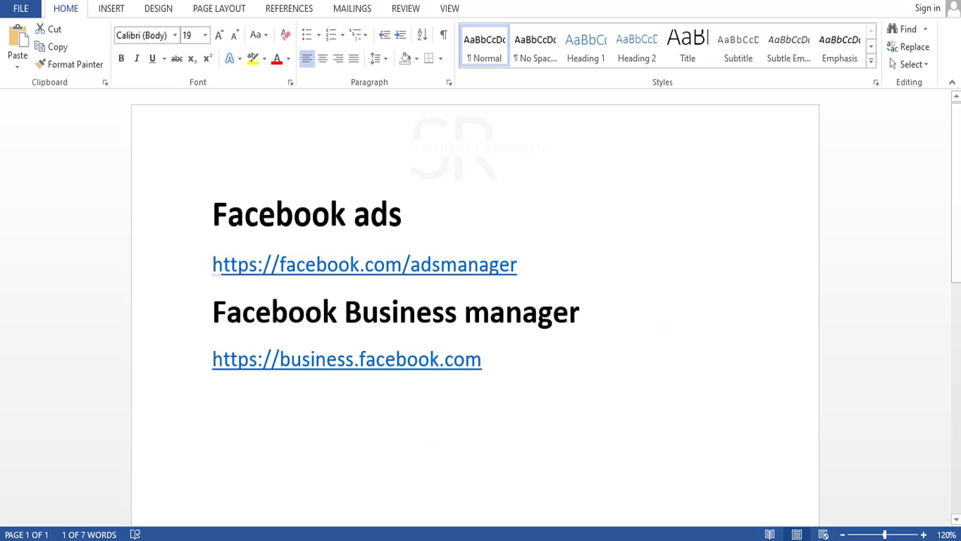
pyautogui.click(618, 359)
pyautogui.moveTo(223, 312); pyautogui.dragTo(659, 356)
pyautogui.click(659, 356)
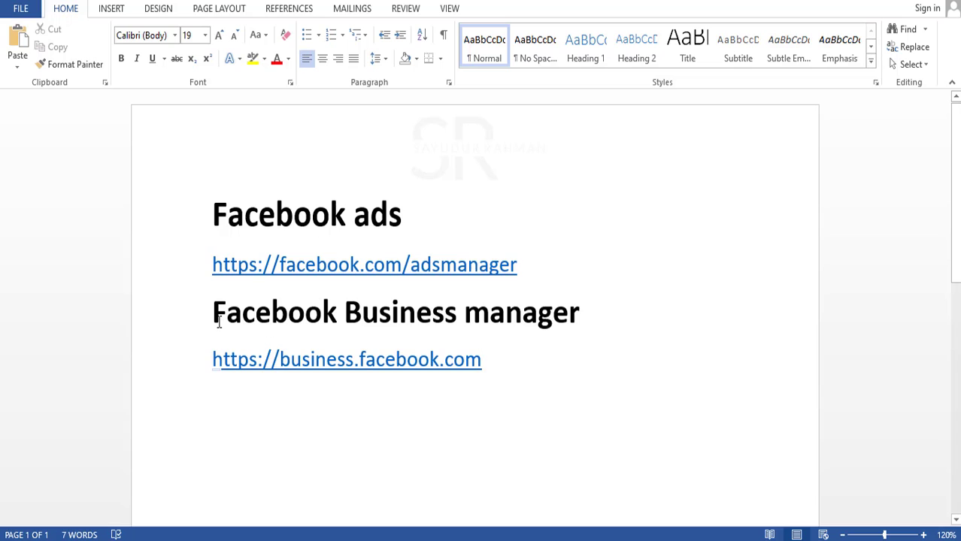
pyautogui.moveTo(216, 319); pyautogui.dragTo(654, 324)
pyautogui.click(623, 339)
# Add a line below the business.facebook.com link reading "Facebook asset-" followed by "Facebook ads /"
pyautogui.click(511, 354)
pyautogui.press('Return')
pyautogui.write('Facebo')
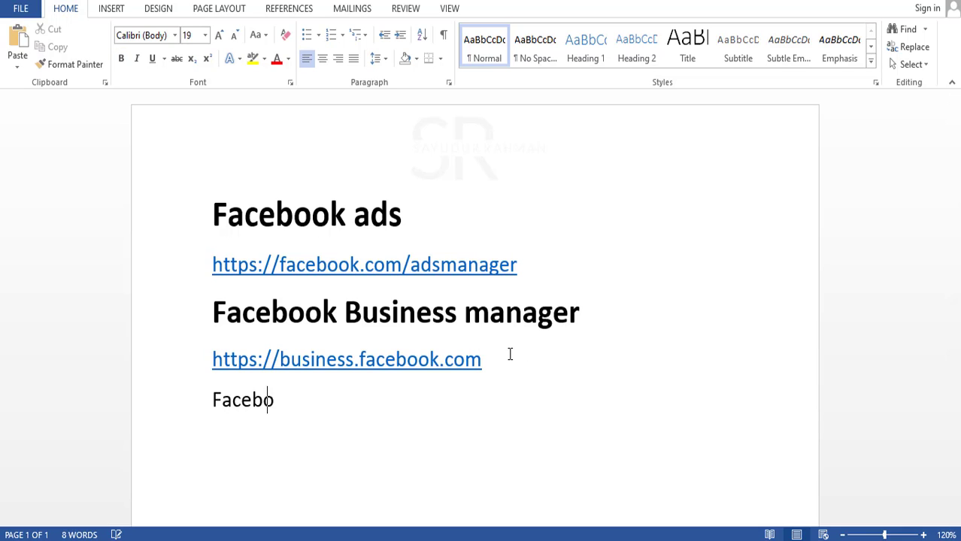
pyautogui.write('ok ass')
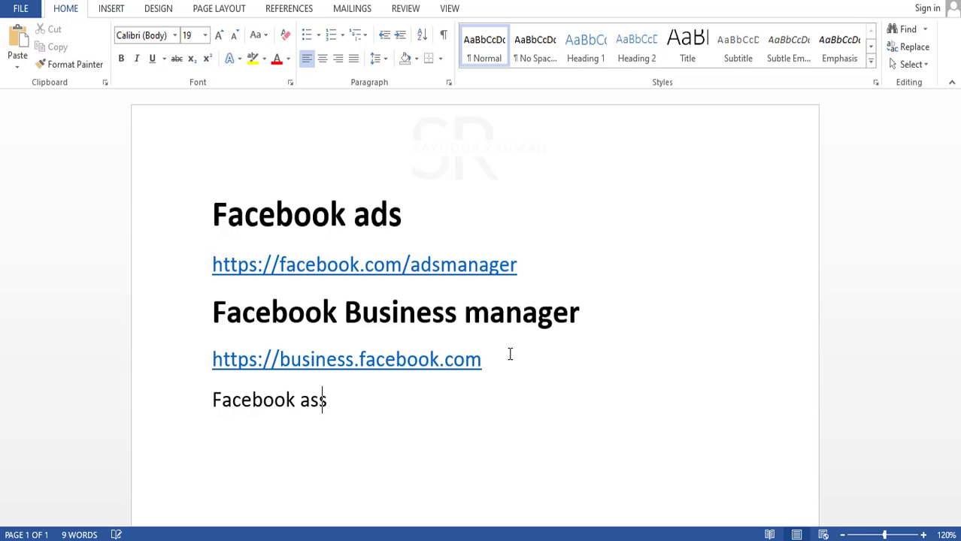
pyautogui.write('et-    Faceboo')
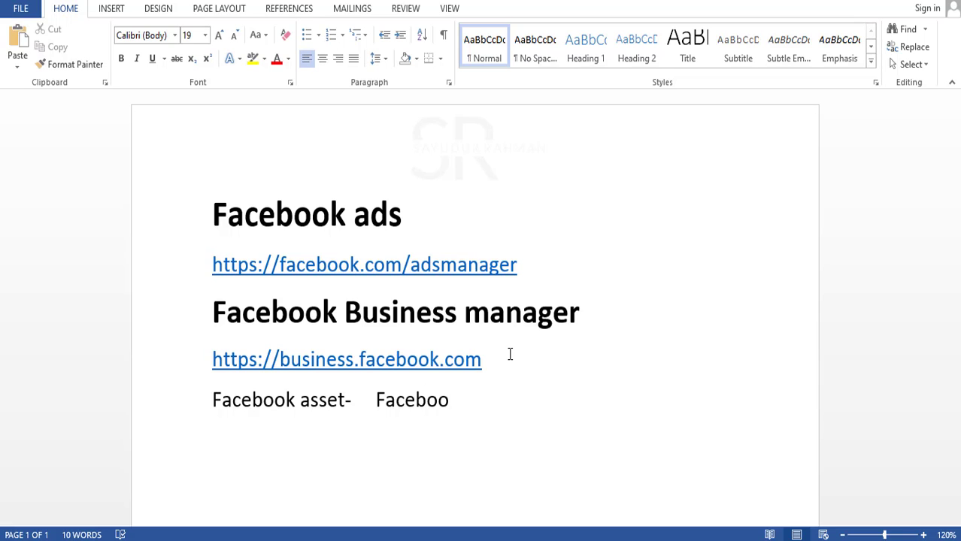
pyautogui.write('k ads / ')
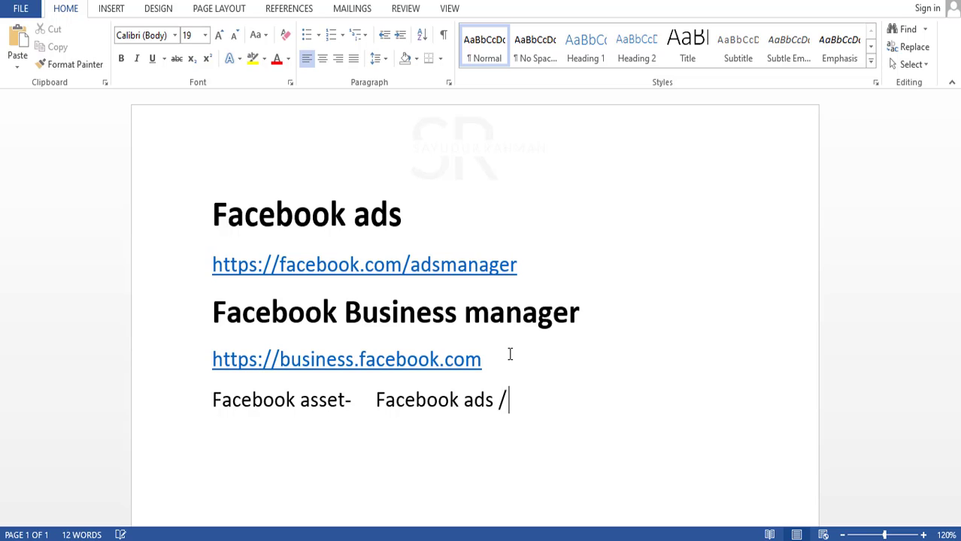
# Continue the Facebook asset line with "facebookpage /", correcting the mistyped page entry
pyautogui.write('faceb')
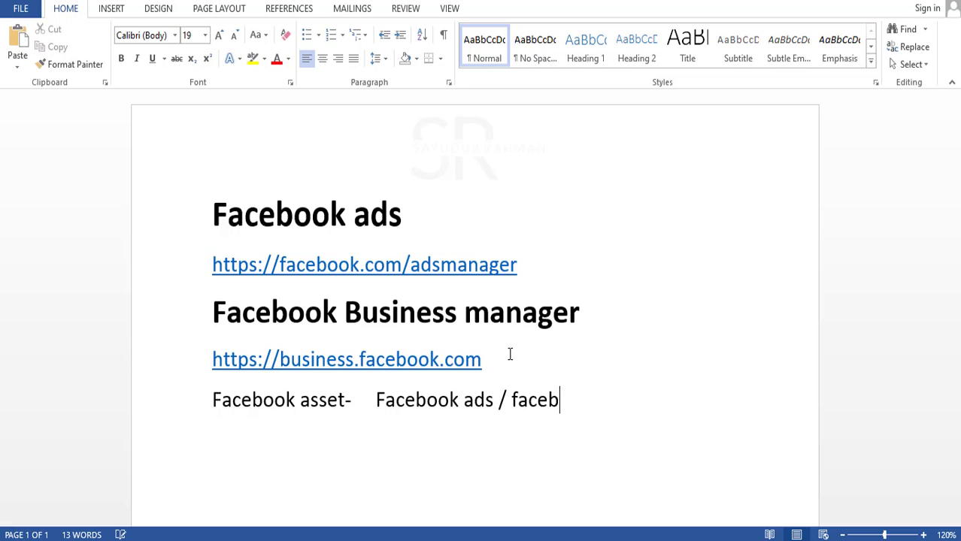
pyautogui.write('ook [age')
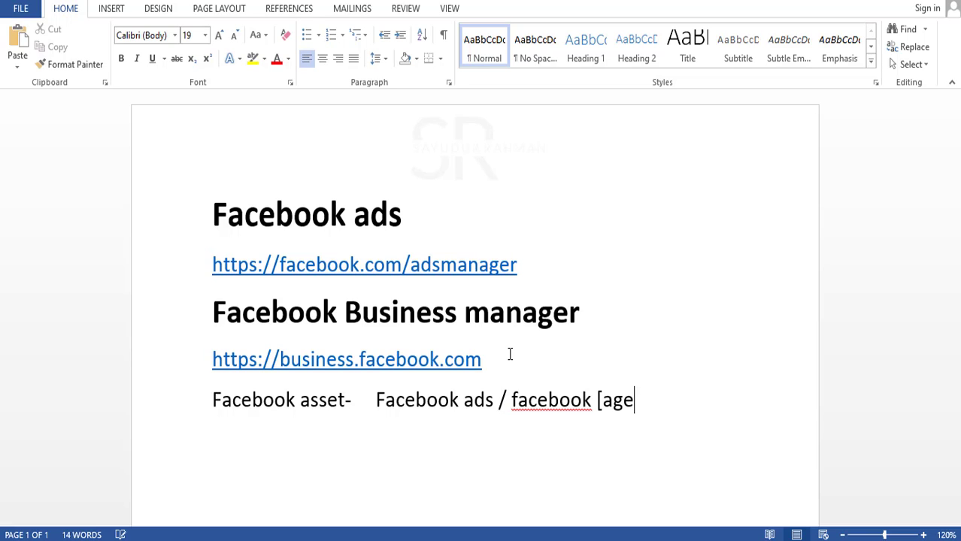
pyautogui.press('BackSpace')
pyautogui.press('BackSpace')
pyautogui.press('BackSpace')
pyautogui.press('BackSpace')
pyautogui.press('BackSpace')
pyautogui.write('p')
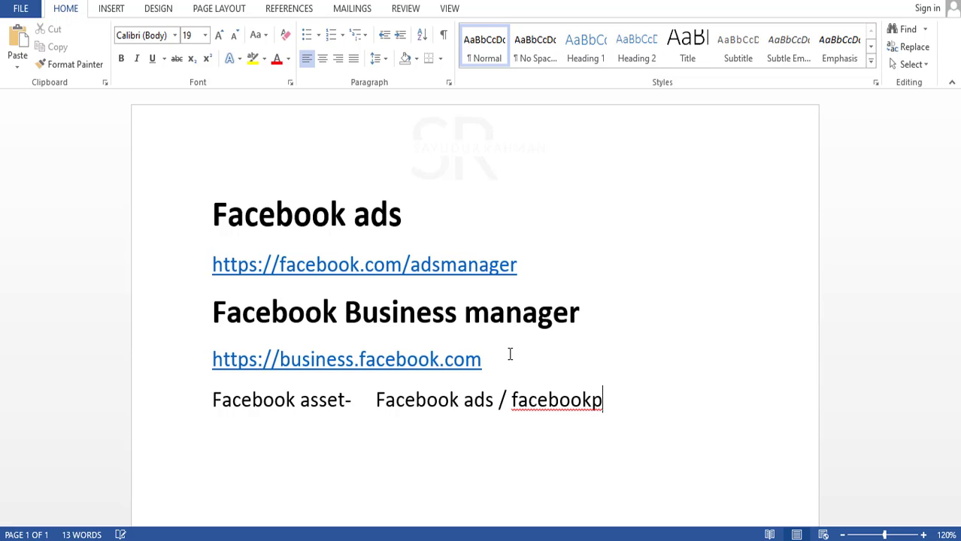
pyautogui.write('age / ')
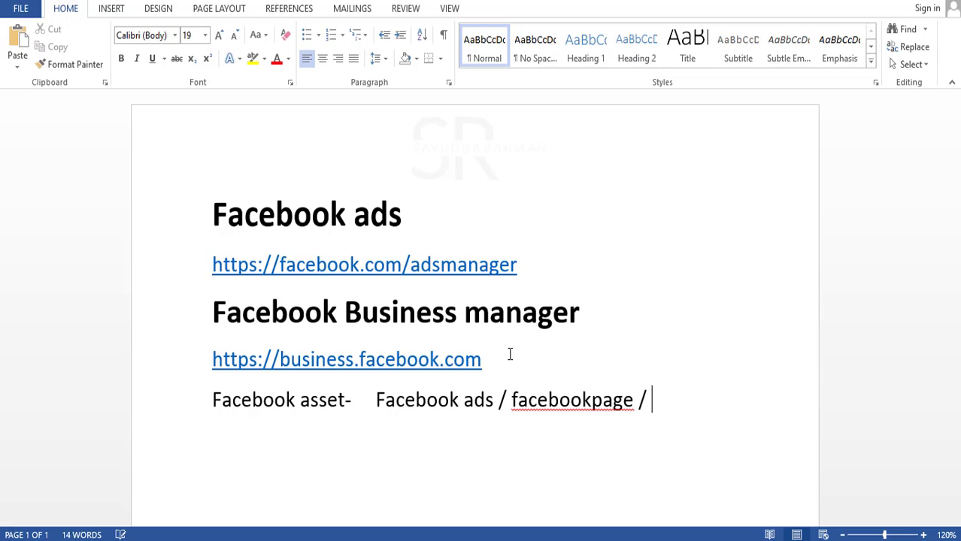
# Complete the asset list with "catalogue / app" and separate "facebookpage" into two words
pyautogui.write('f')
pyautogui.press('BackSpace')
pyautogui.write('catalogue')
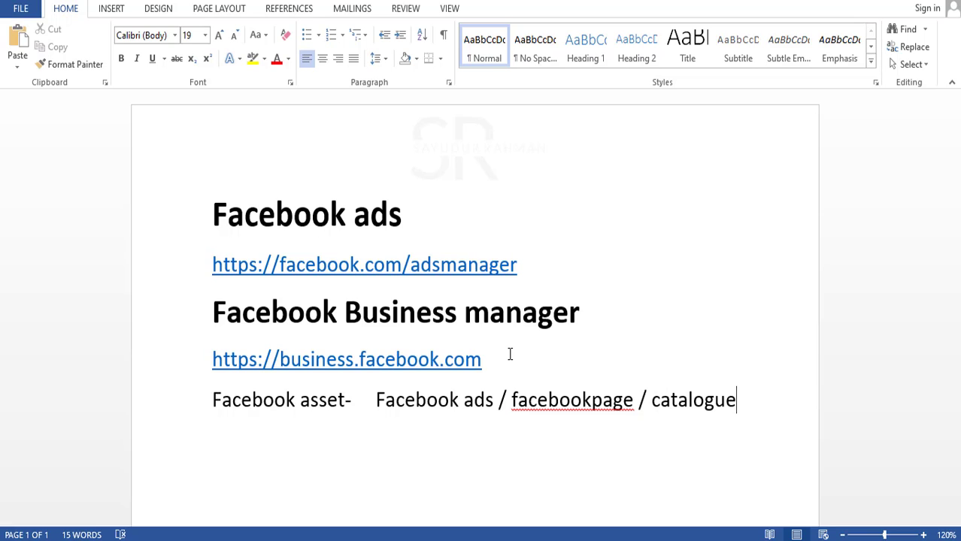
pyautogui.write(' / app')
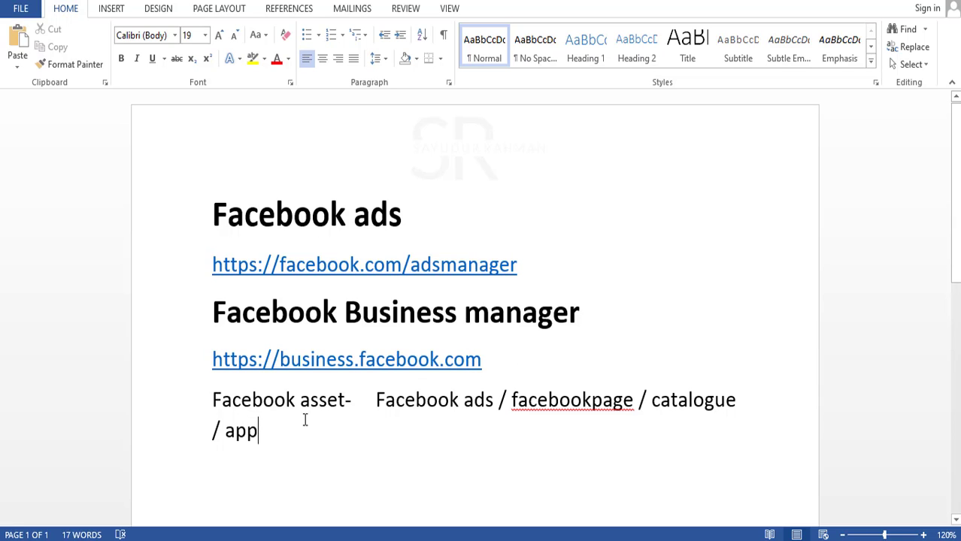
pyautogui.click(591, 401)
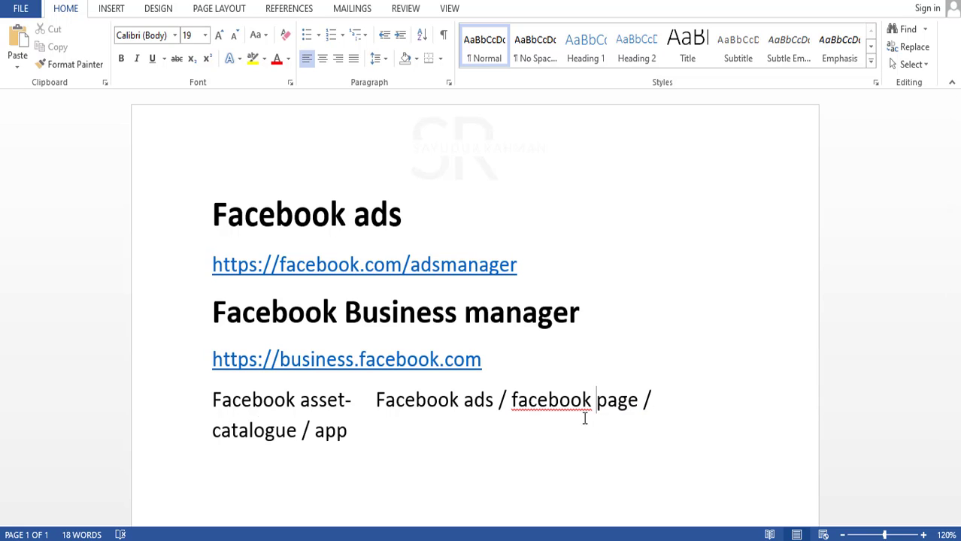
# Review the Facebook Business manager heading together with the Facebook ads entry in the asset list, highlighting each in turn
pyautogui.click(377, 399)
pyautogui.moveTo(380, 400); pyautogui.dragTo(644, 402)
pyautogui.click(596, 454)
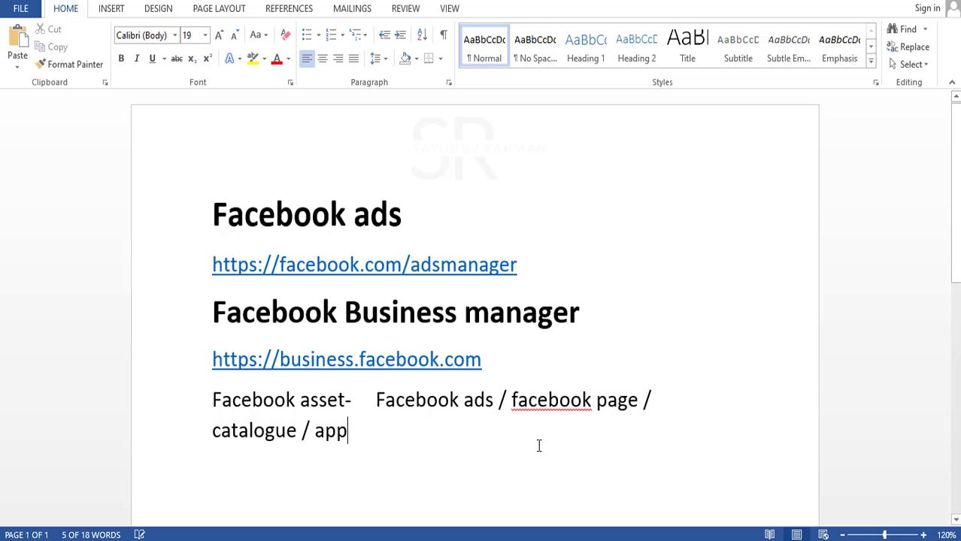
pyautogui.moveTo(213, 307); pyautogui.dragTo(614, 327)
pyautogui.click(612, 320)
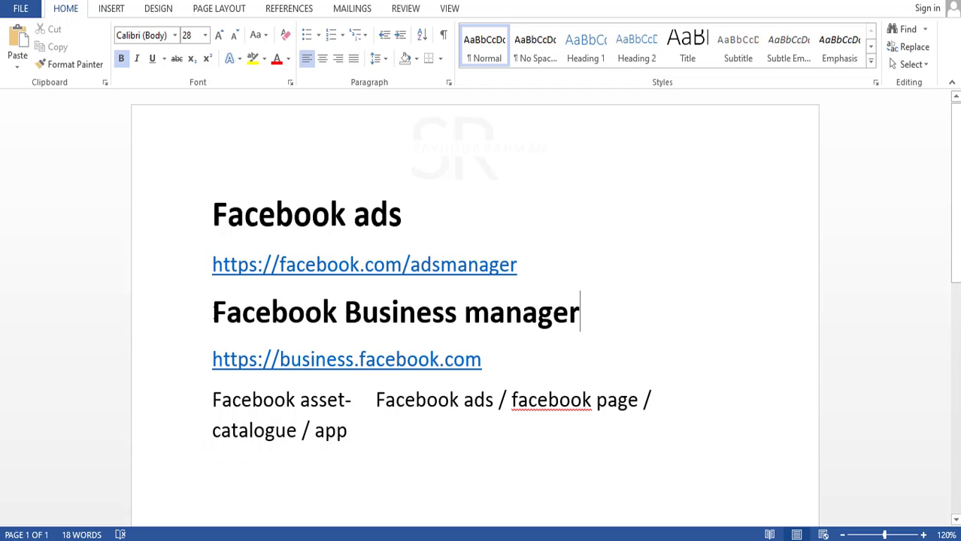
pyautogui.moveTo(213, 312); pyautogui.dragTo(594, 318)
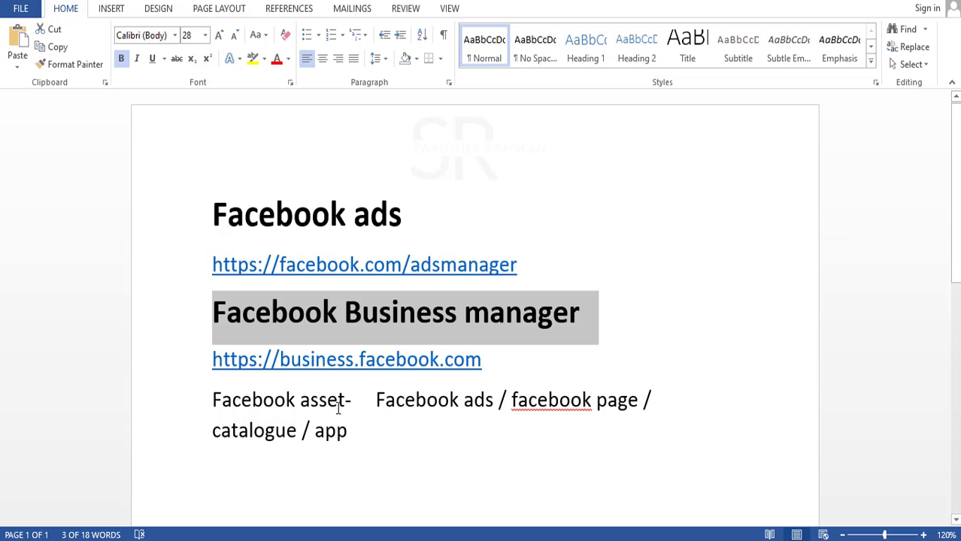
pyautogui.moveTo(494, 399); pyautogui.dragTo(376, 400)
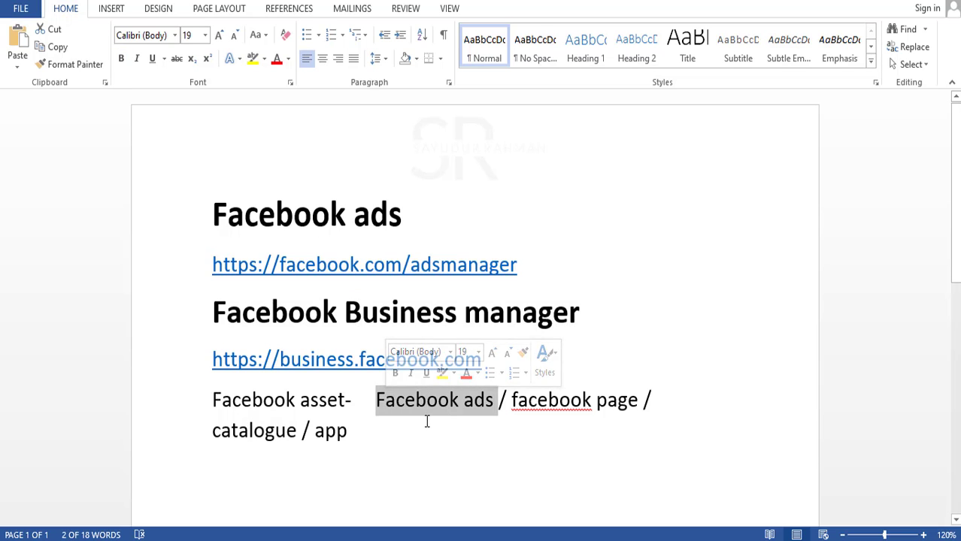
pyautogui.click(413, 416)
pyautogui.moveTo(213, 312); pyautogui.dragTo(582, 317)
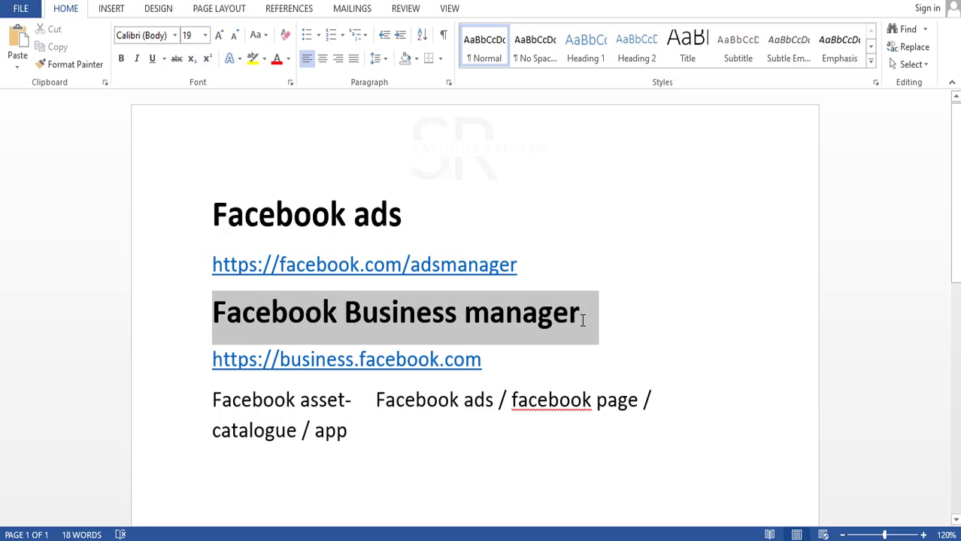
pyautogui.moveTo(497, 400); pyautogui.dragTo(376, 400)
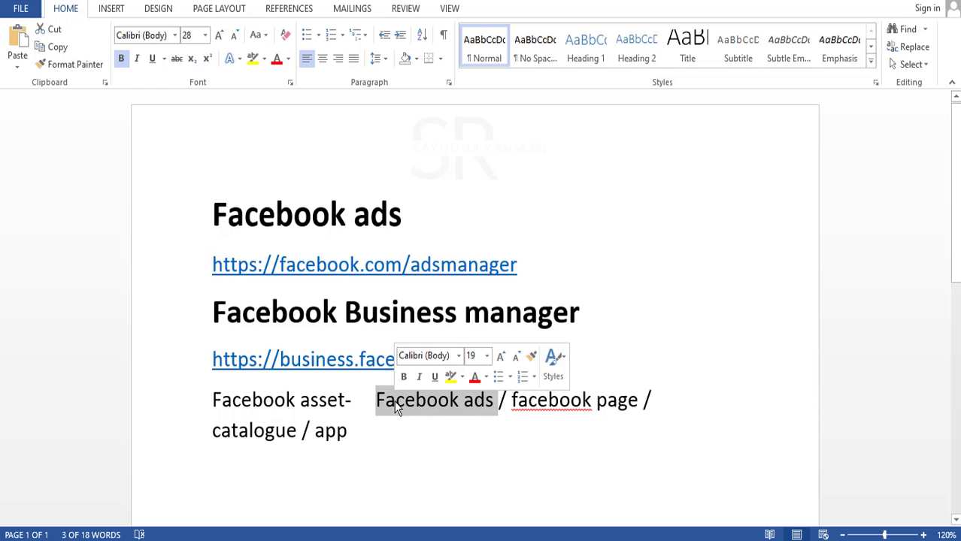
pyautogui.click(475, 399)
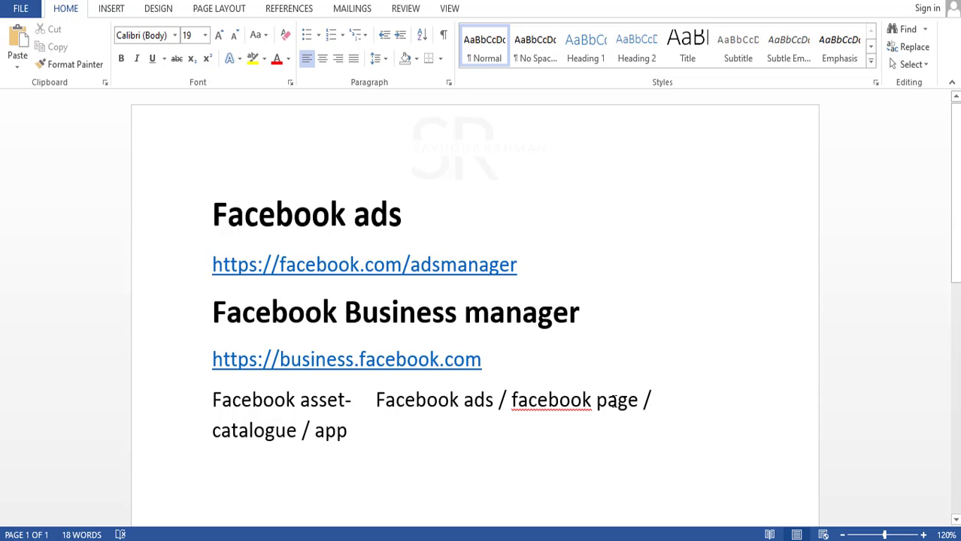
# Highlight the facebook page entry, the end of the asset list and the Facebook Business manager heading while reviewing them
pyautogui.moveTo(614, 401); pyautogui.dragTo(513, 401)
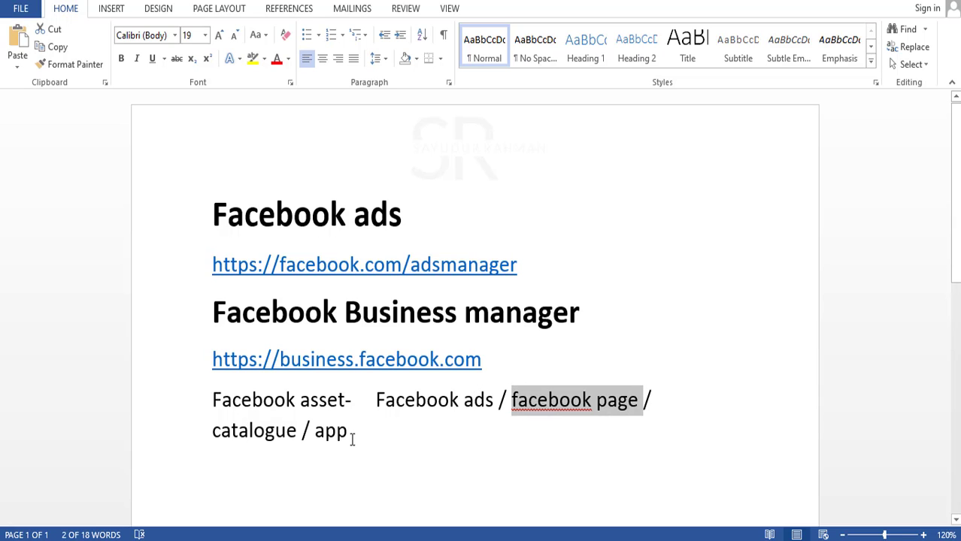
pyautogui.moveTo(338, 439); pyautogui.dragTo(373, 444)
pyautogui.click(373, 444)
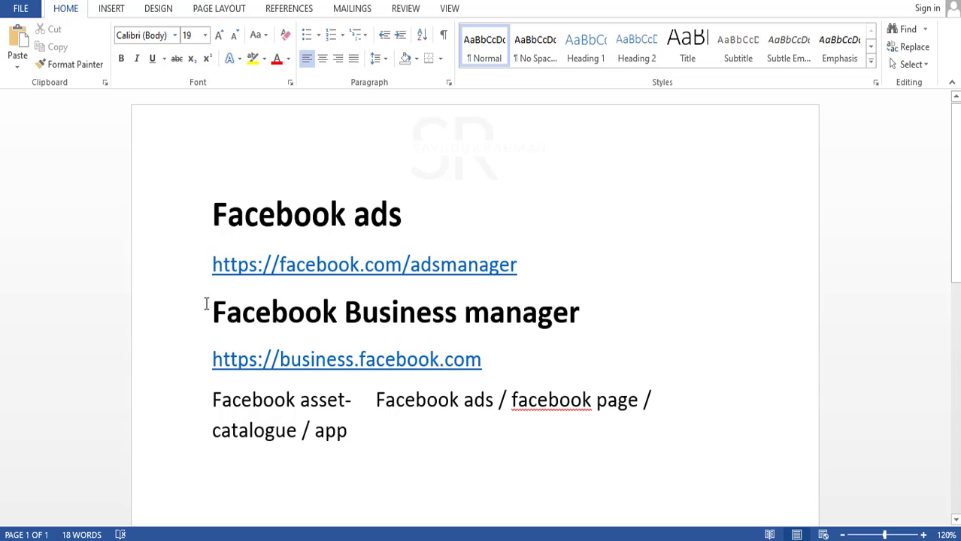
pyautogui.moveTo(214, 301); pyautogui.dragTo(596, 313)
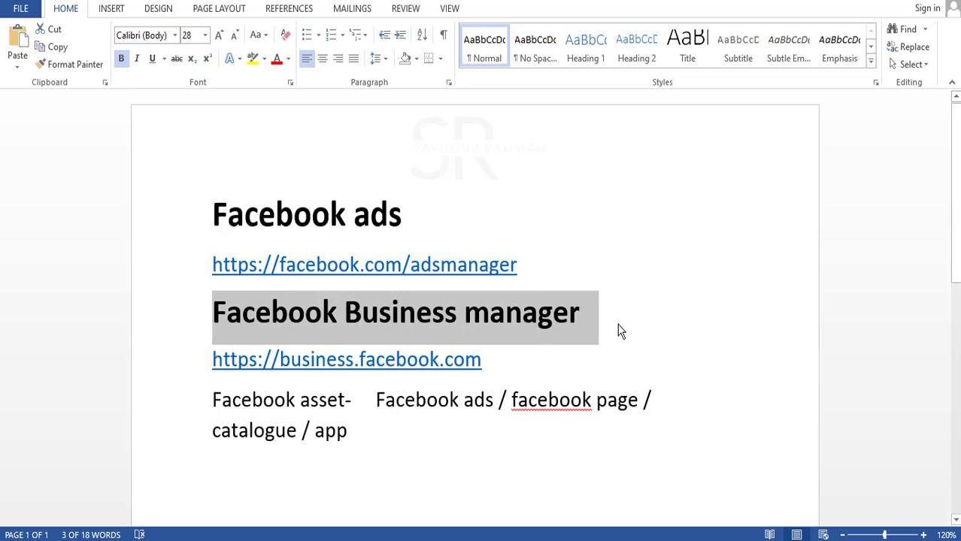
pyautogui.click(617, 301)
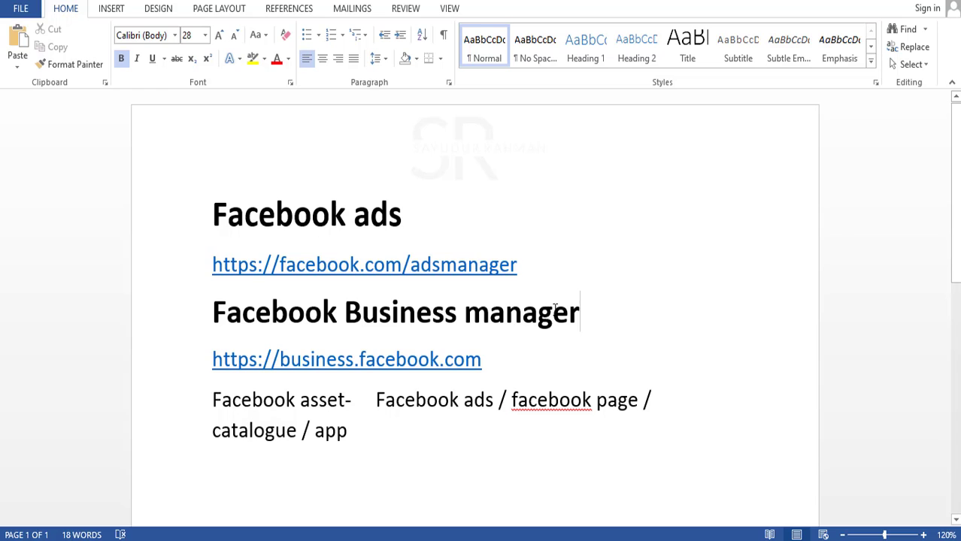
pyautogui.moveTo(583, 313); pyautogui.dragTo(250, 319)
pyautogui.click(244, 314)
# Correct the flagged word "facebook" before "page" in the asset list to "Facebook" using the spelling suggestion
pyautogui.rightClick(531, 401)
pyautogui.click(634, 425)
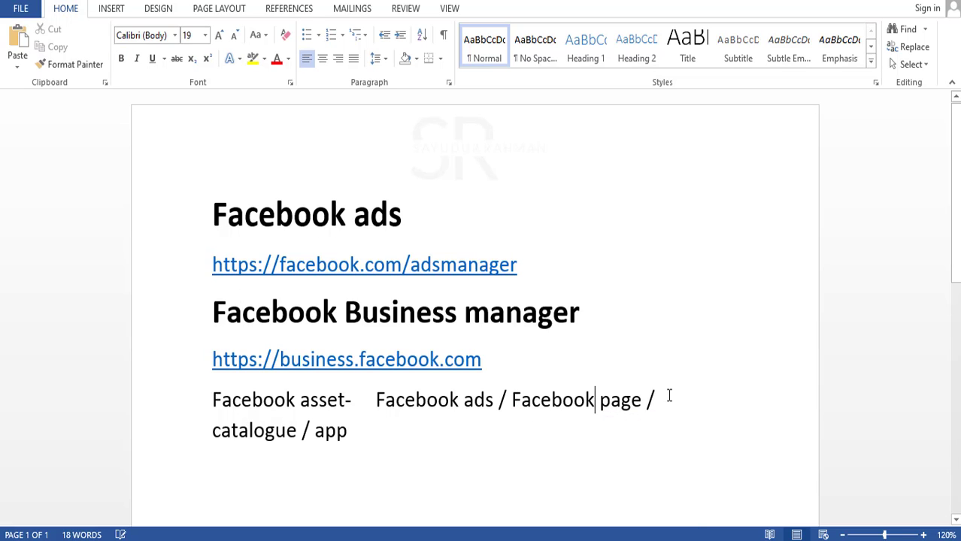